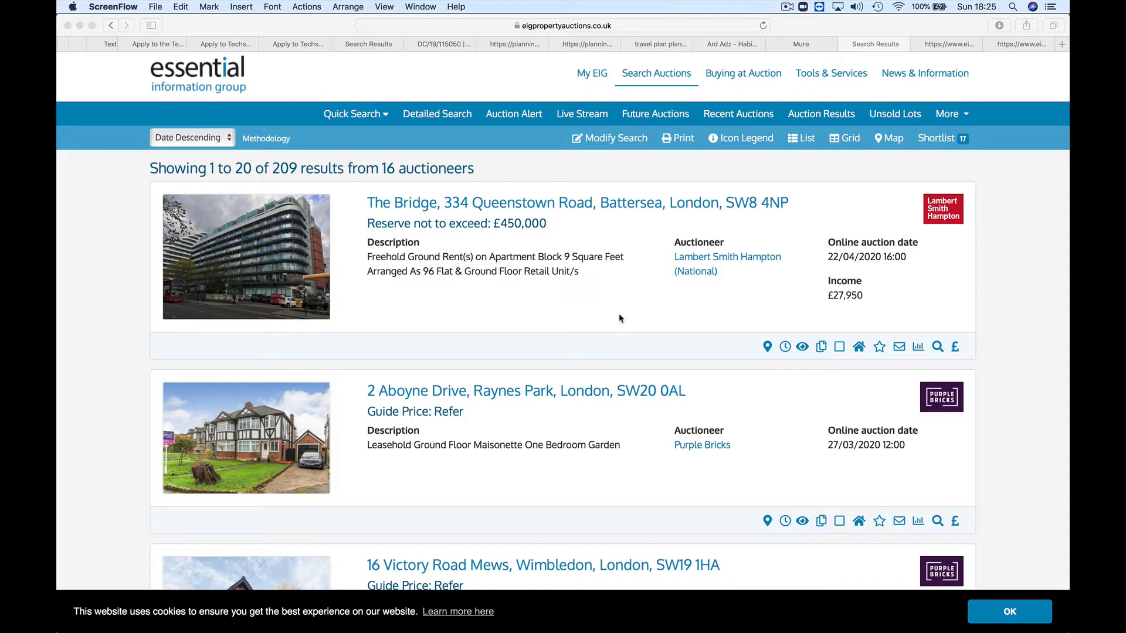
scroll(620, 319, "down", 1)
scroll(620, 319, "up", 2)
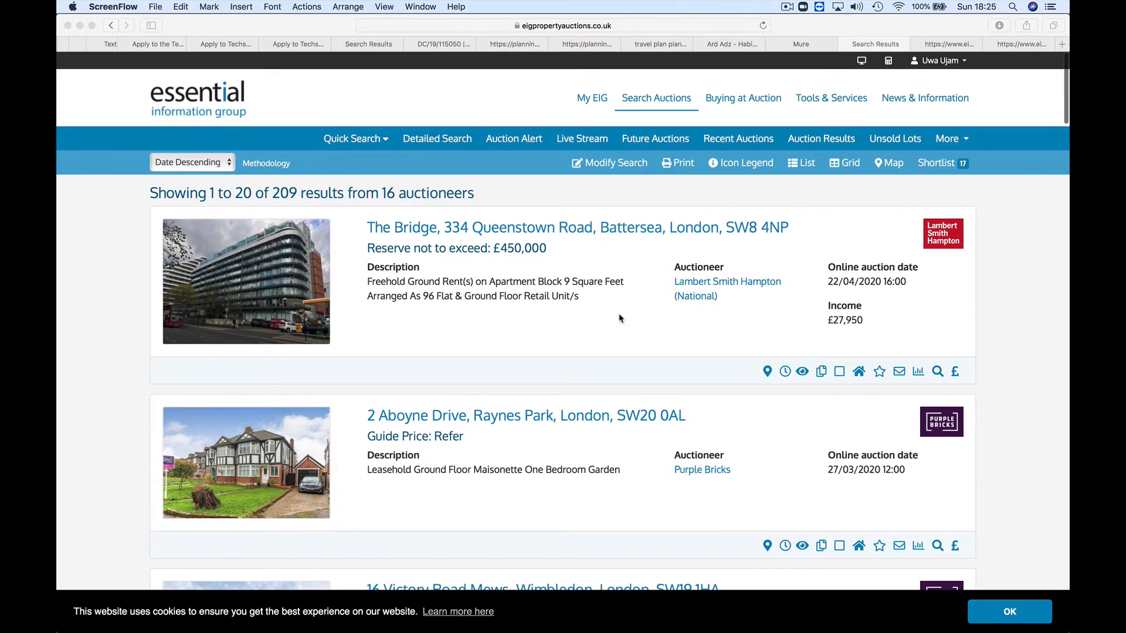
scroll(620, 319, "down", 5)
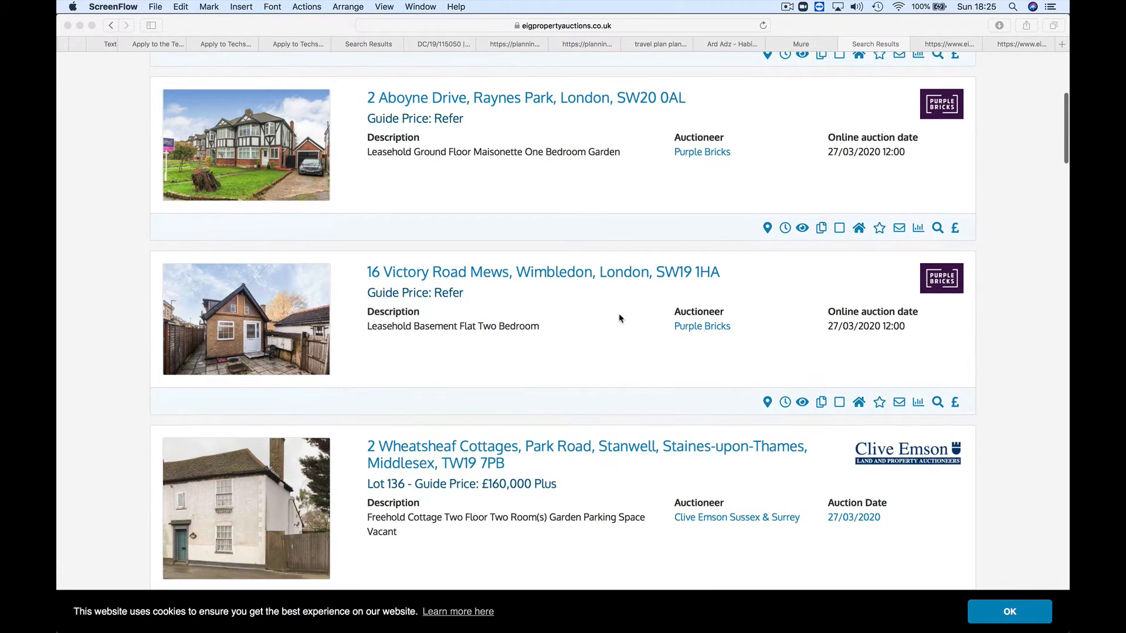
scroll(620, 319, "down", 4)
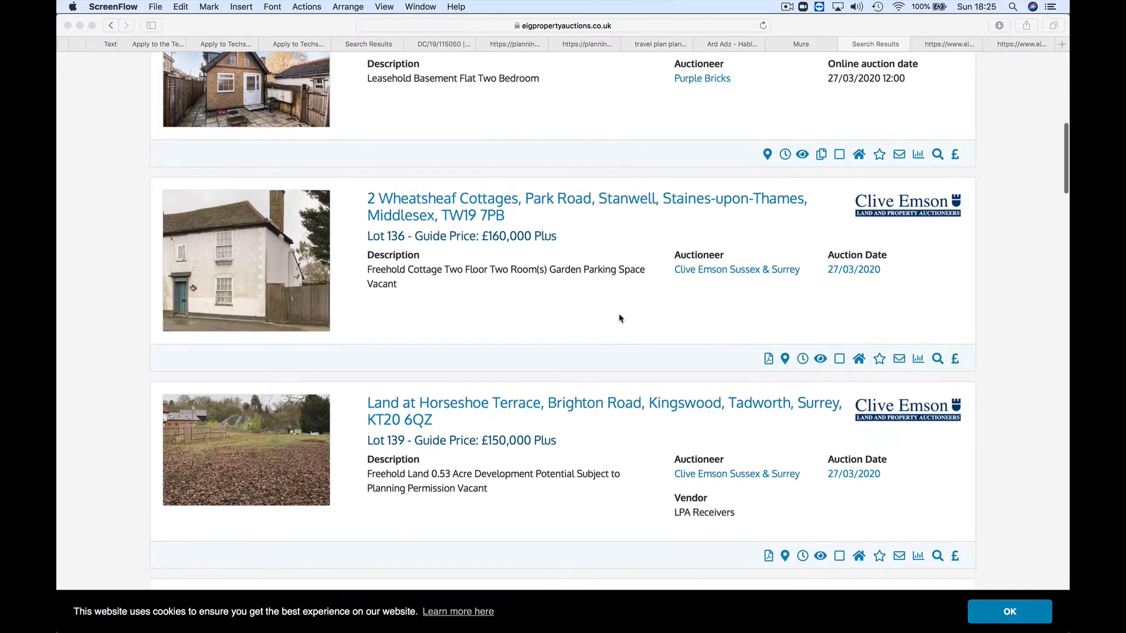
scroll(620, 318, "down", 1)
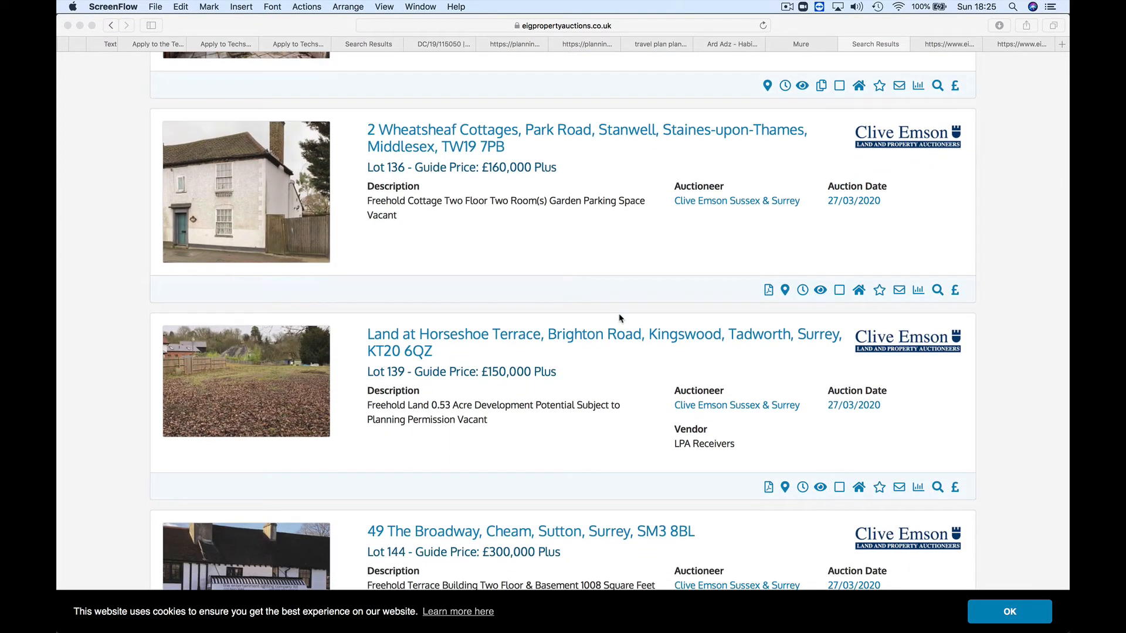
scroll(620, 318, "down", 2)
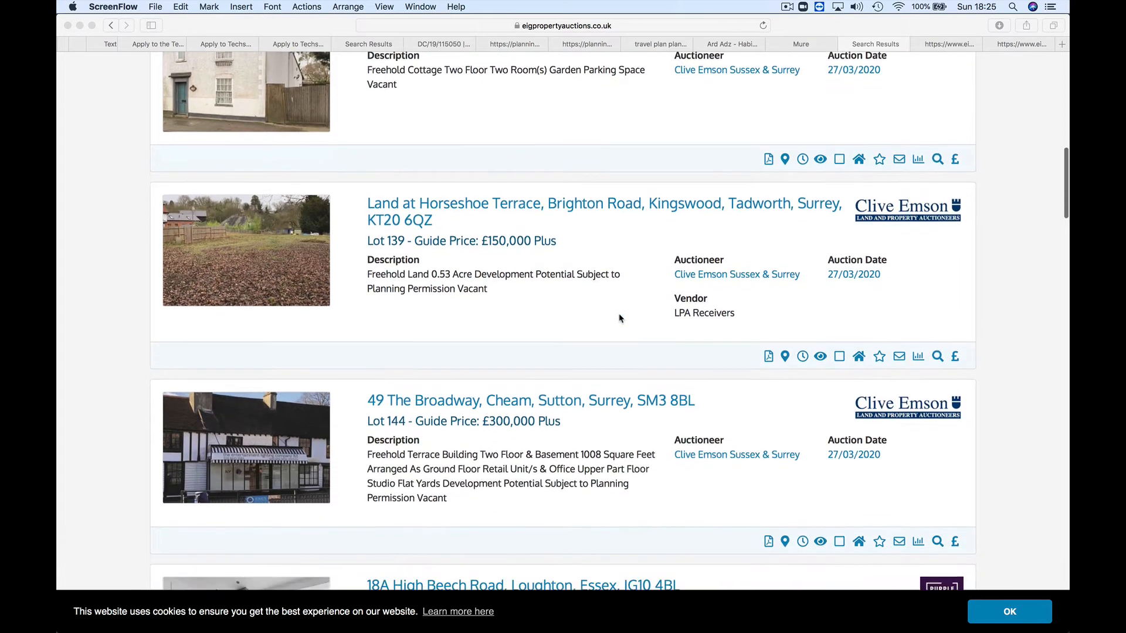
scroll(620, 318, "down", 2)
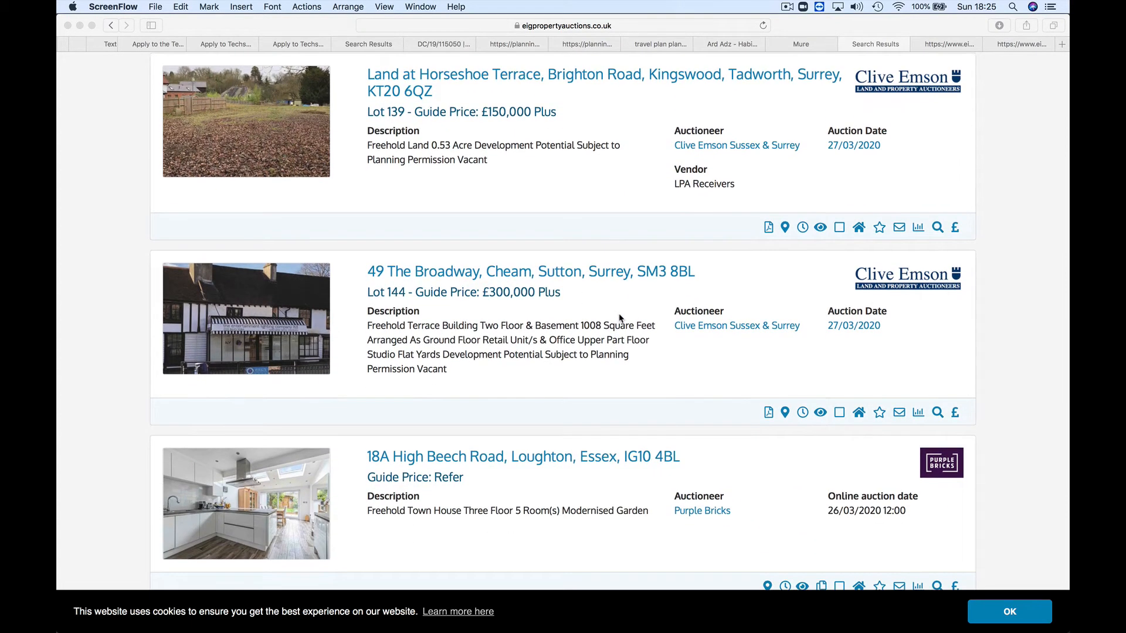
scroll(620, 319, "down", 10)
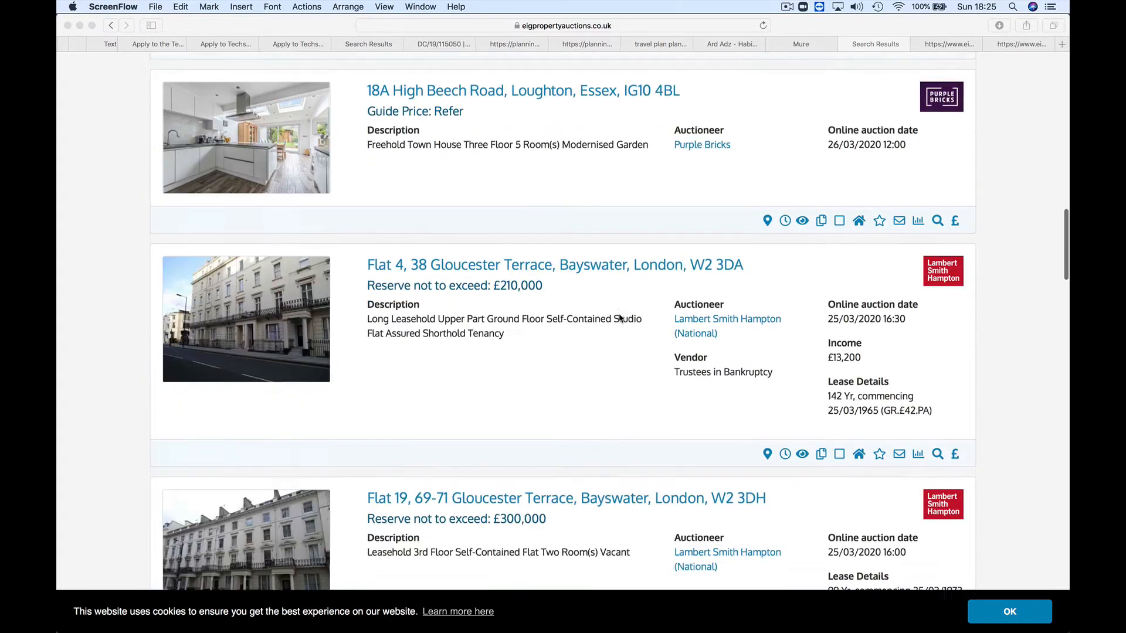
scroll(620, 318, "down", 6)
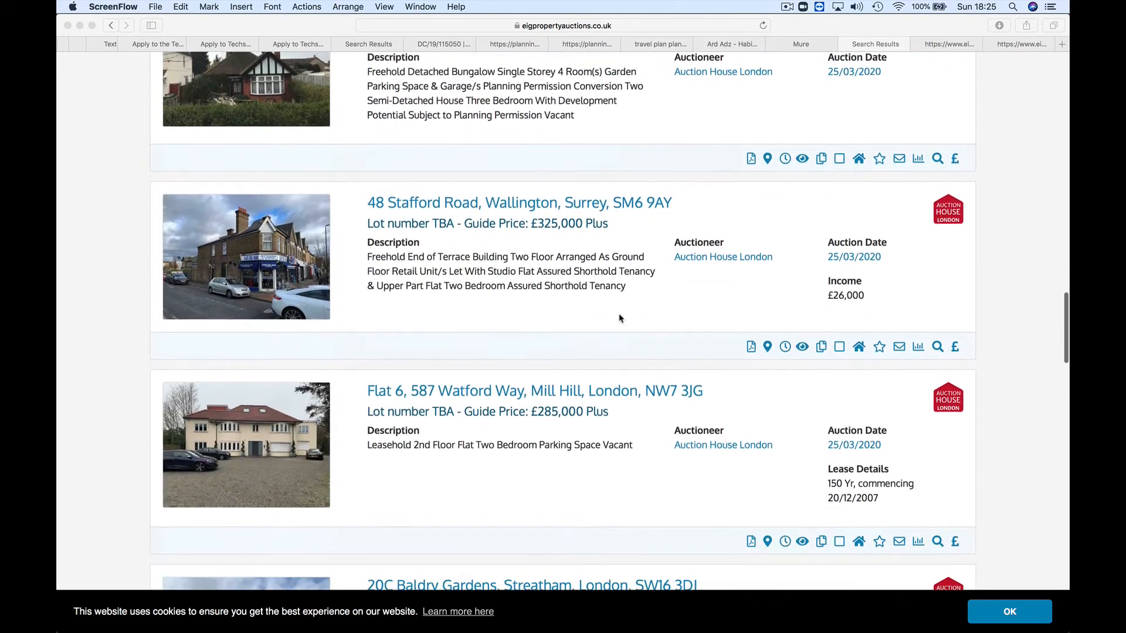
scroll(620, 319, "down", 1)
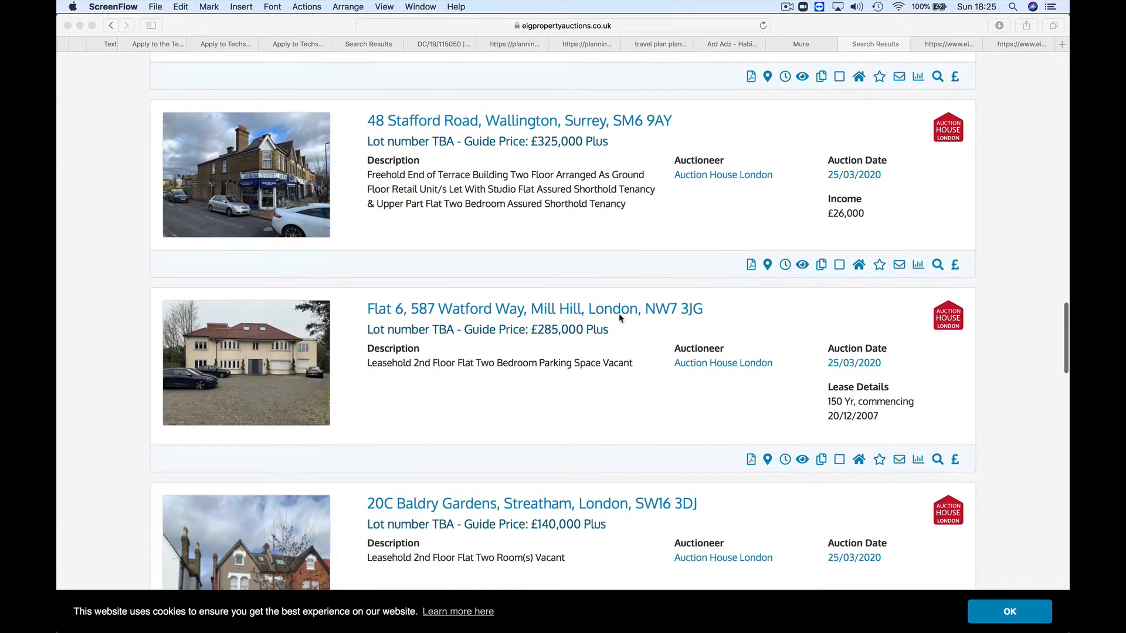
left_click(283, 364)
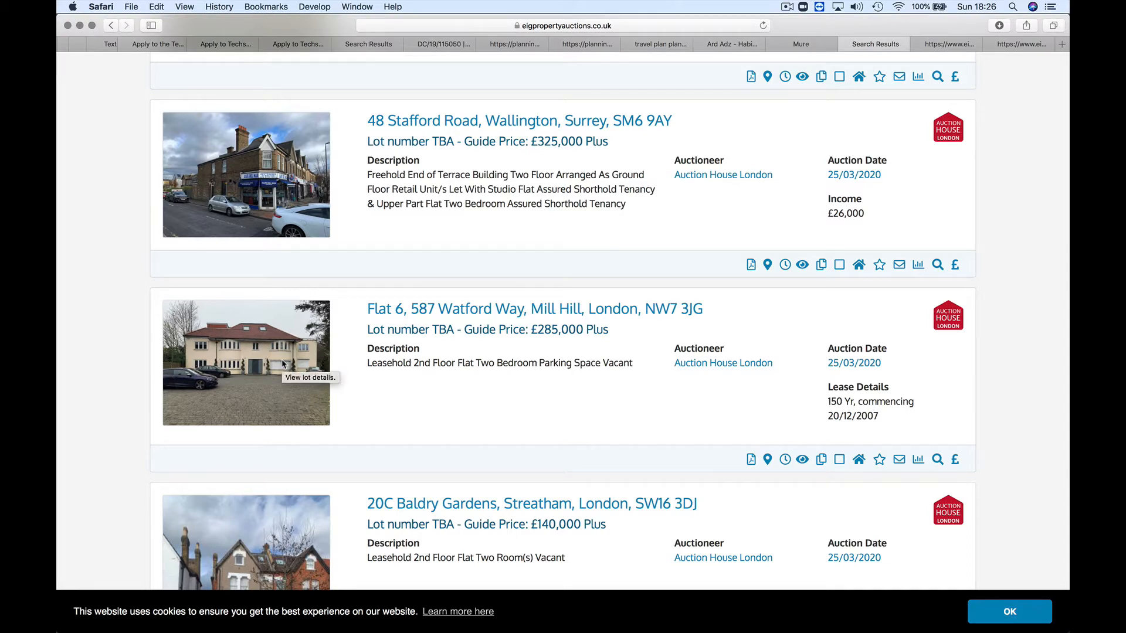
left_click(273, 364)
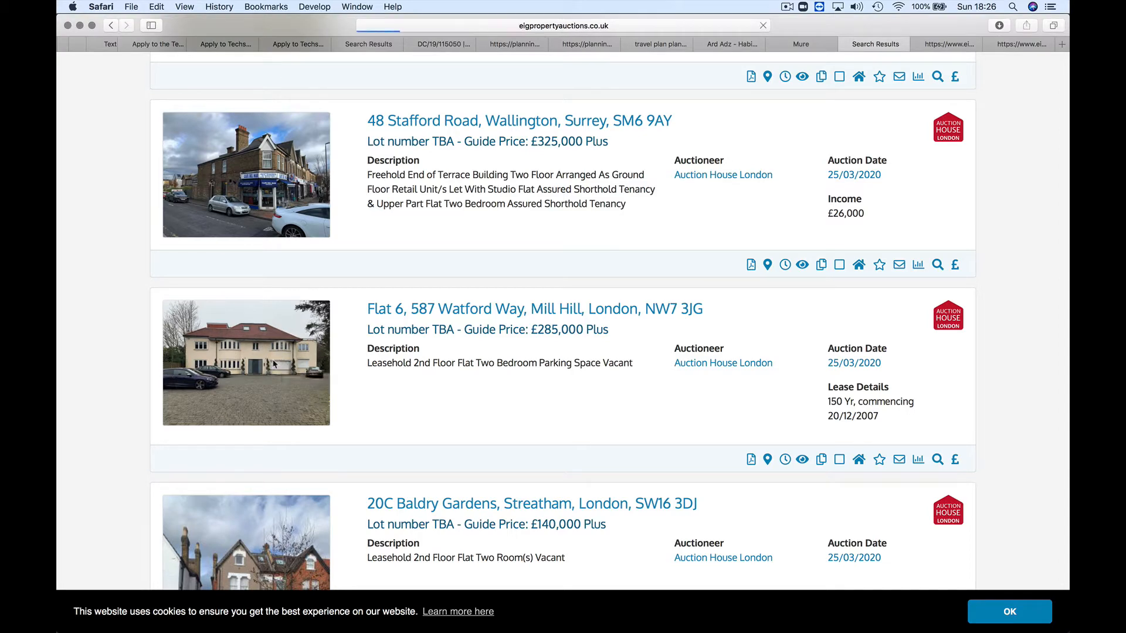
Step: Scroll through the lot page to review the 25/03/2020 auction details
scroll(284, 359, "down", 2)
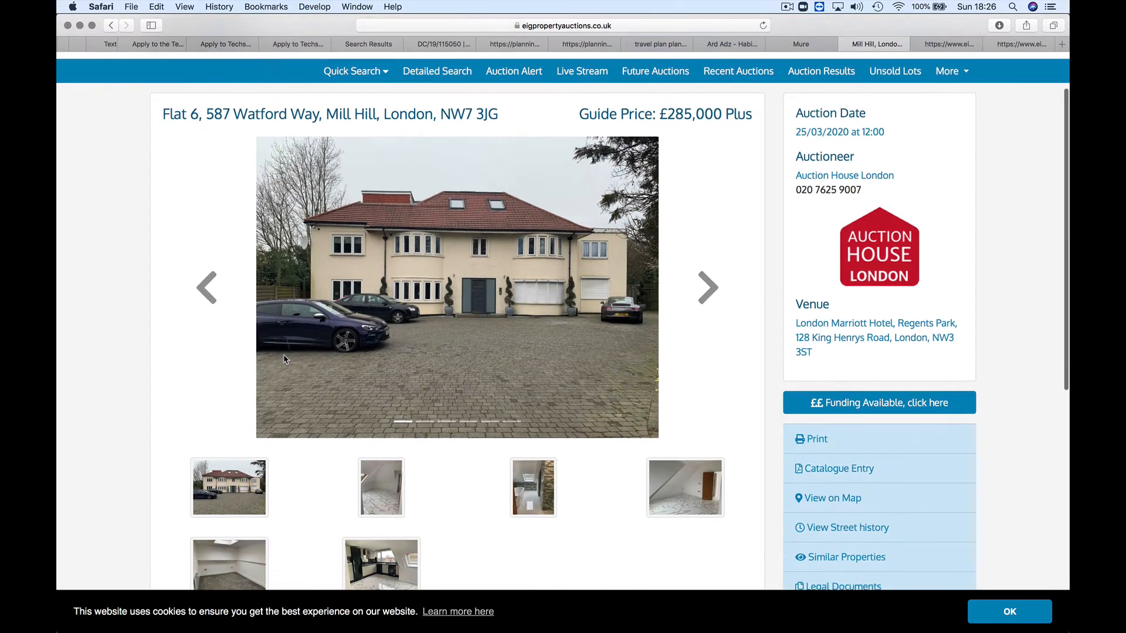
scroll(284, 359, "down", 3)
scroll(284, 359, "up", 4)
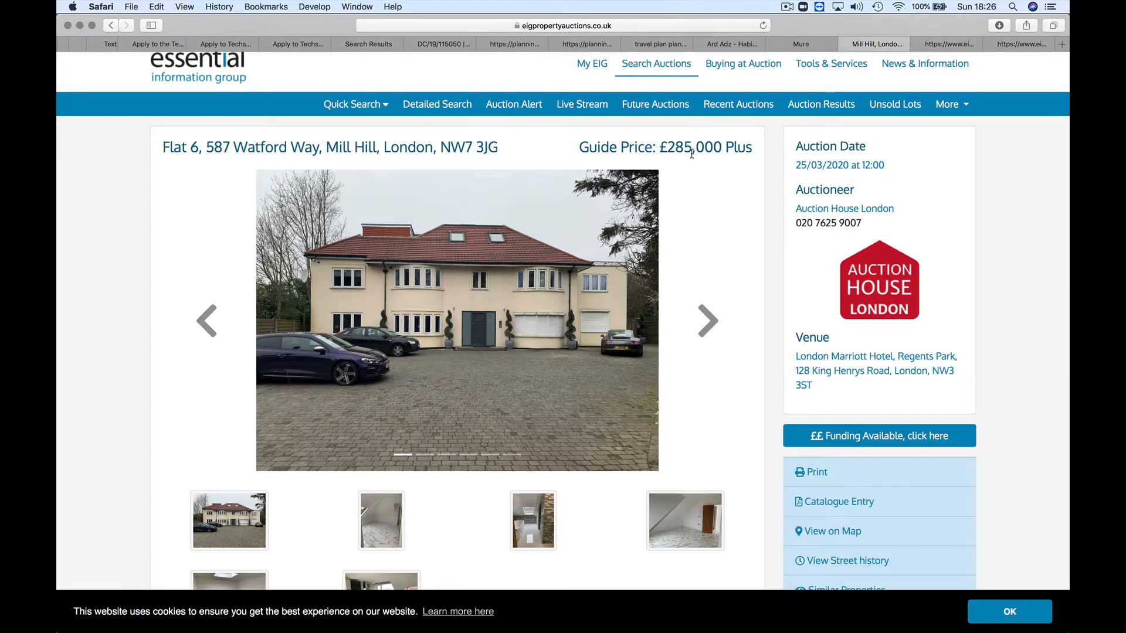
scroll(692, 155, "down", 5)
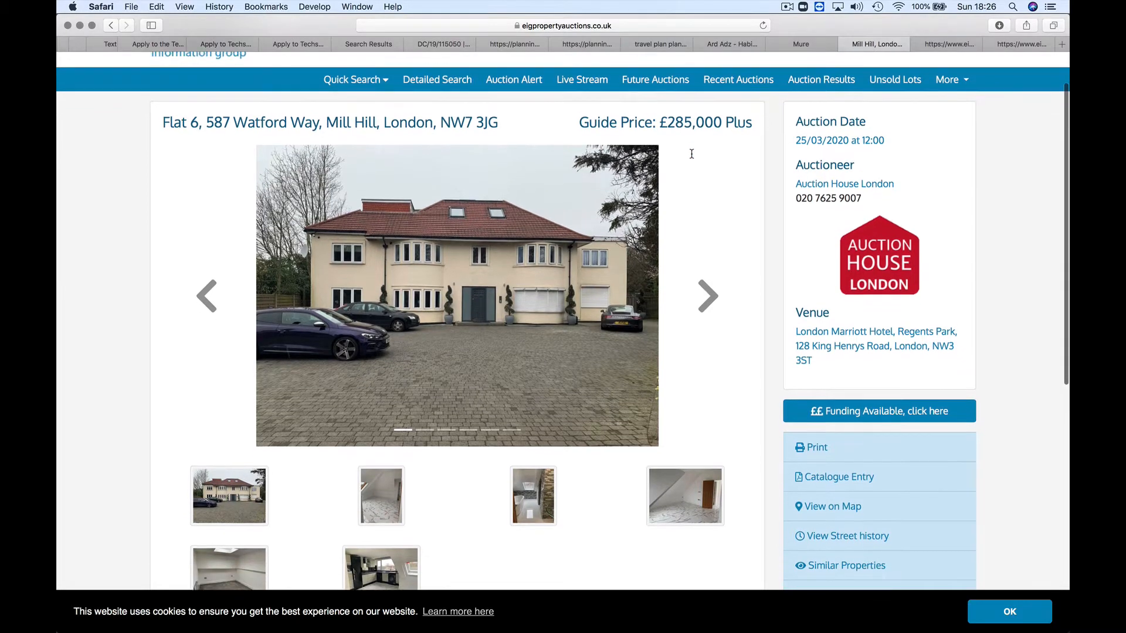
scroll(692, 158, "down", 5)
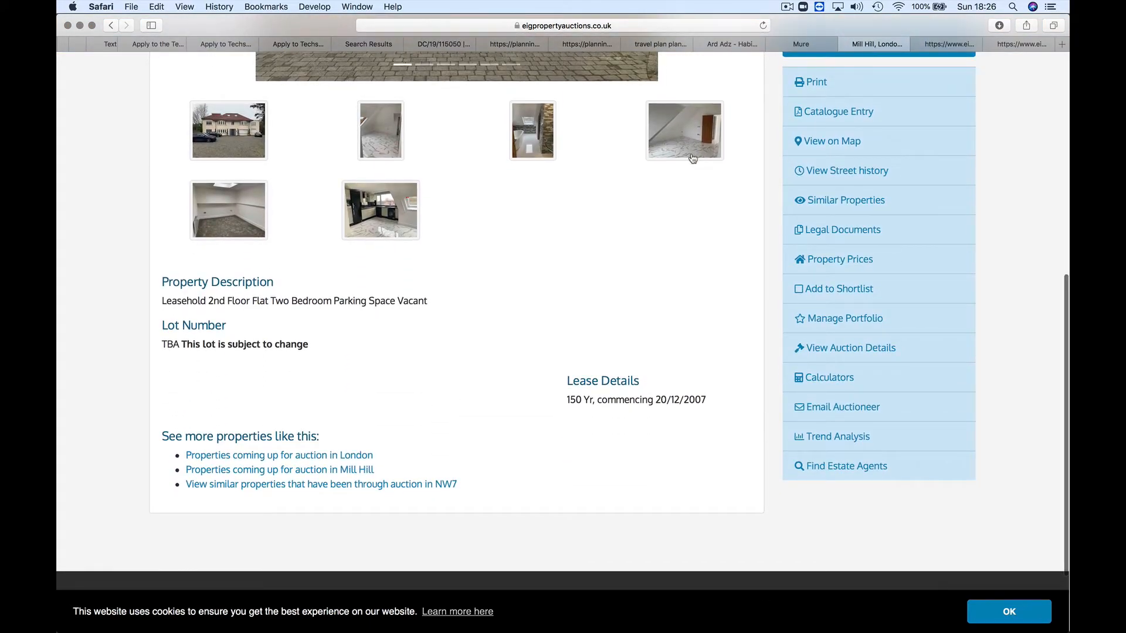
scroll(693, 158, "up", 3)
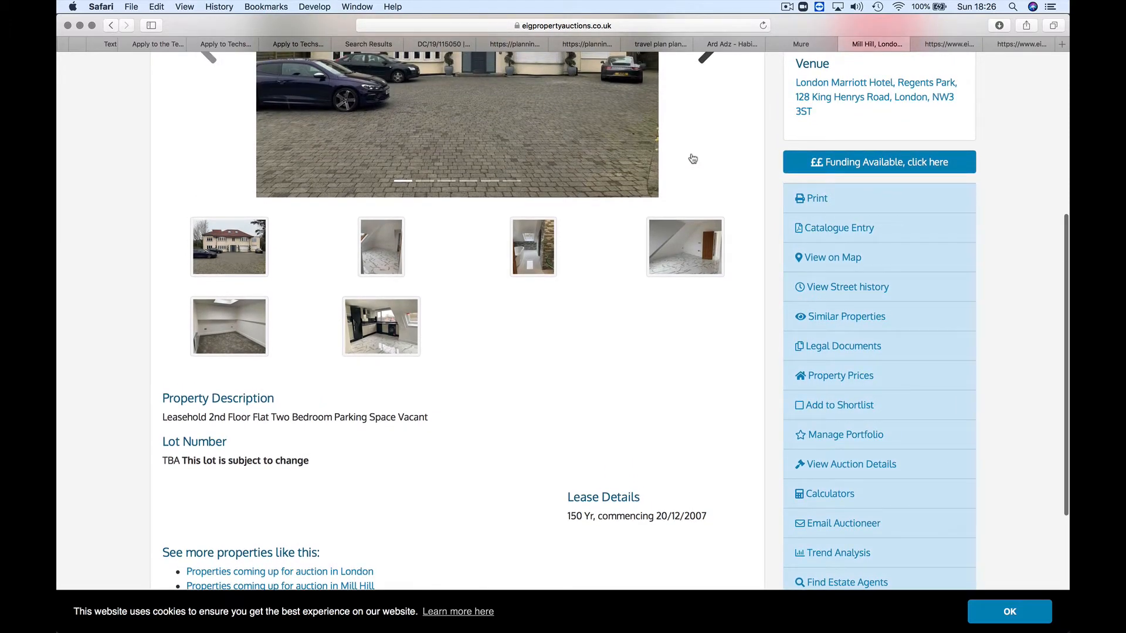
scroll(692, 158, "up", 1)
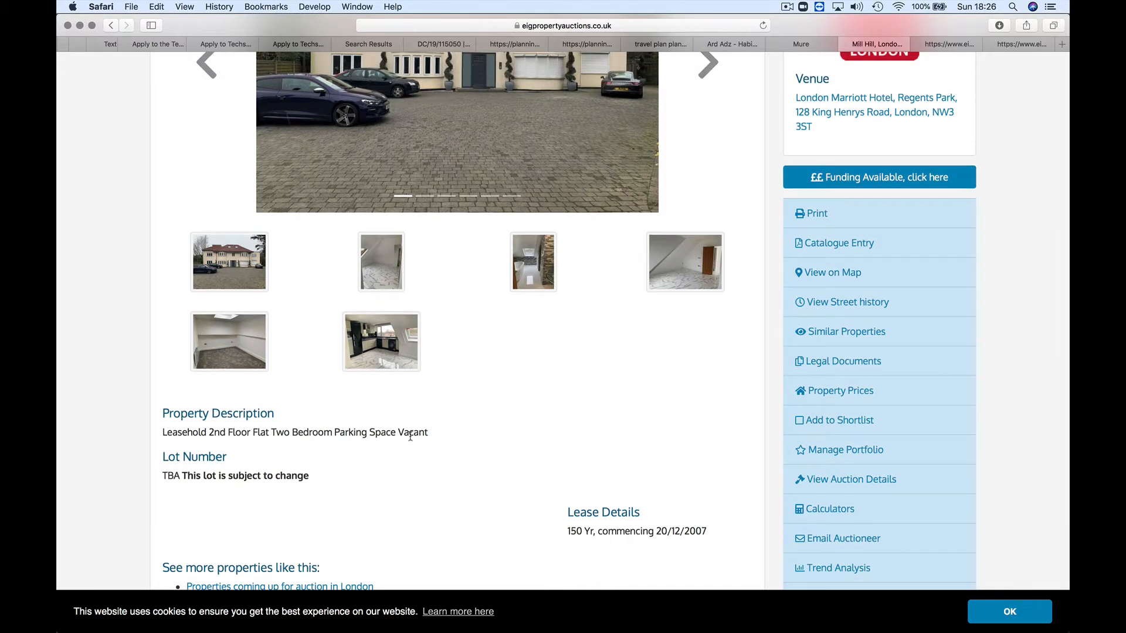
scroll(381, 489, "down", 4)
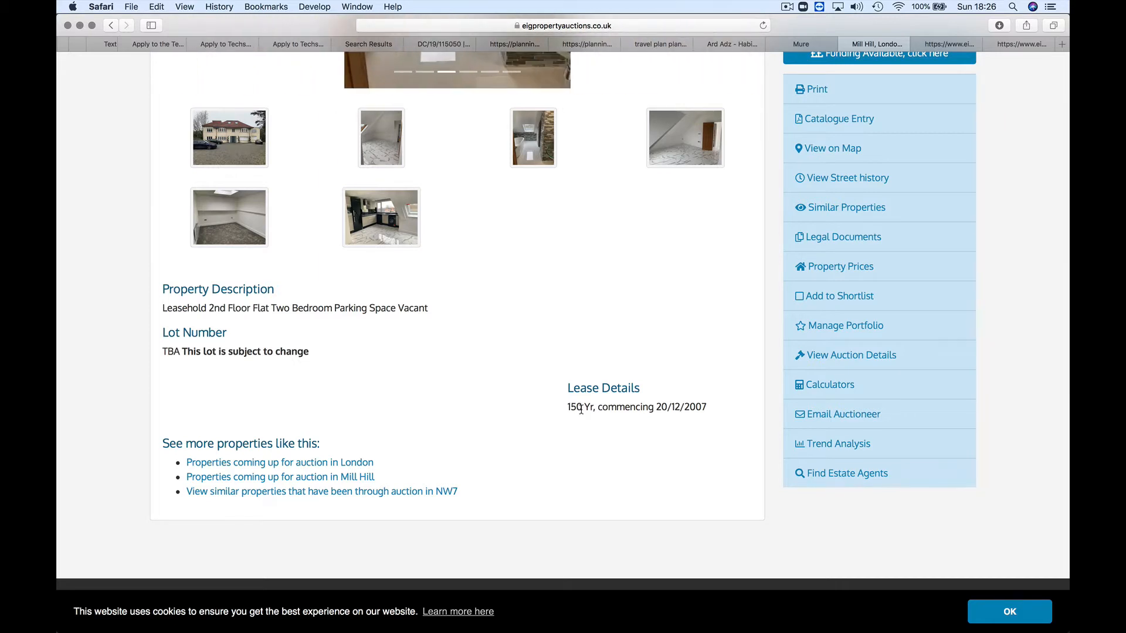
scroll(582, 411, "up", 10)
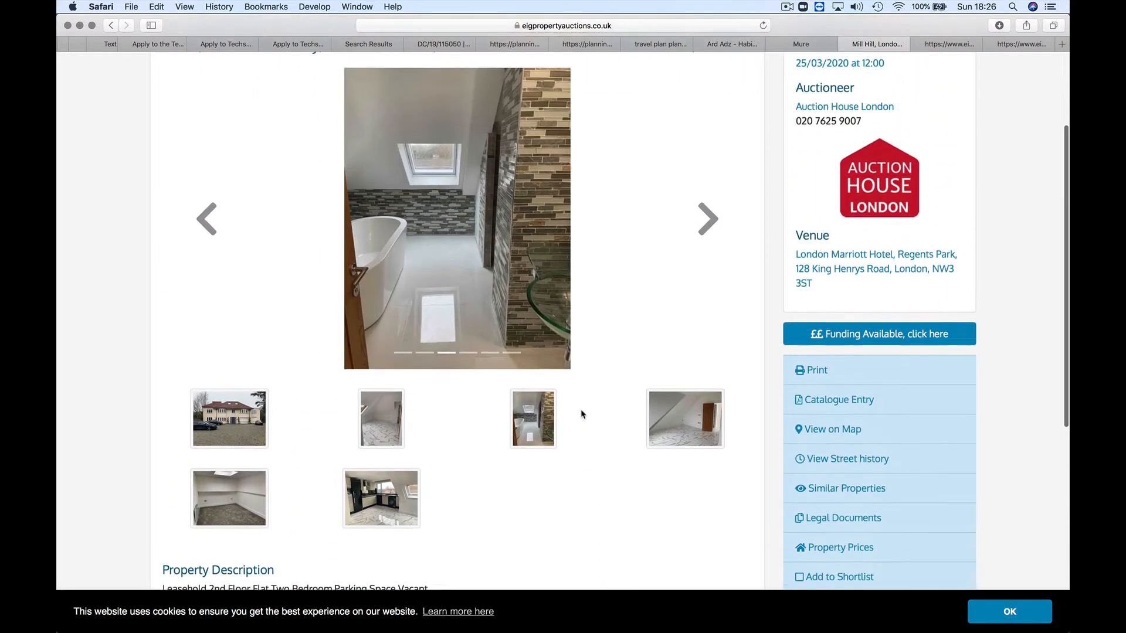
scroll(581, 415, "down", 2)
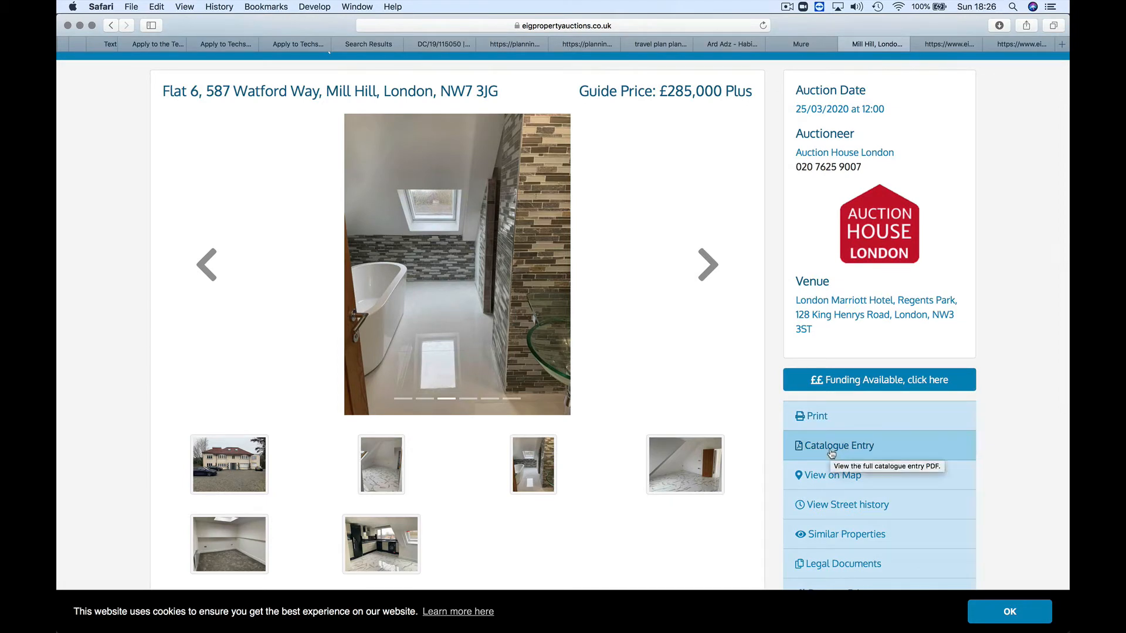
Step: Cycle through the flat's photos back to the exterior, then open its Catalogue Entry
left_click(708, 270)
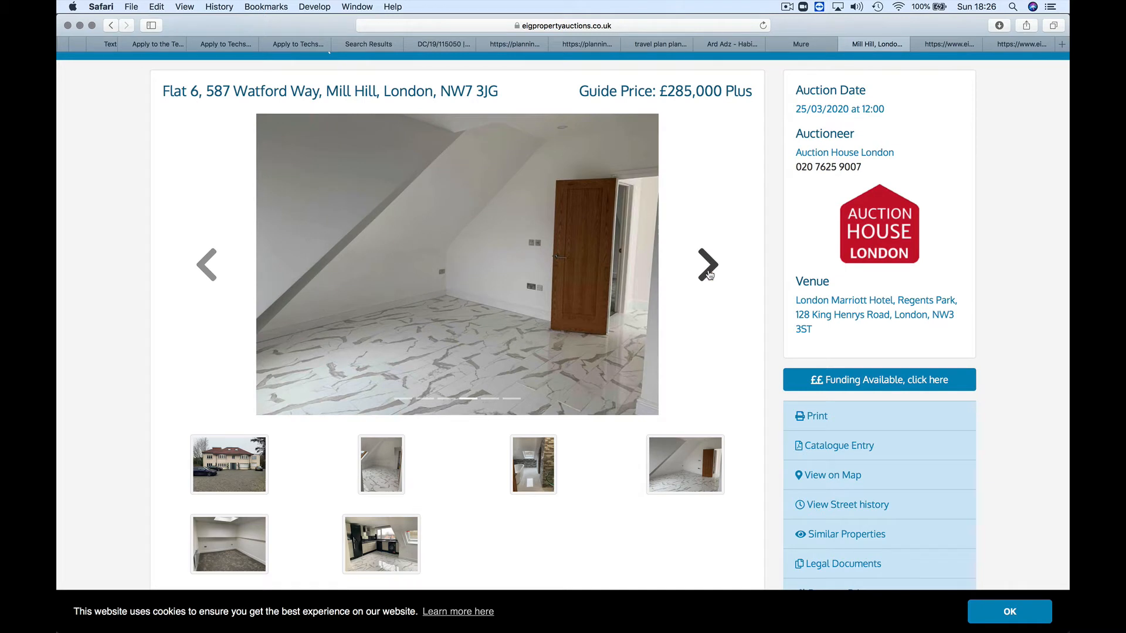
left_click(708, 267)
left_click(708, 267)
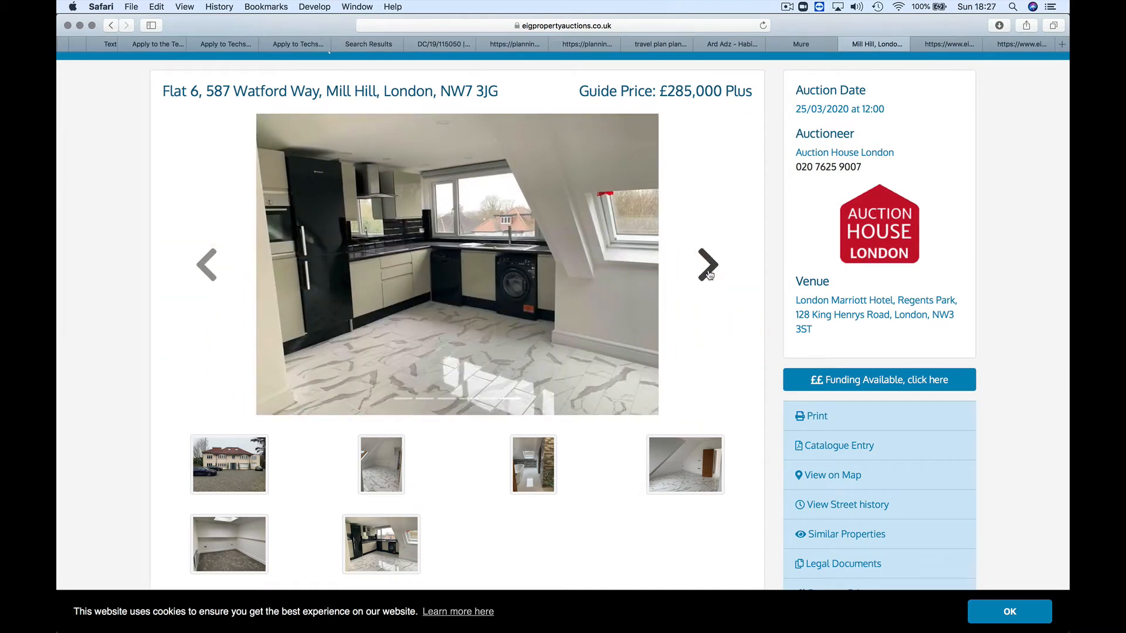
left_click(709, 268)
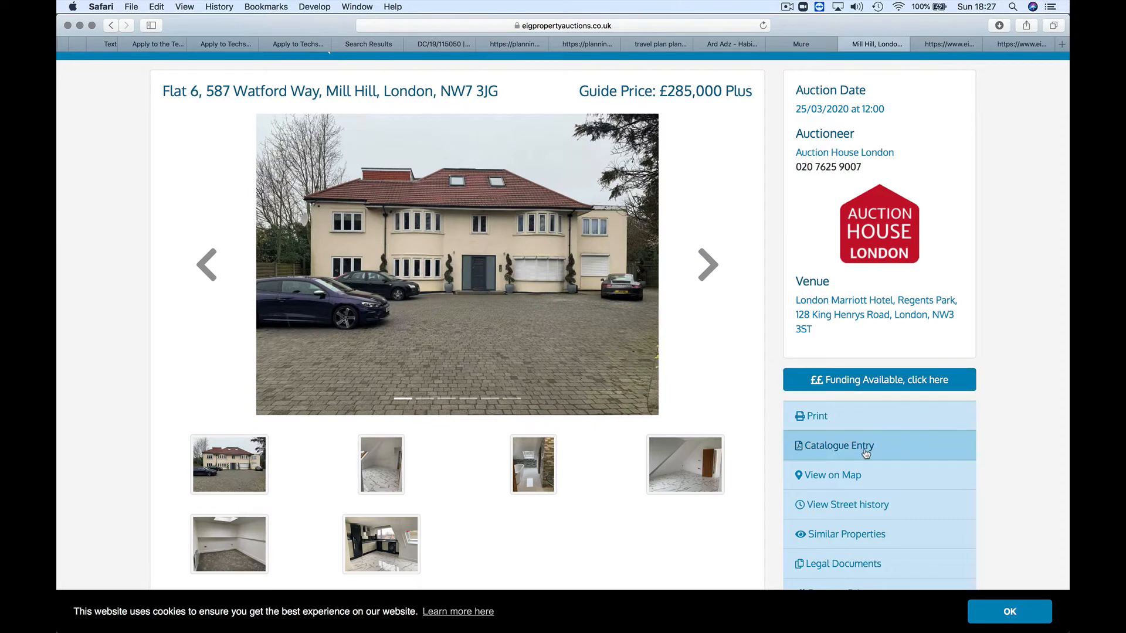
left_click(866, 450)
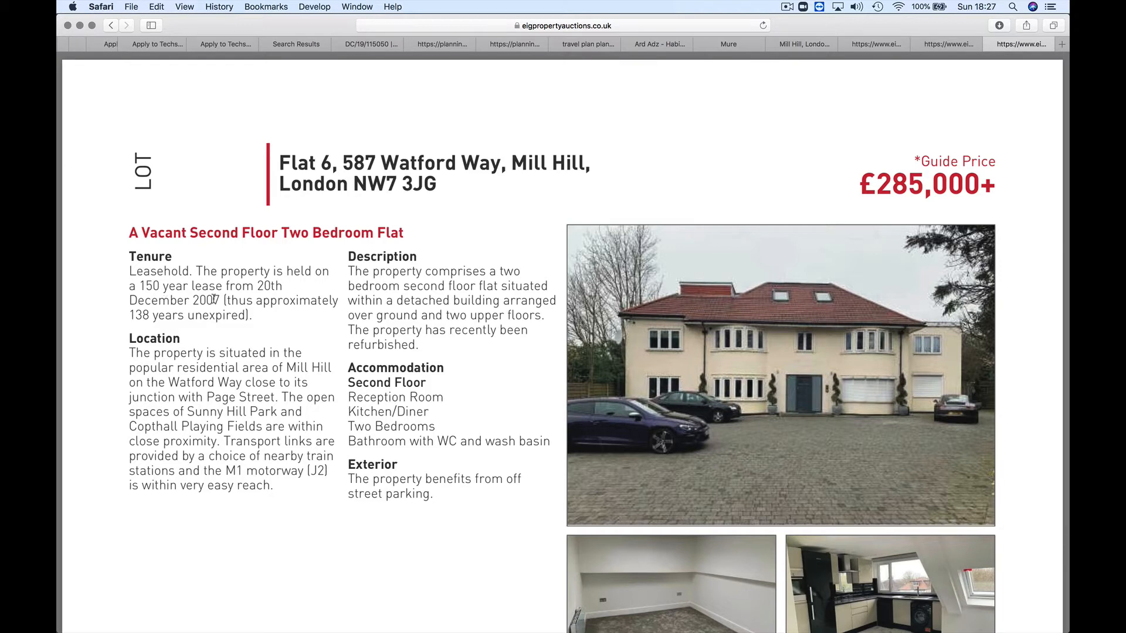
Step: Read the catalogue: vacant two-bedroom second-floor flat, leasehold on a 150-year lease from 2007
scroll(193, 362, "down", 1)
scroll(192, 363, "down", 5)
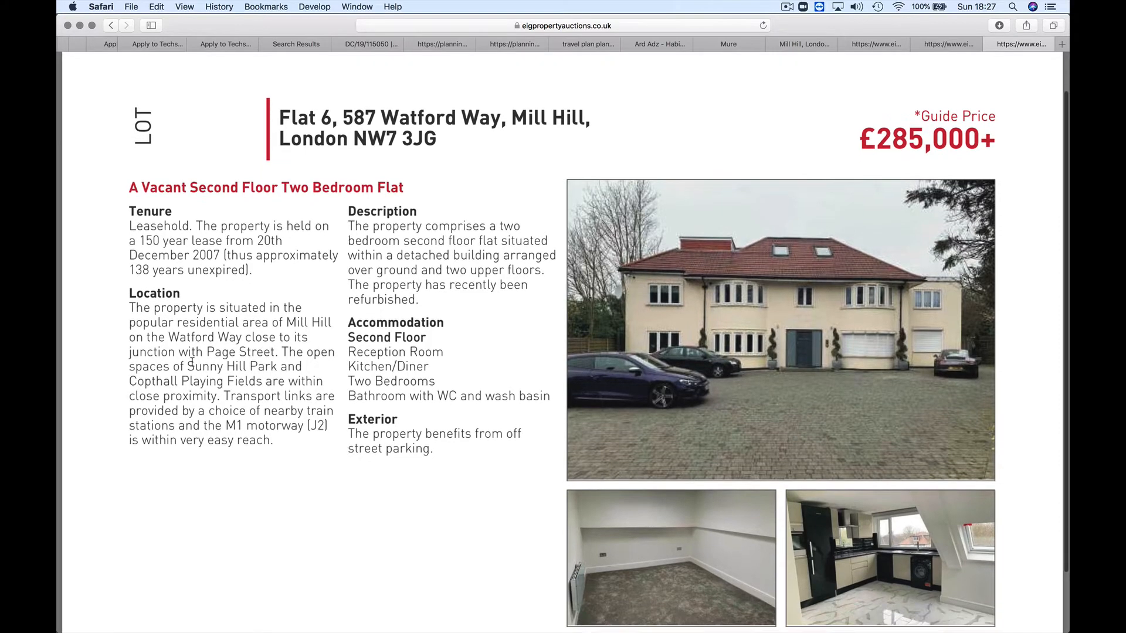
scroll(192, 363, "up", 5)
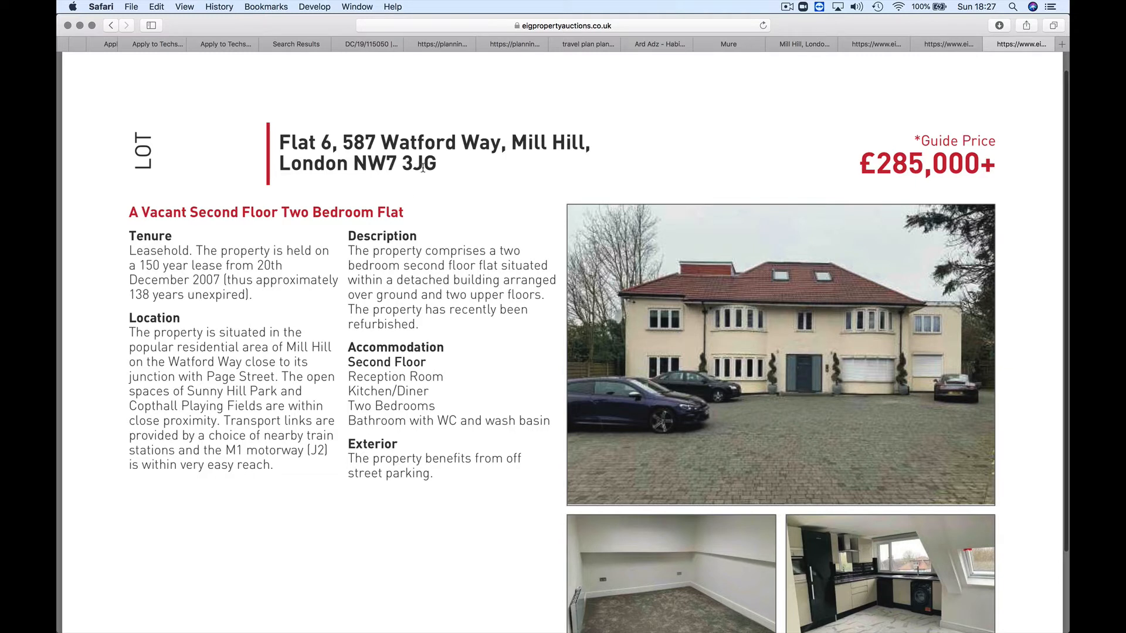
Step: Load valapp.io in a new tab, sign in, and show the Project Appraisals list
left_click(1062, 44)
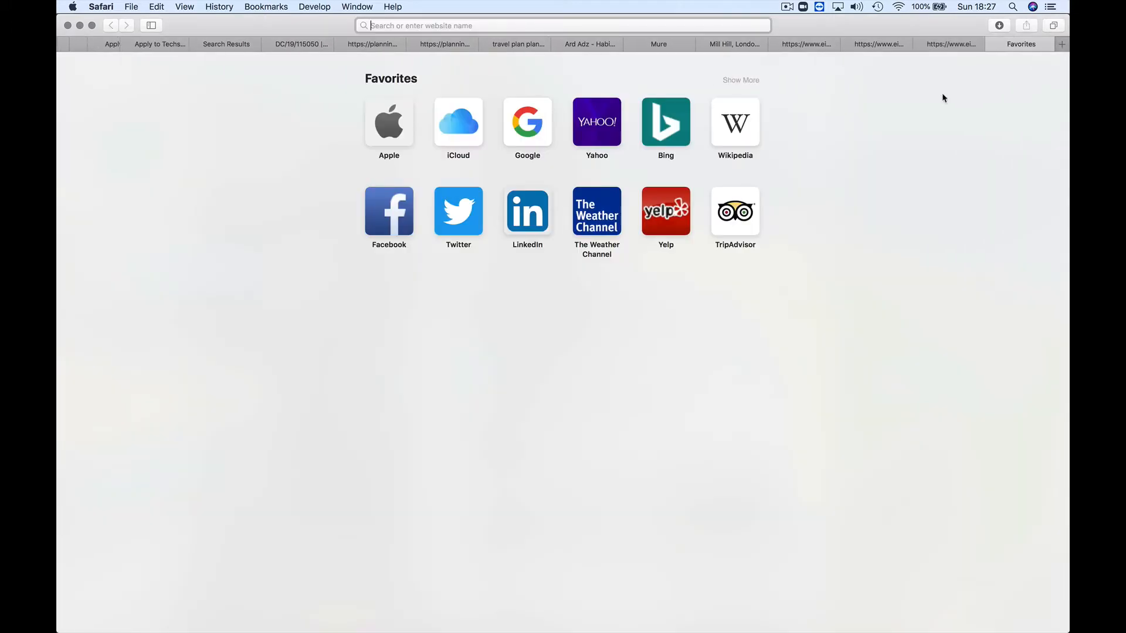
type("valapp.io")
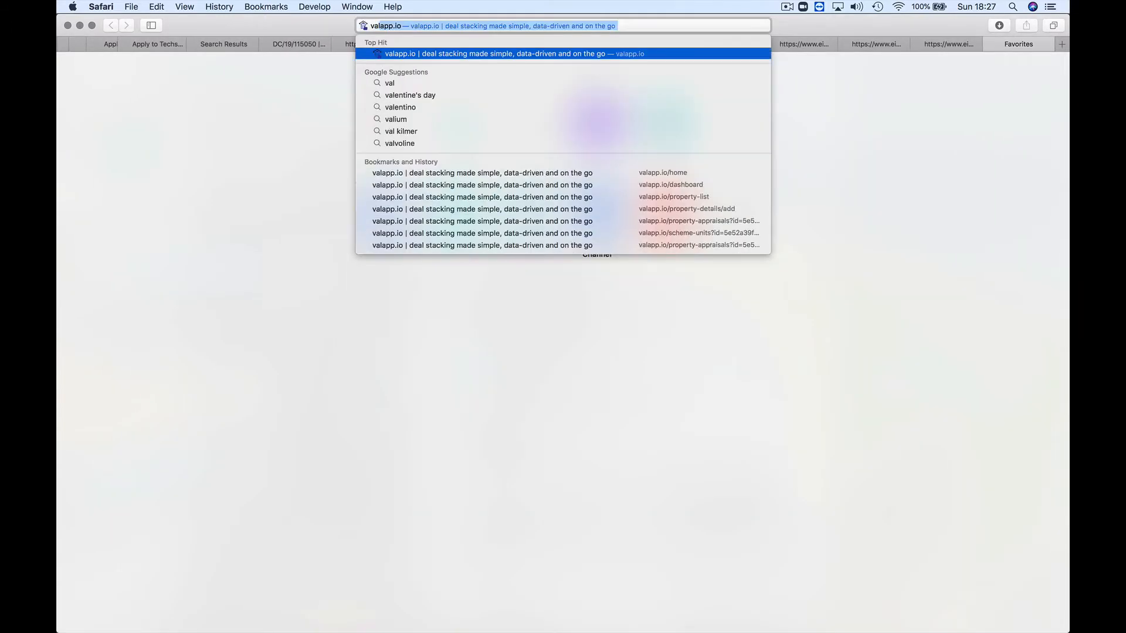
key("Return")
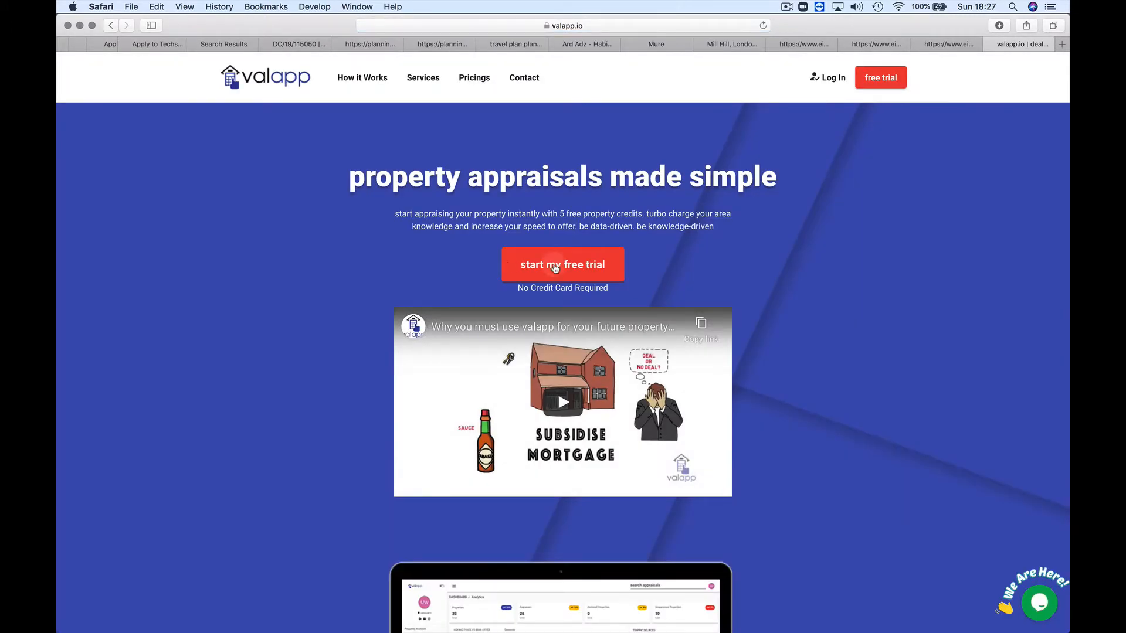
left_click(536, 265)
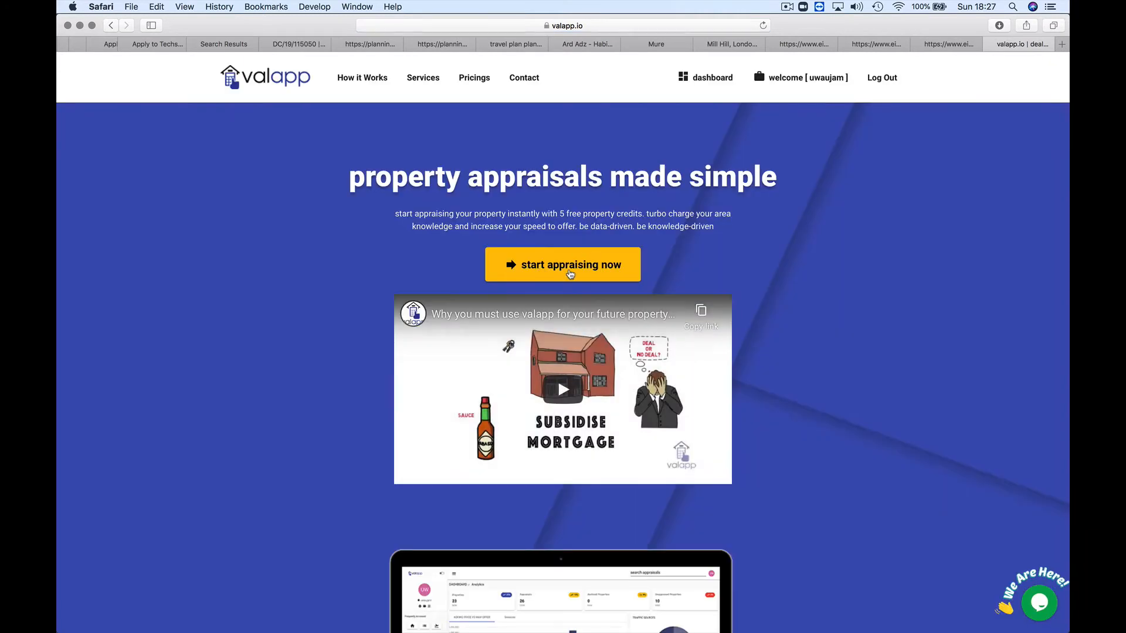
left_click(541, 272)
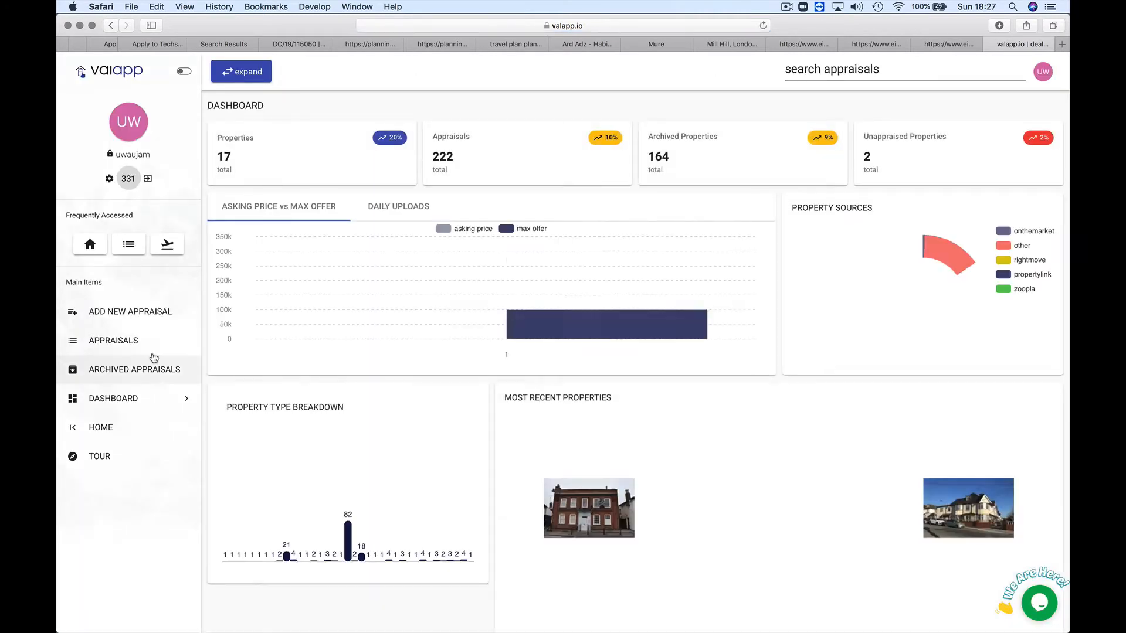
left_click(111, 350)
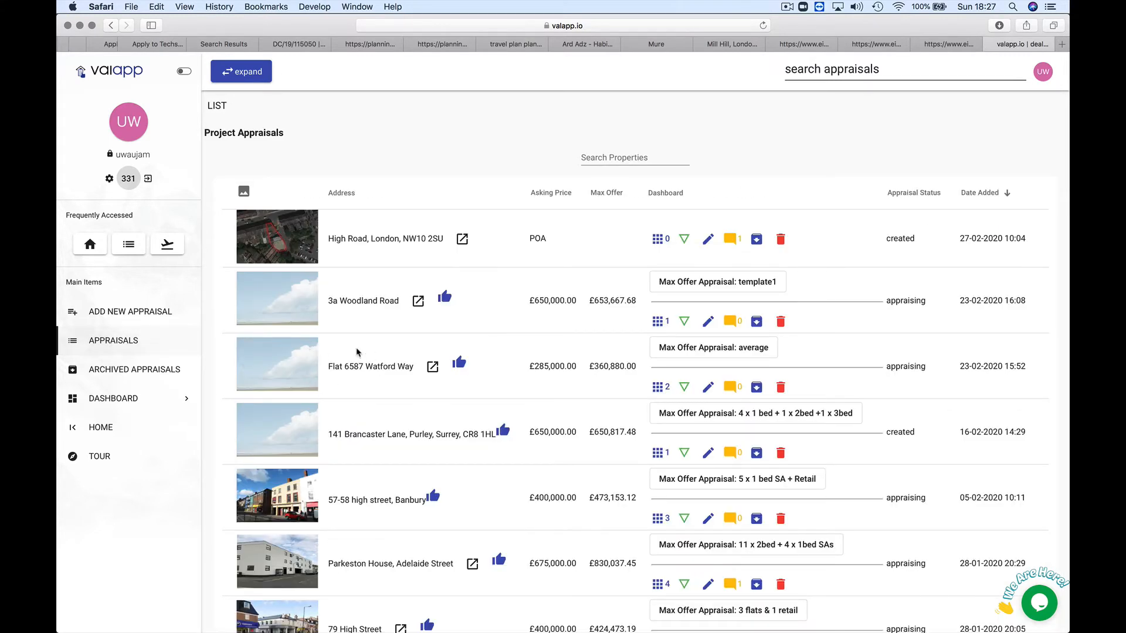
left_click(945, 44)
left_click(1017, 44)
left_click(292, 379)
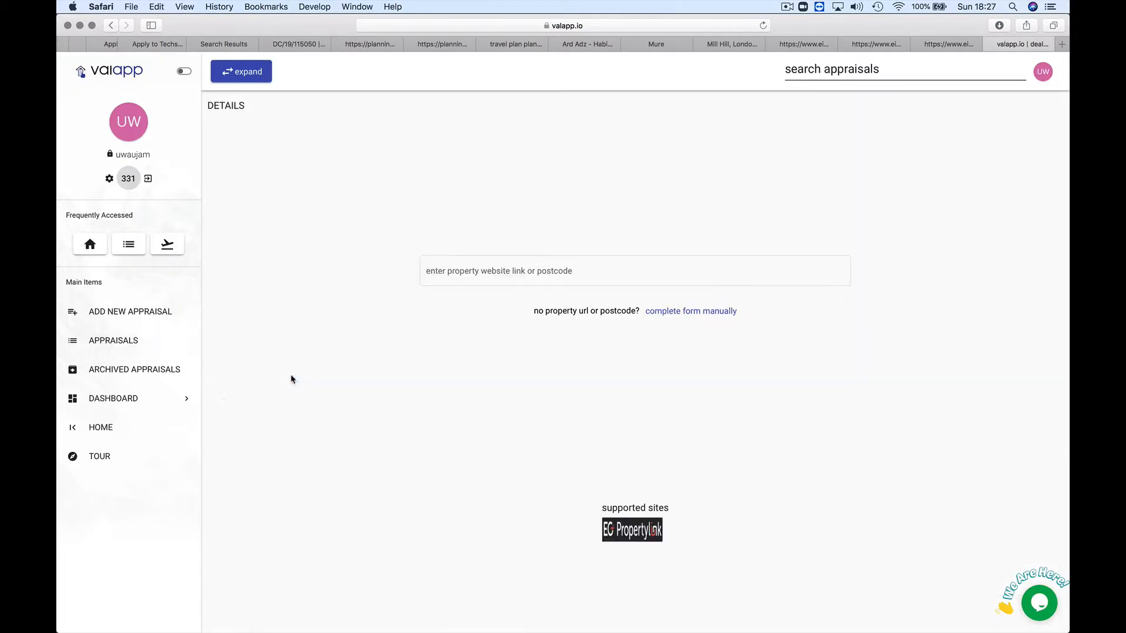
scroll(251, 272, "down", 2)
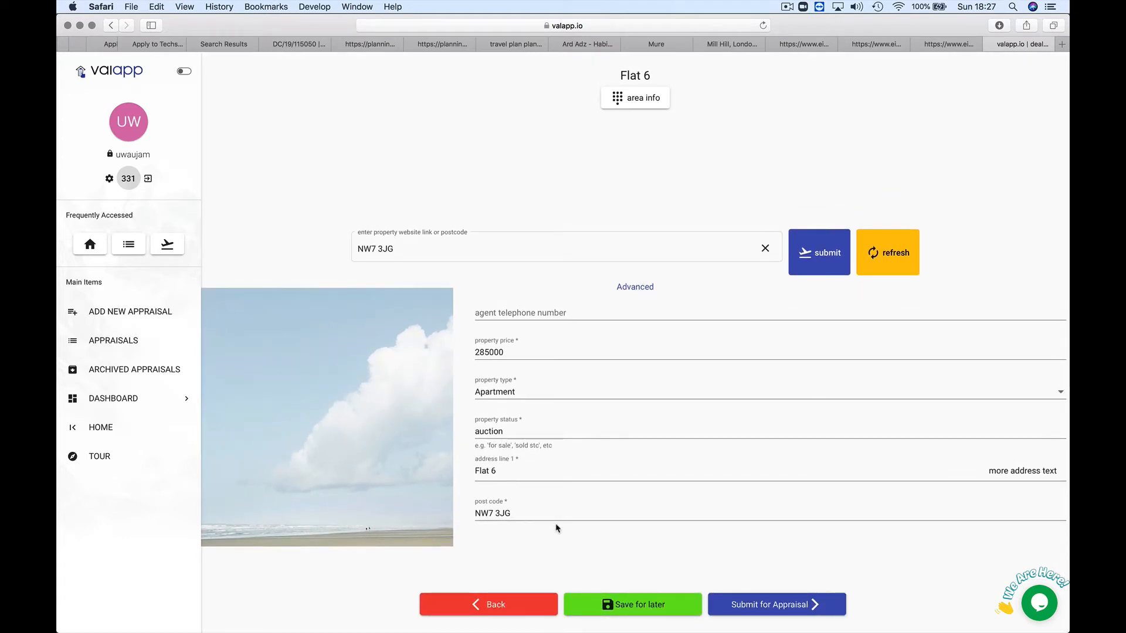
left_click(792, 610)
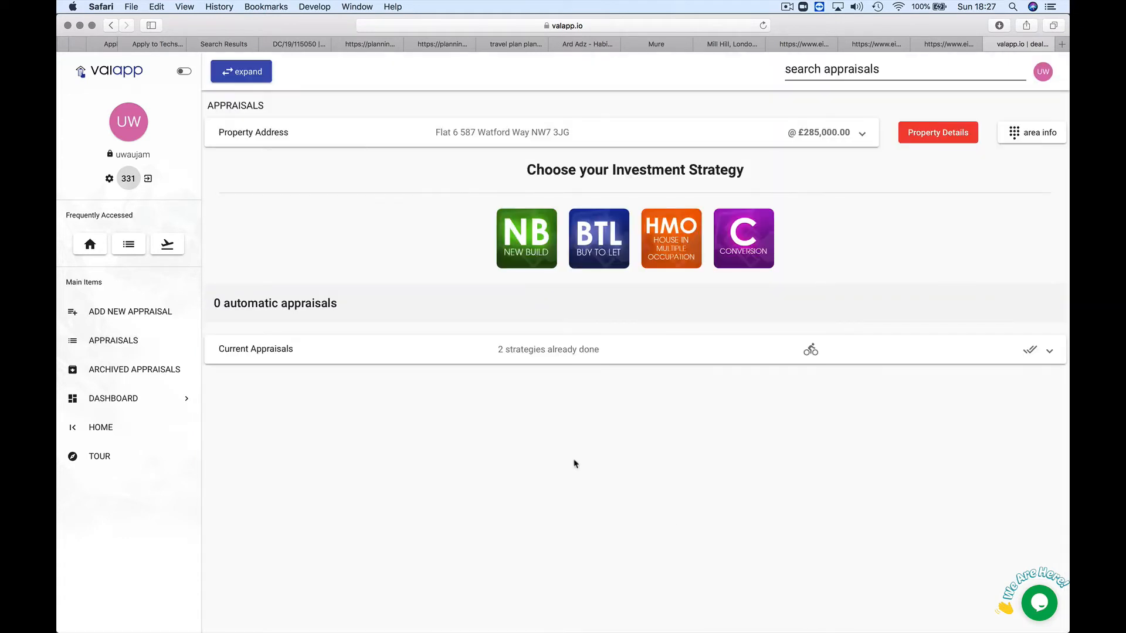
left_click(517, 348)
scroll(492, 455, "down", 2)
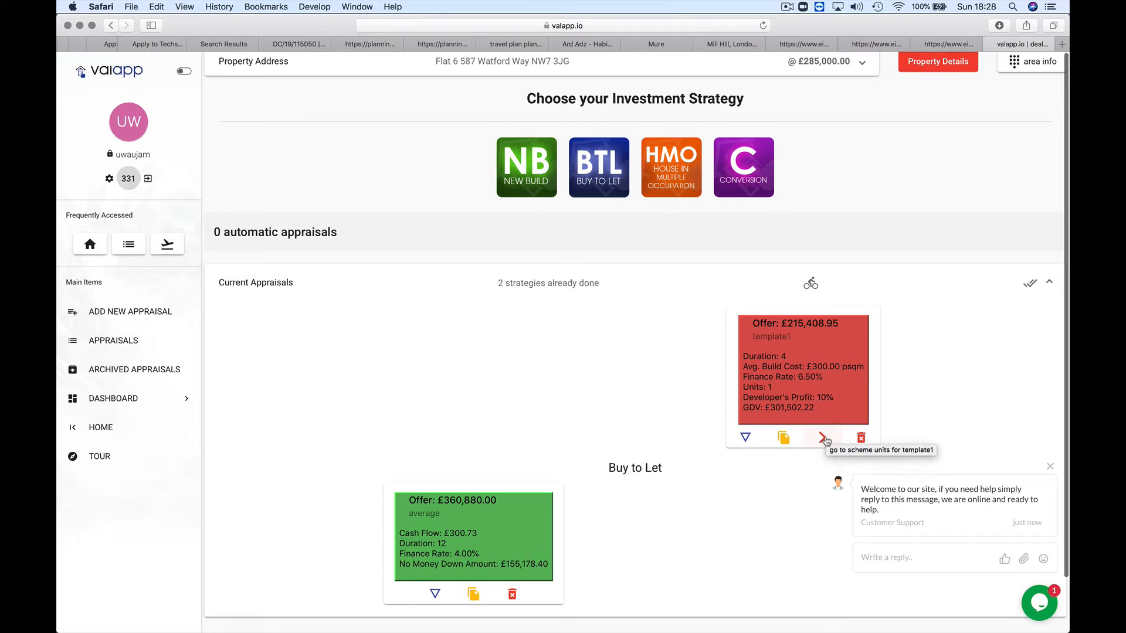
Step: Change the template1 scheme's build cost from 300 to 150 per square metre
left_click(823, 439)
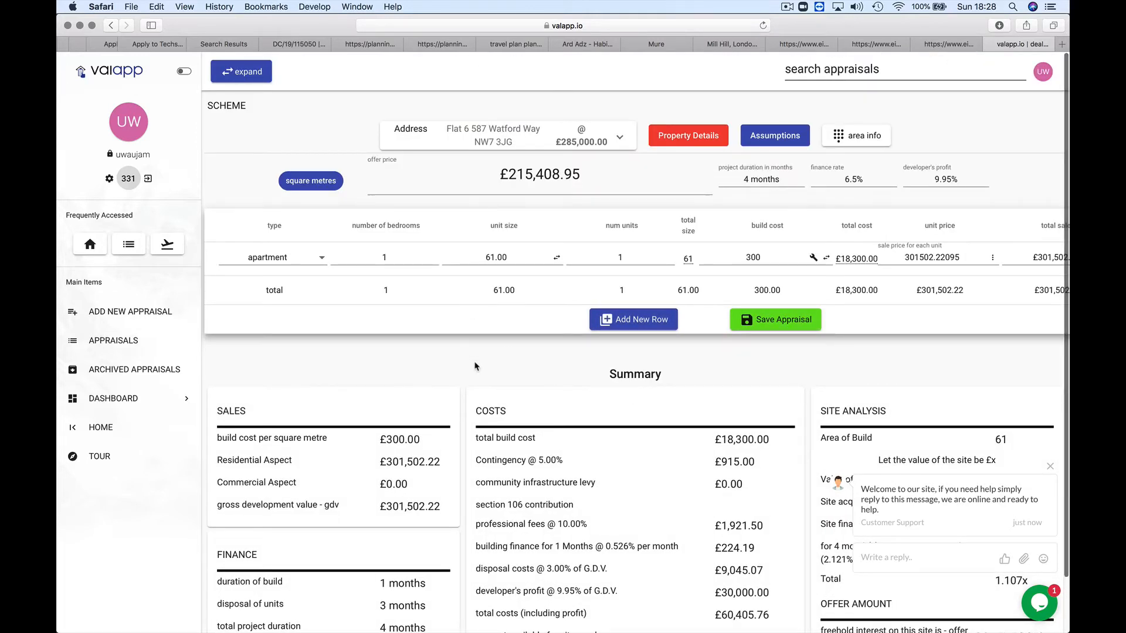
scroll(476, 367, "down", 2)
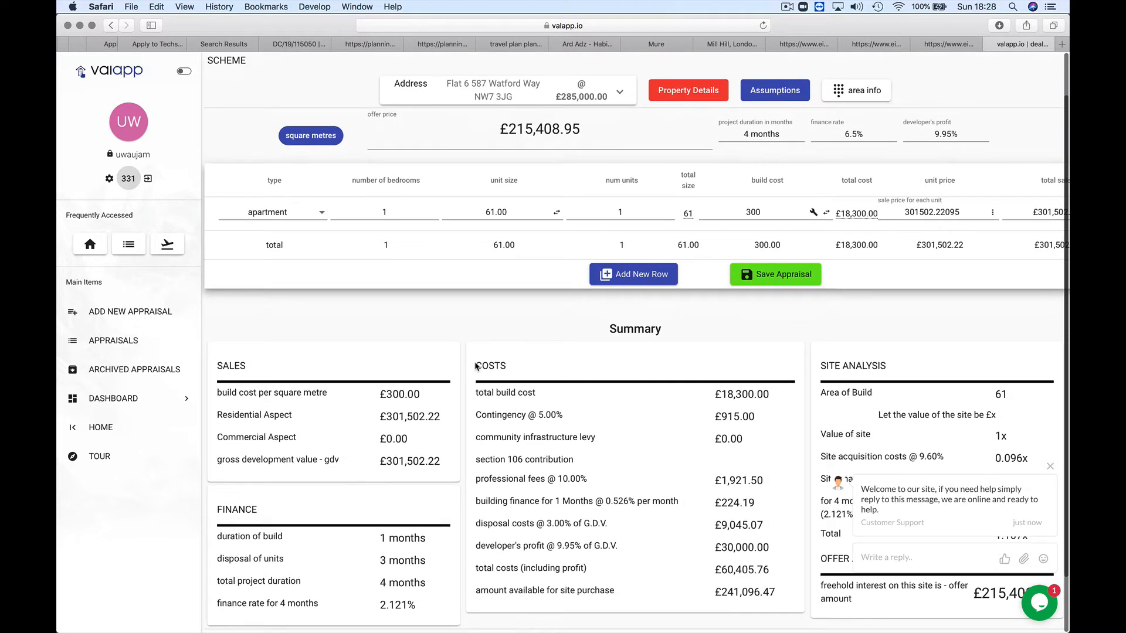
scroll(476, 366, "down", 1)
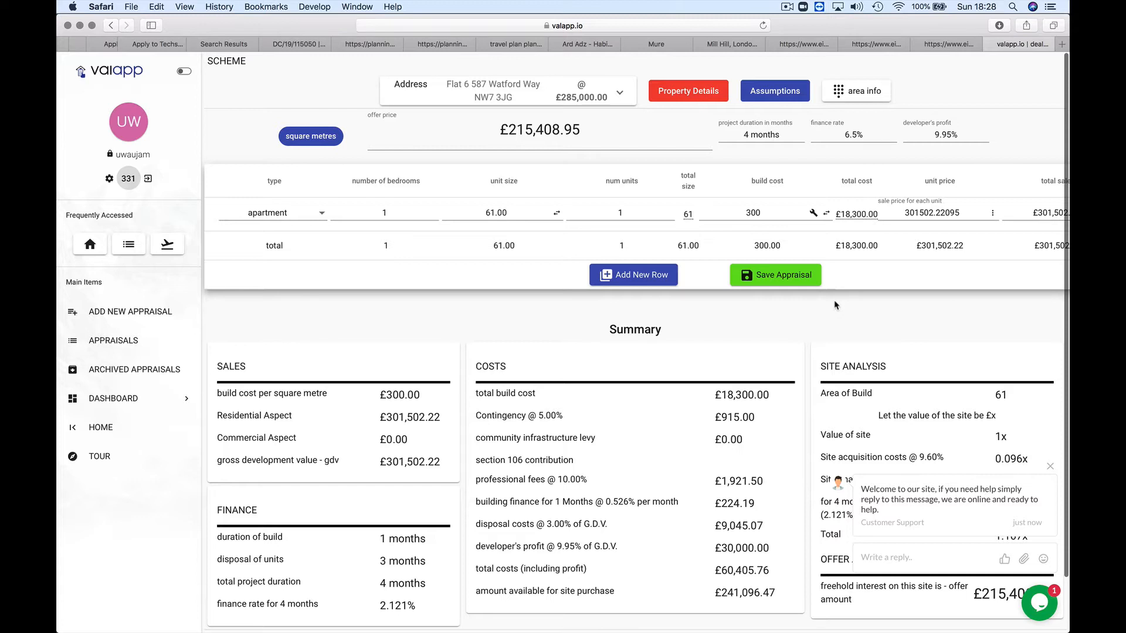
left_click(752, 214)
key("BackSpace")
type("1")
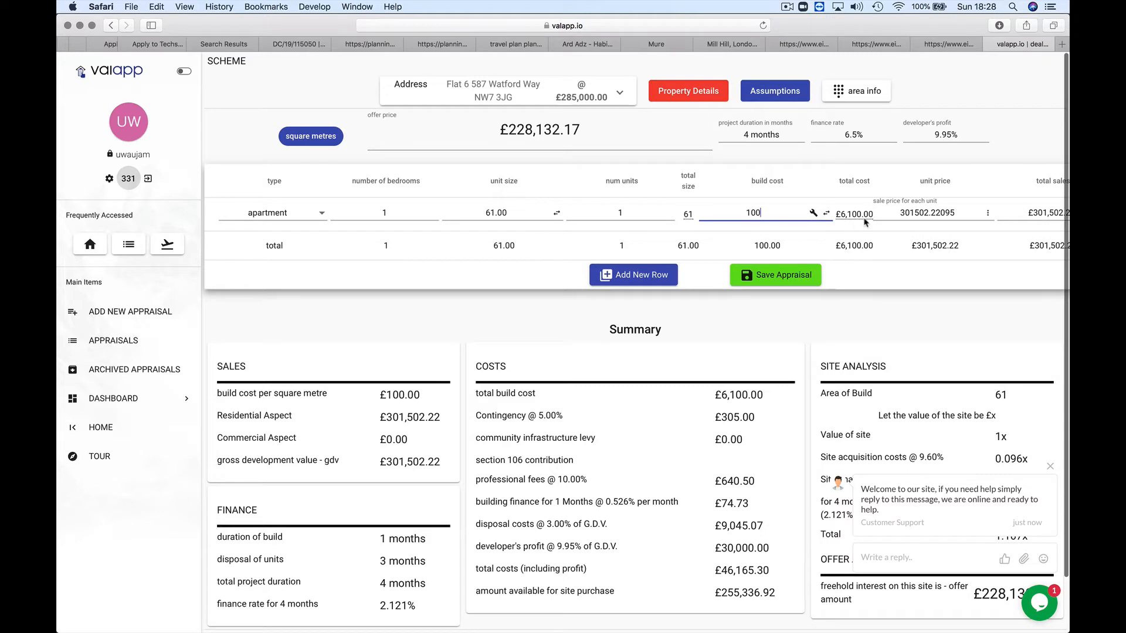
key("BackSpace")
key("BackSpace")
key("BackSpace")
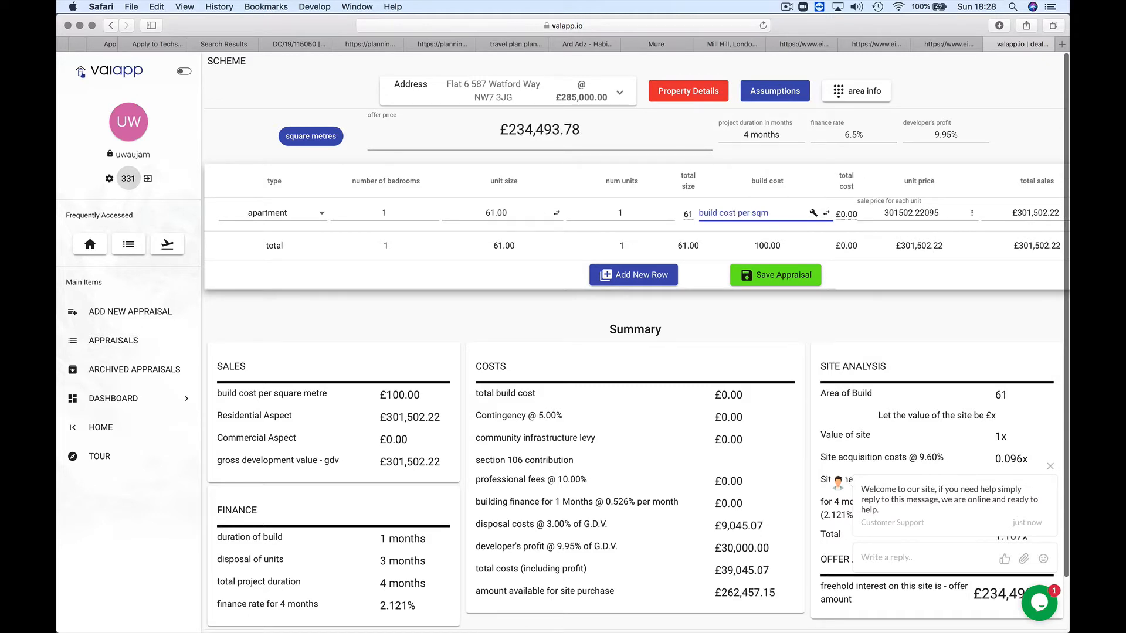
type("150")
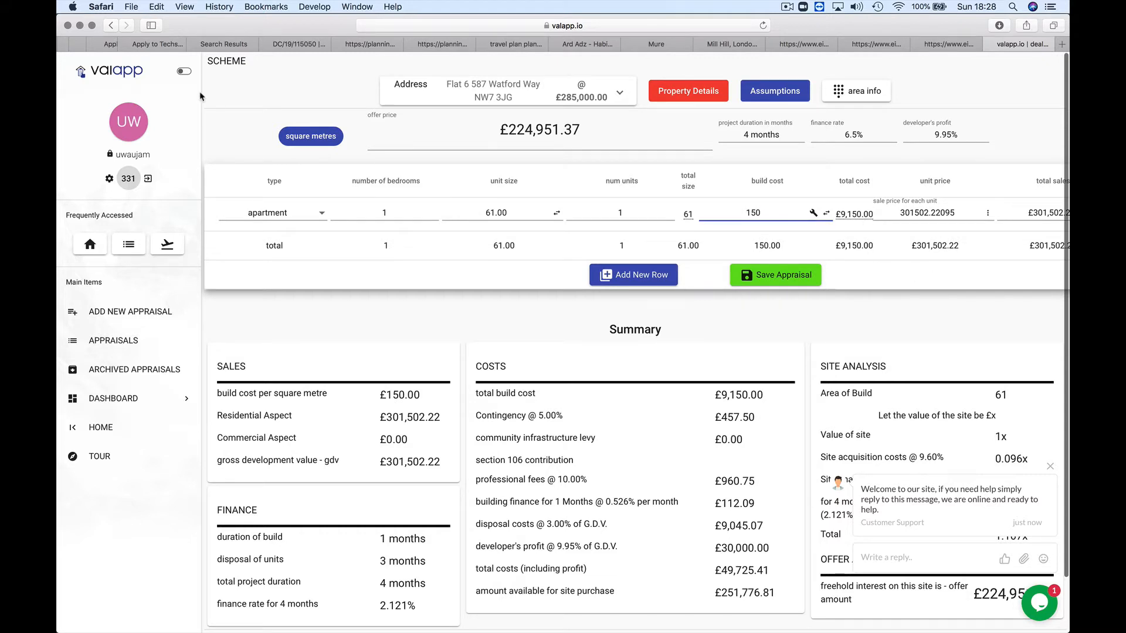
scroll(259, 100, "up", 2)
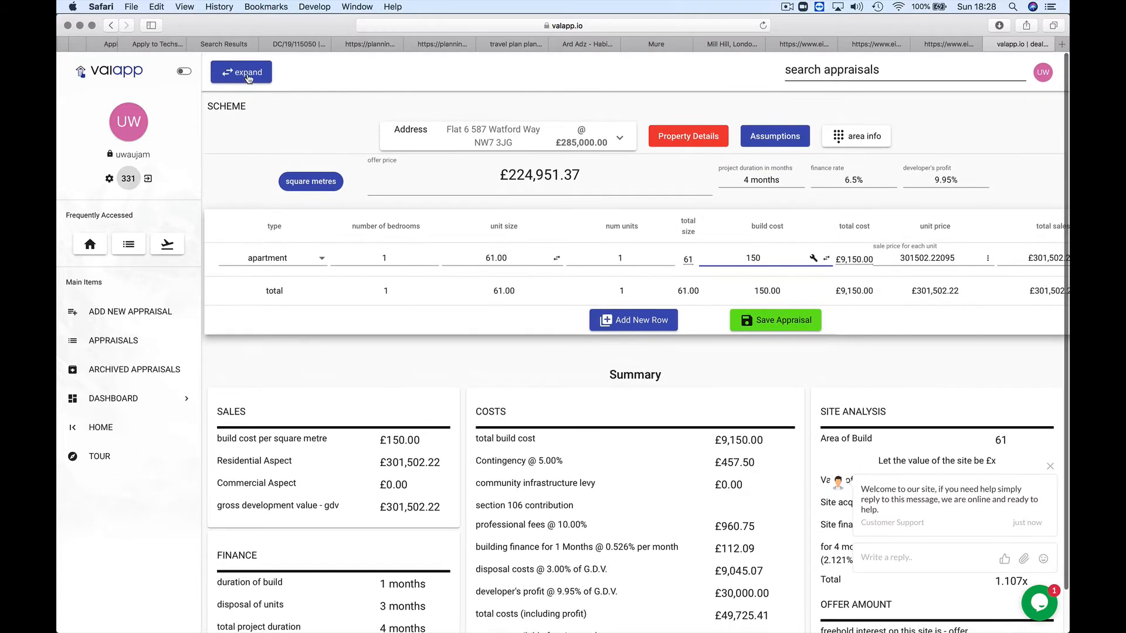
left_click(250, 78)
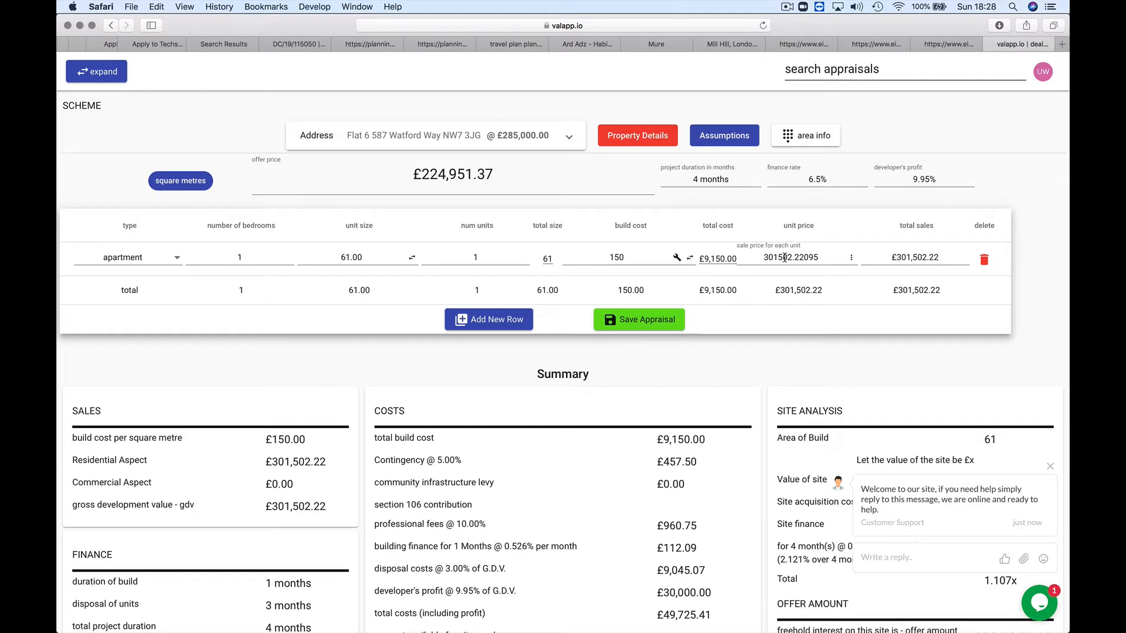
Step: Fetch 61 sqm sold and sale prices and apply the £347,996.89 average as unit price
left_click(853, 260)
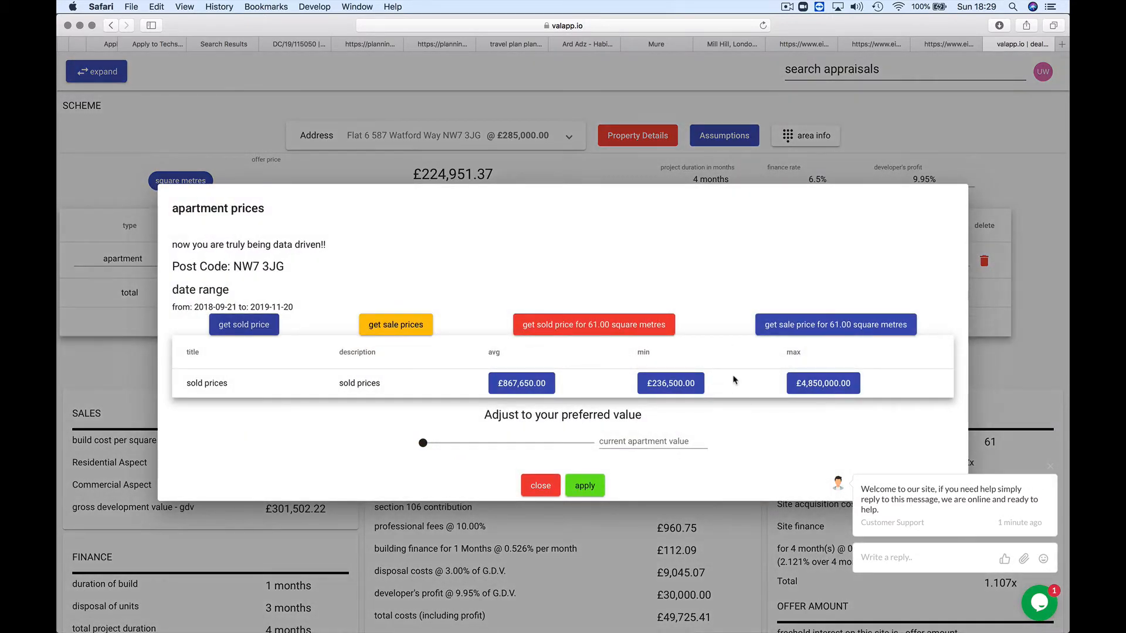
left_click(615, 331)
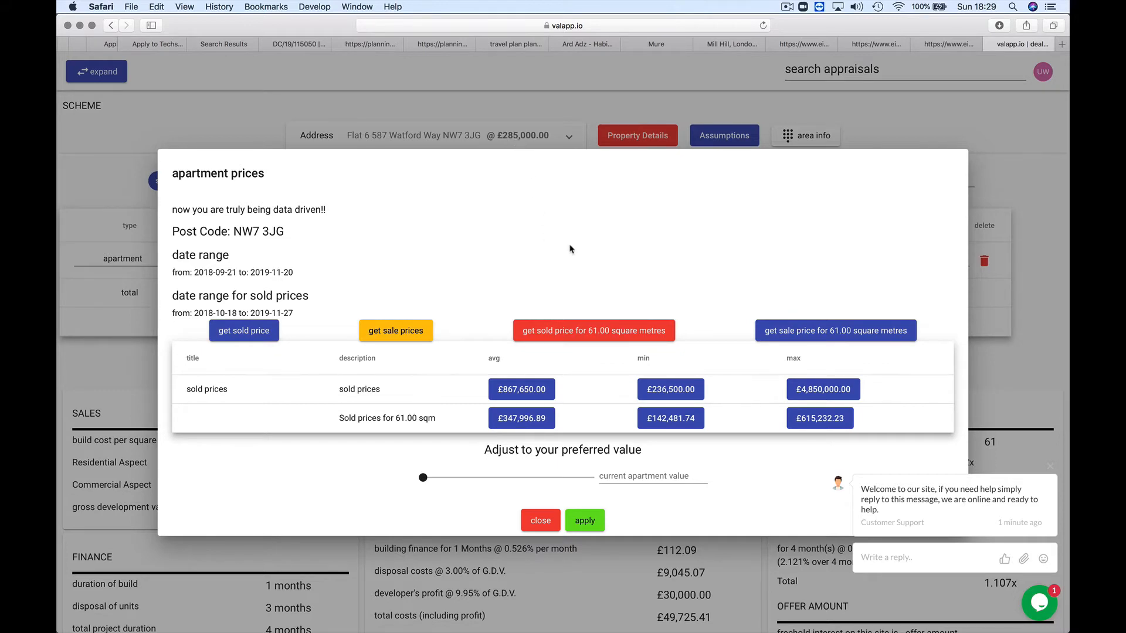
left_click(808, 329)
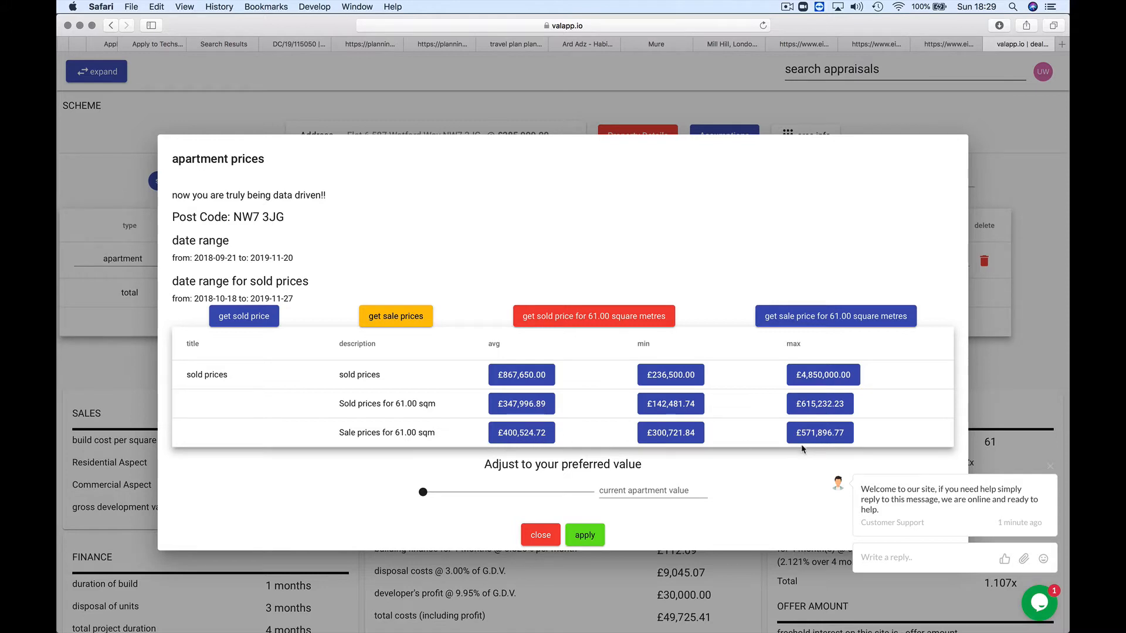
left_click(524, 407)
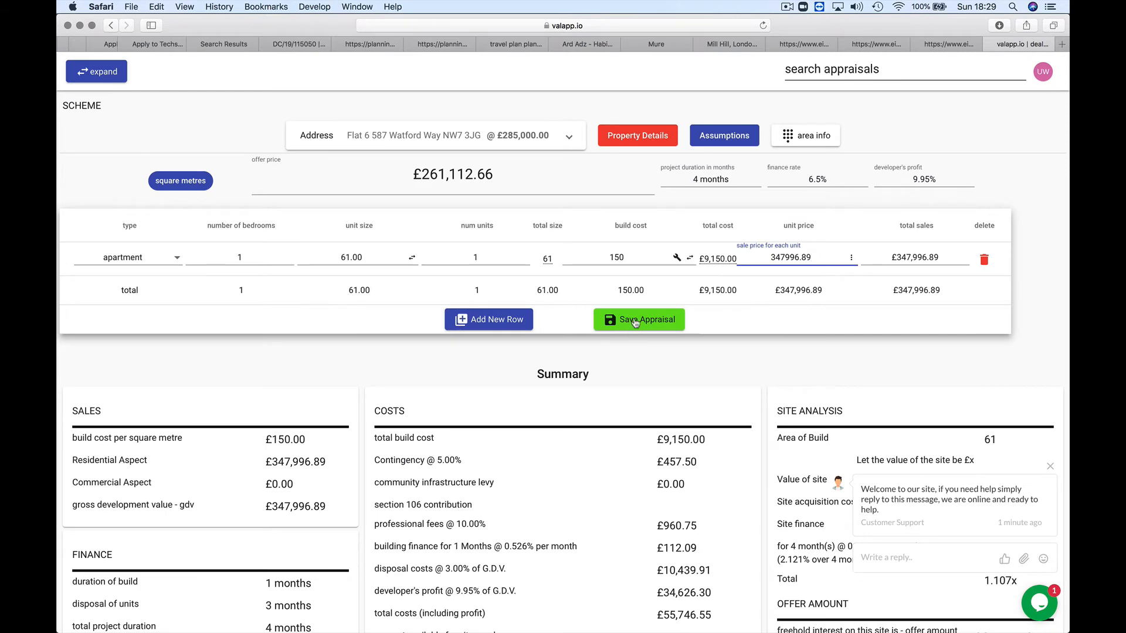
Step: Save the template1 appraisal and review the £261,112.66 offer and £292,250.34 site purchase figures
left_click(634, 323)
left_click(508, 402)
scroll(459, 391, "down", 2)
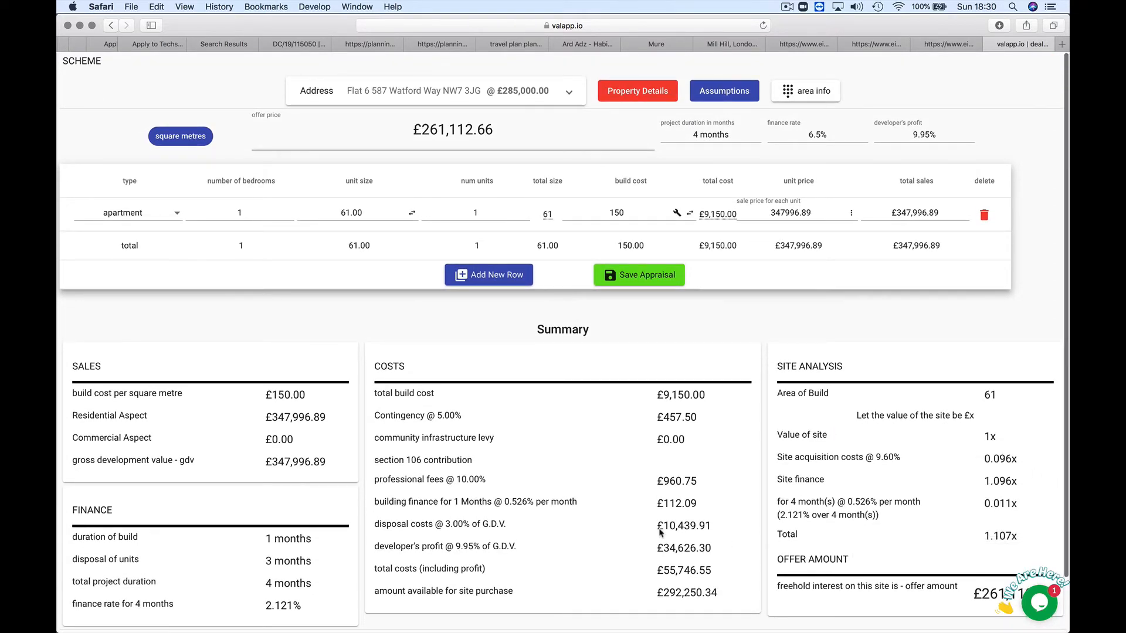
scroll(661, 531, "down", 2)
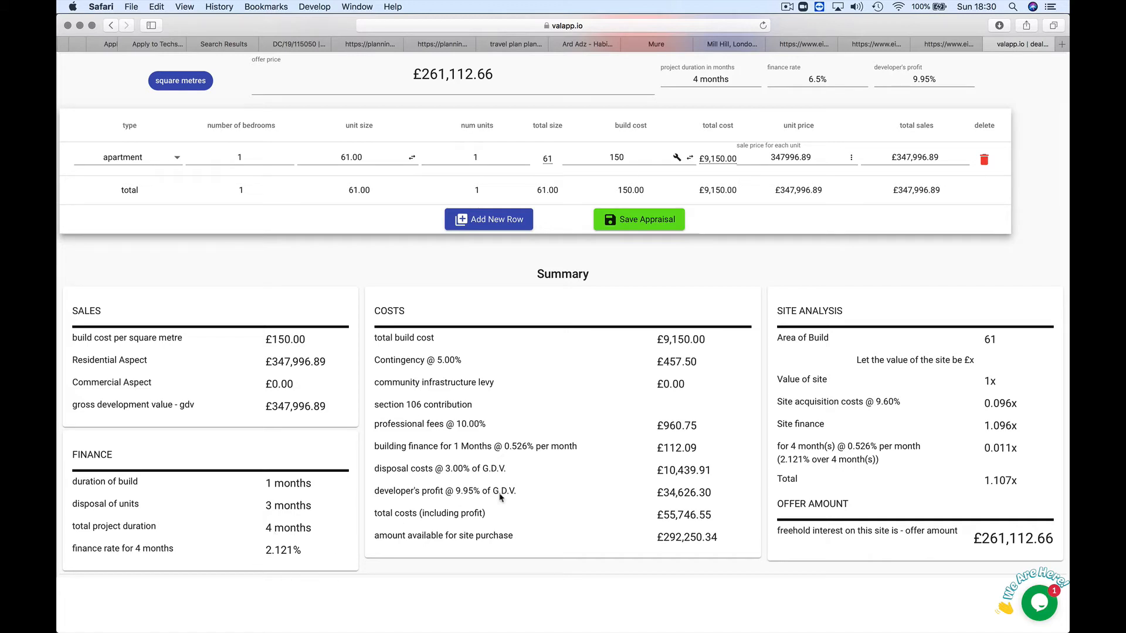
scroll(670, 428, "up", 1)
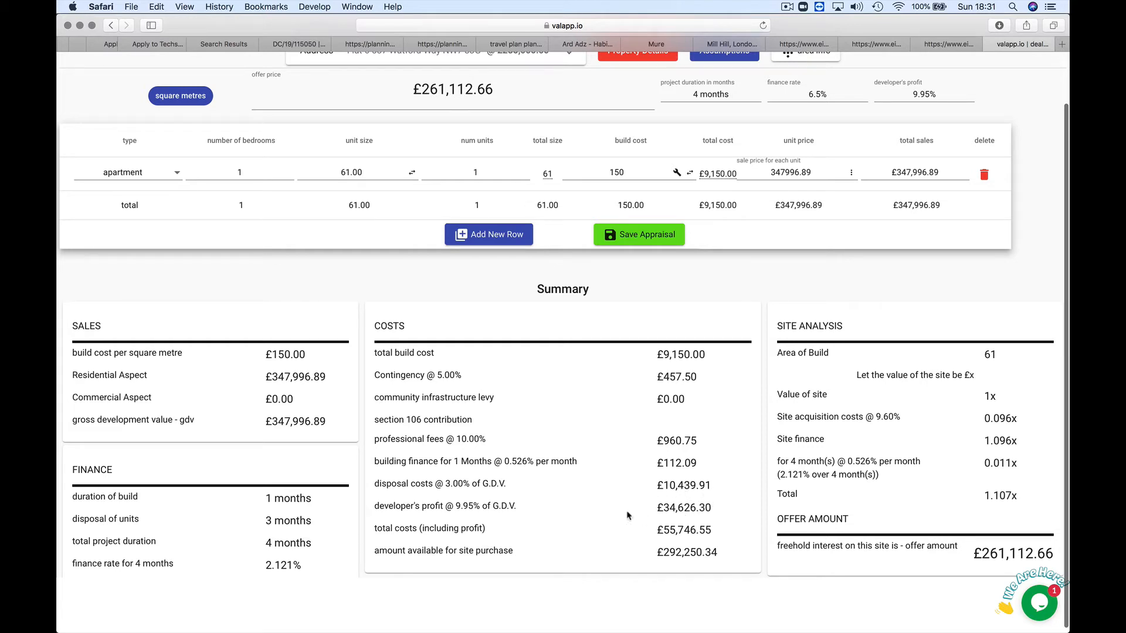
left_click_drag(673, 505, 658, 507)
Step: Check the apartment's 61.00 unit size and the recalculated £55,746.55 total costs including profit
left_click(692, 508)
scroll(938, 504, "up", 1)
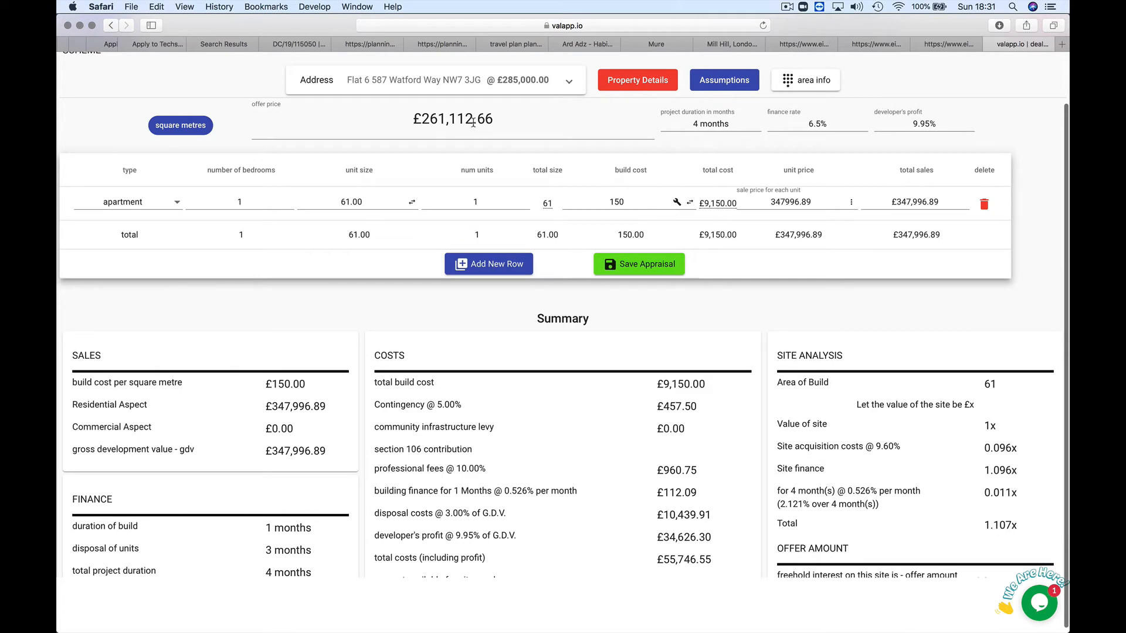
scroll(599, 405, "down", 2)
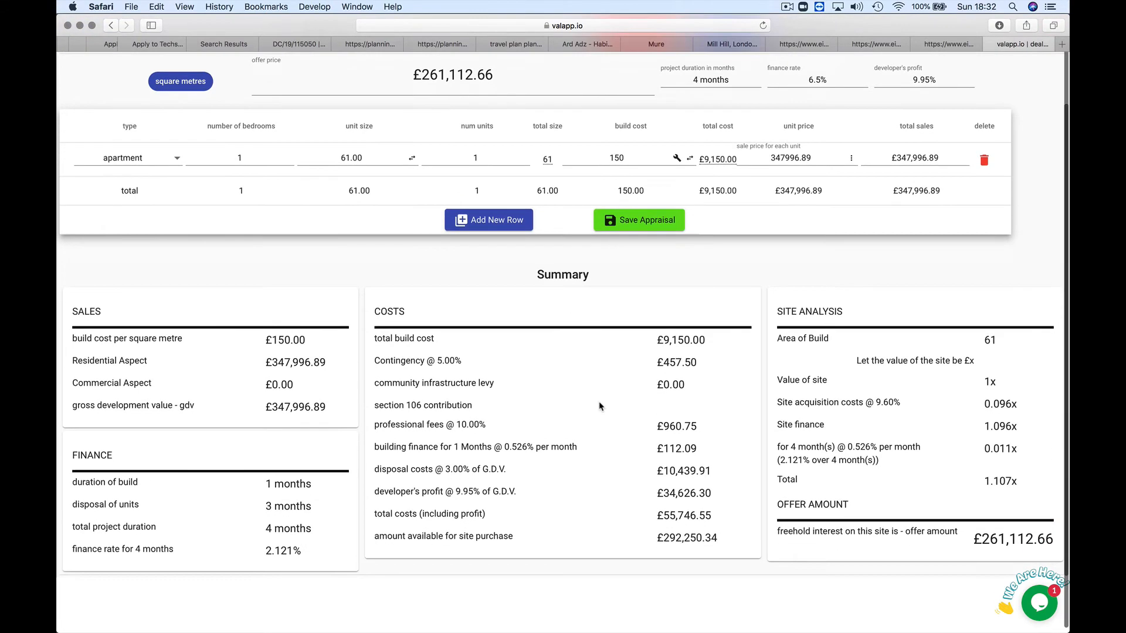
scroll(600, 406, "up", 2)
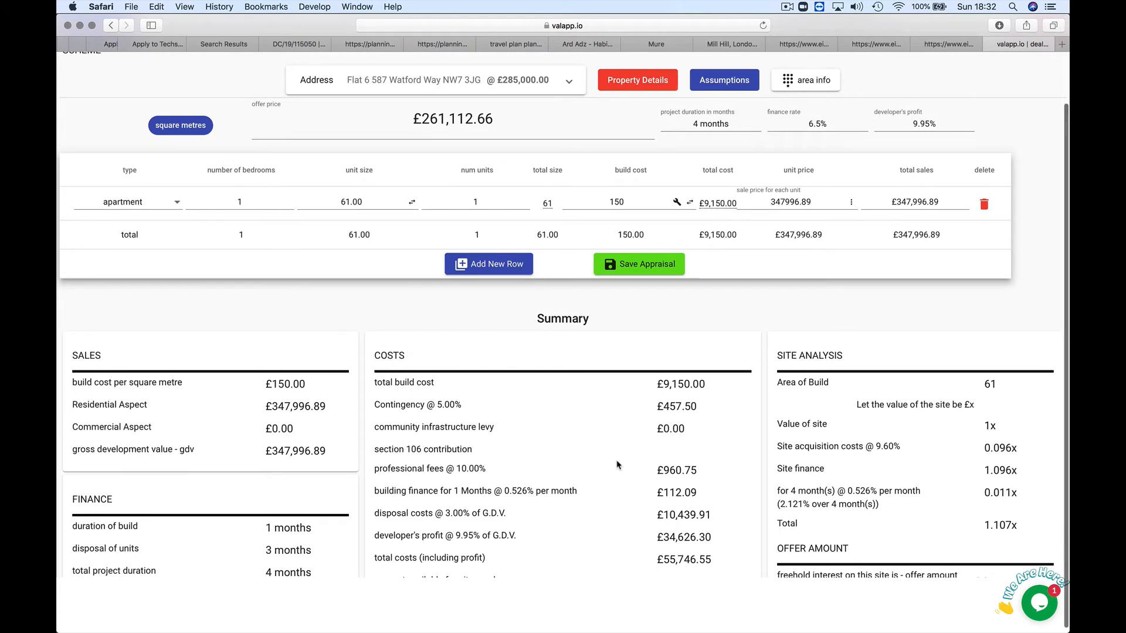
Step: Save template1 and return to Current Appraisals, showing its £261,112.66 offer beside Buy to Let
left_click(630, 271)
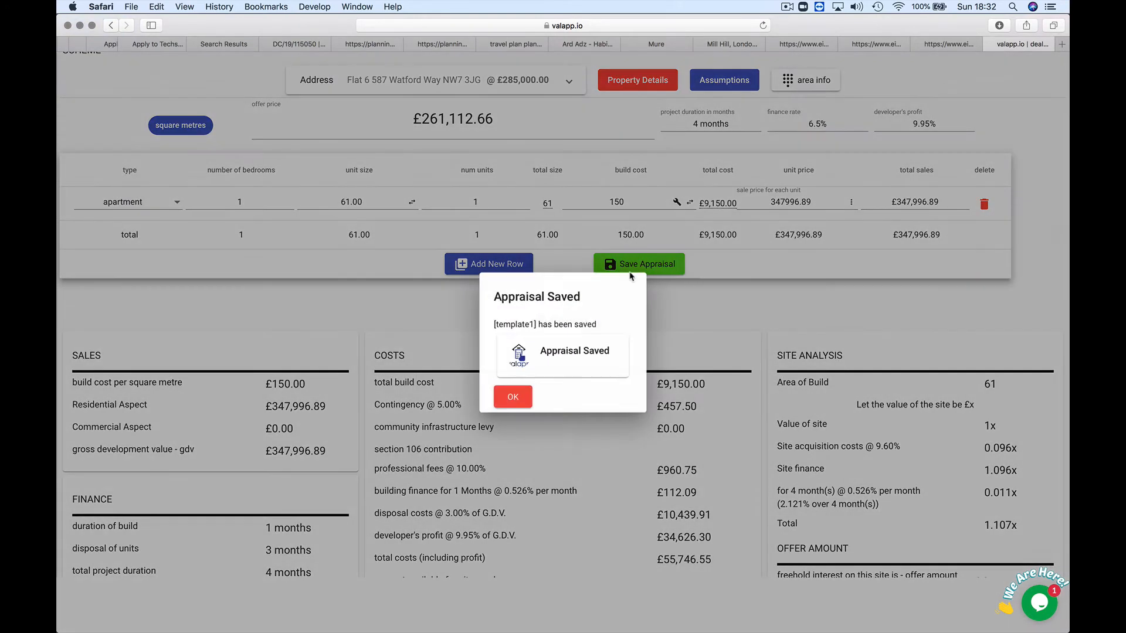
left_click(522, 404)
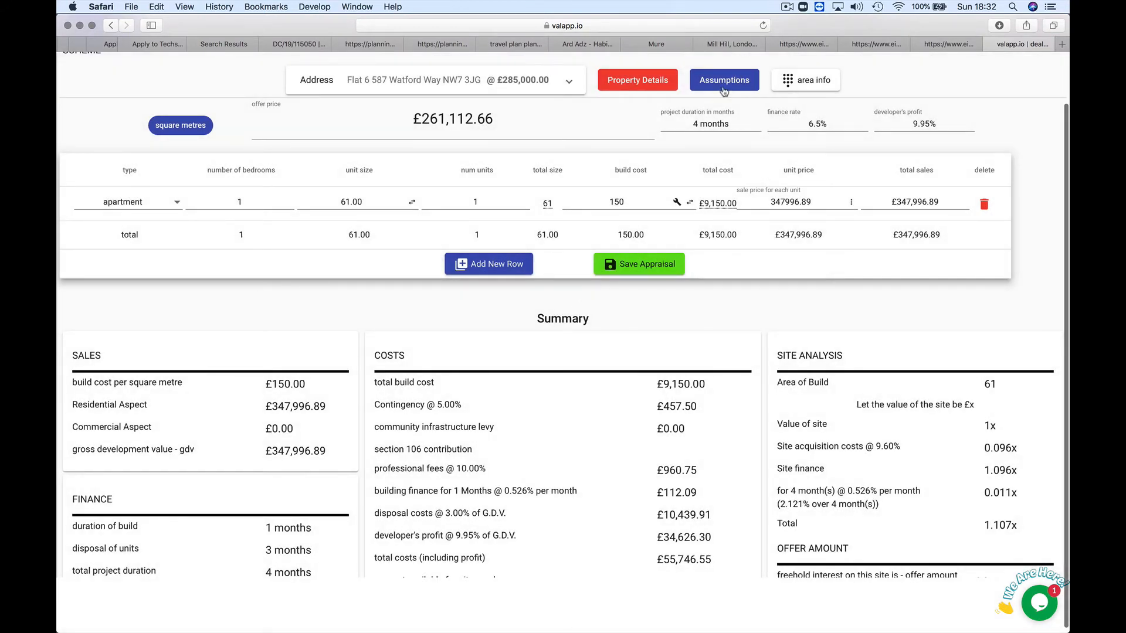
left_click(724, 91)
left_click(641, 306)
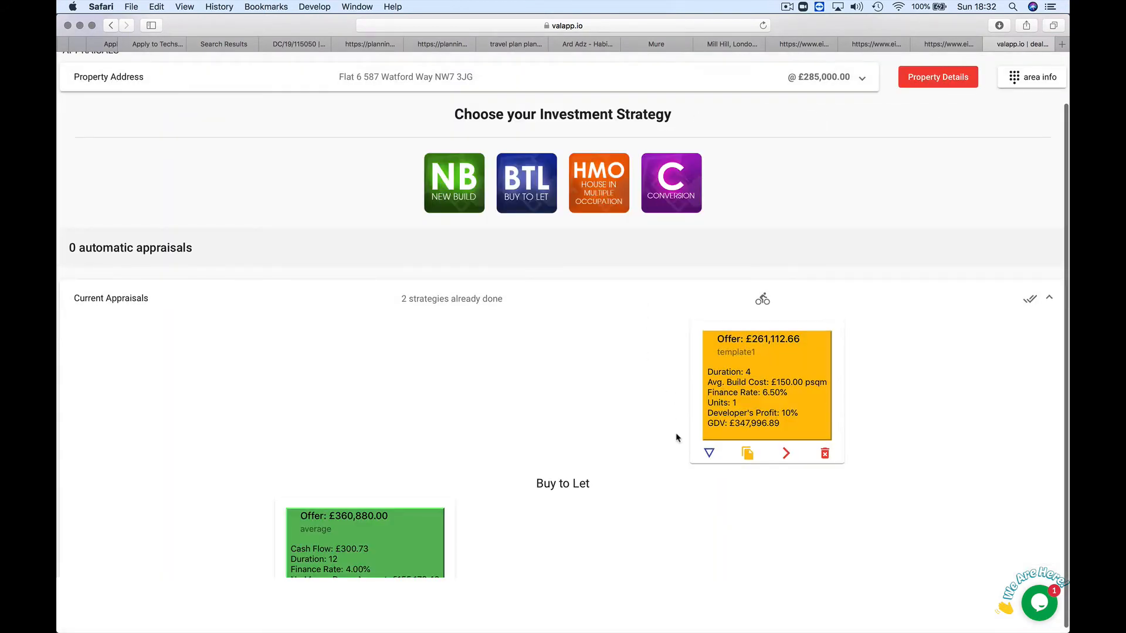
scroll(677, 437, "down", 1)
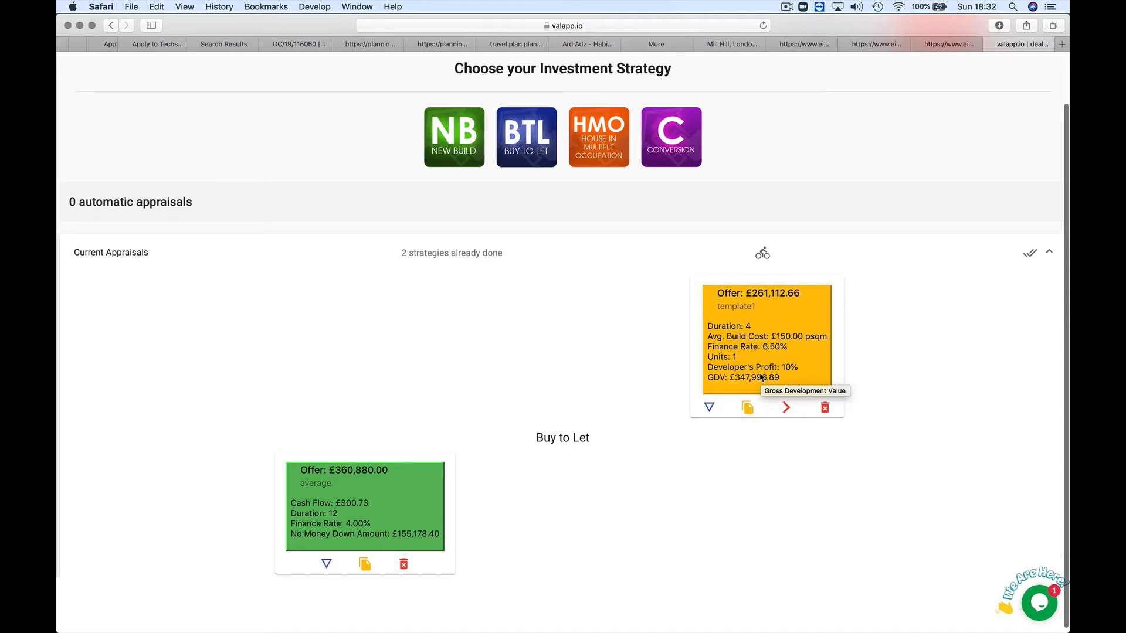
scroll(354, 476, "down", 1)
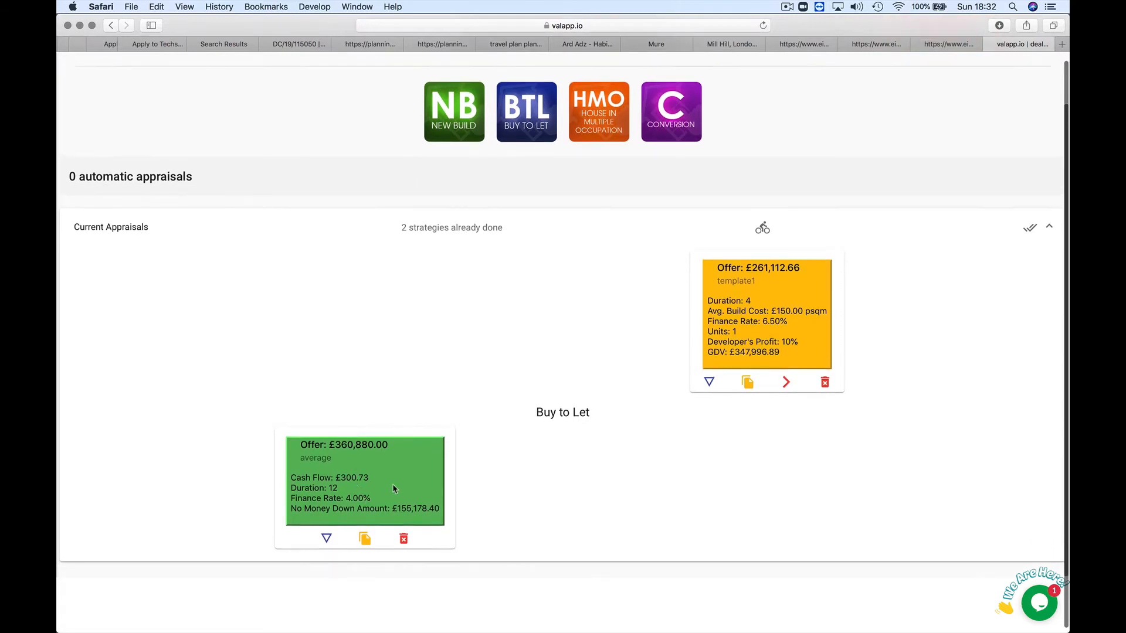
Step: Open the Buy to Let 'average' appraisal and review its £360,880.00 offer and £115,481.60 money in
left_click(326, 538)
scroll(476, 499, "down", 8)
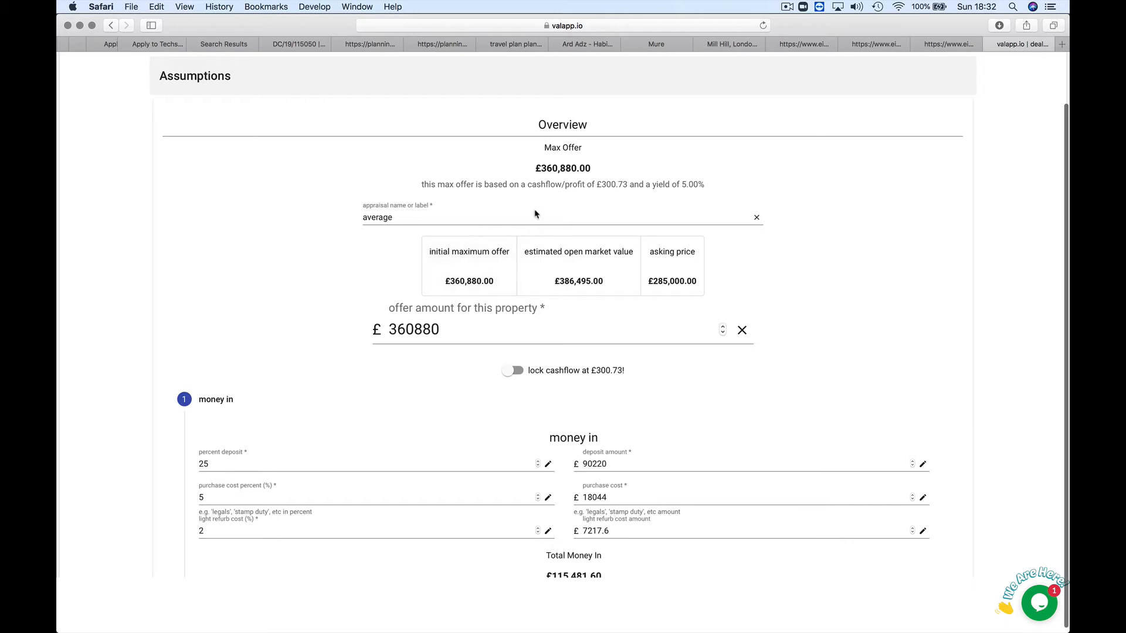
double_click(607, 185)
scroll(427, 380, "down", 1)
scroll(427, 381, "down", 3)
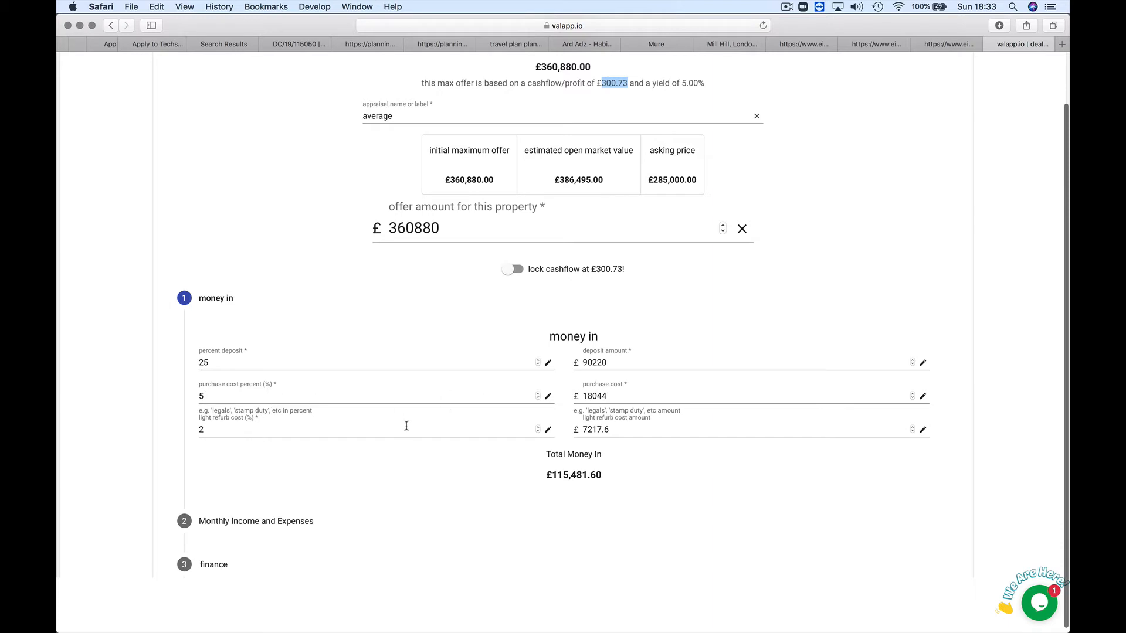
scroll(414, 444, "down", 2)
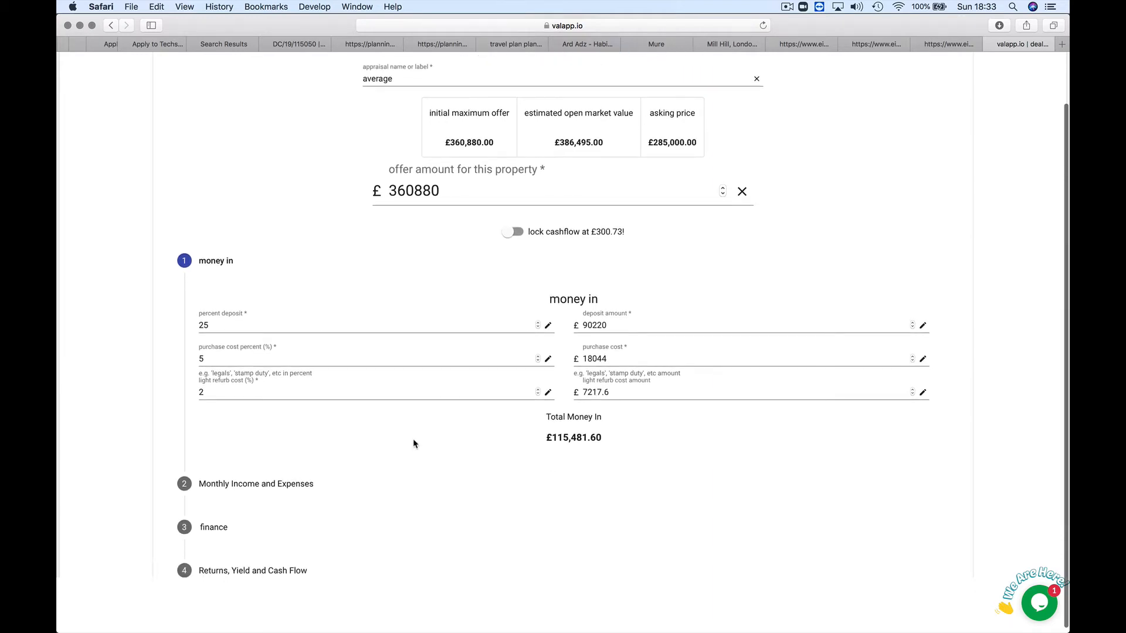
scroll(414, 444, "down", 1)
scroll(414, 444, "down", 2)
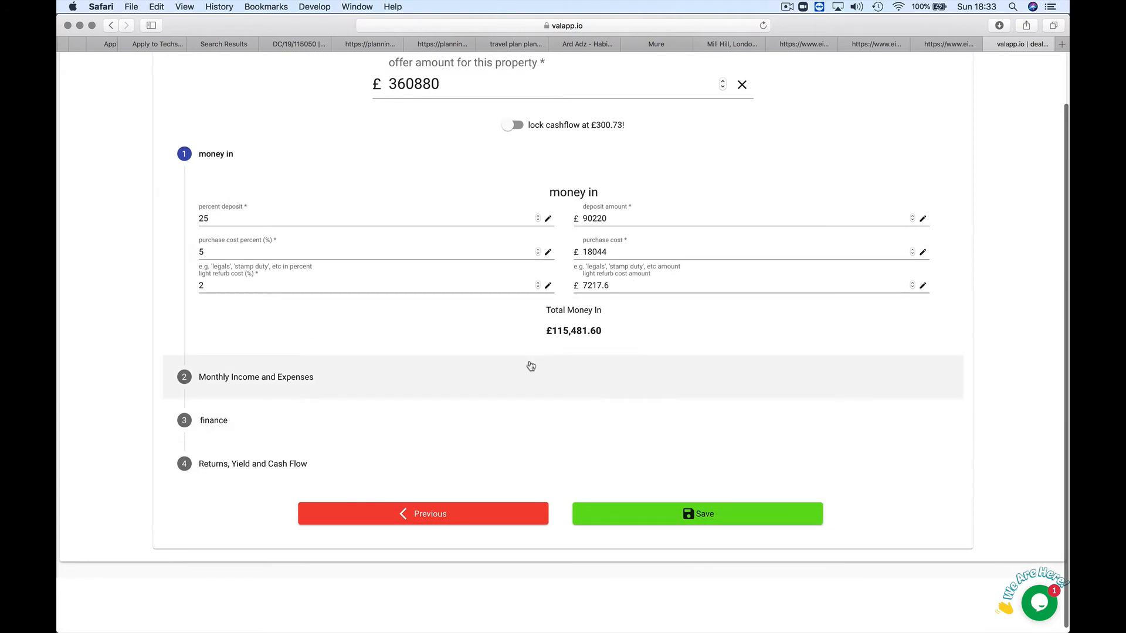
Step: Step through income, finance and returns to see £300.73 monthly cashflow, 3.125% return and 5% yield
left_click(322, 386)
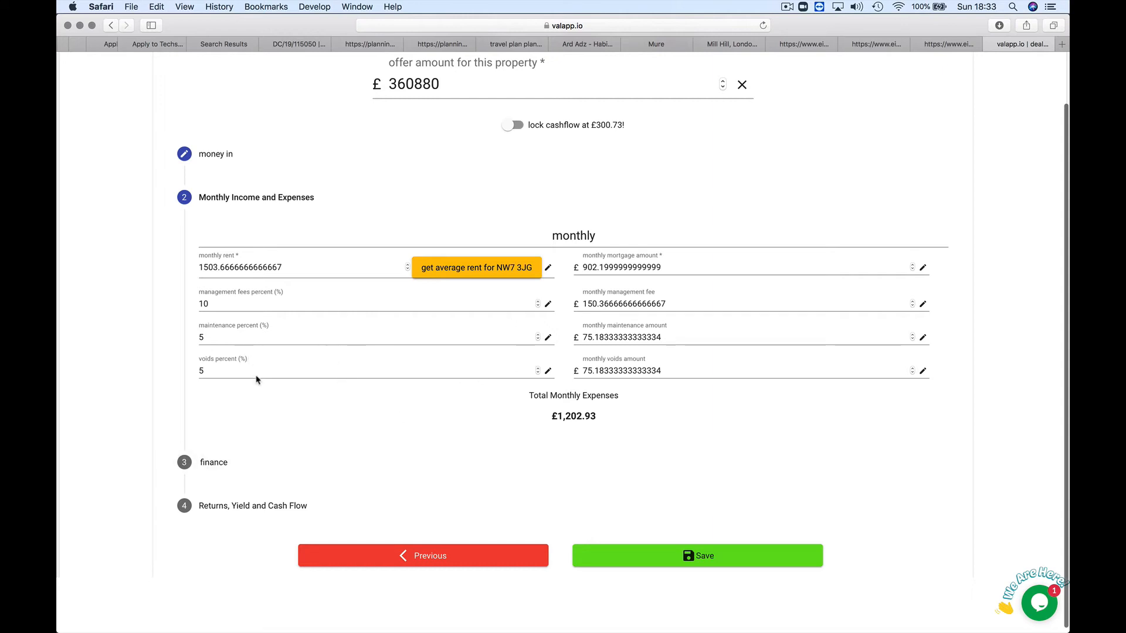
left_click(313, 479)
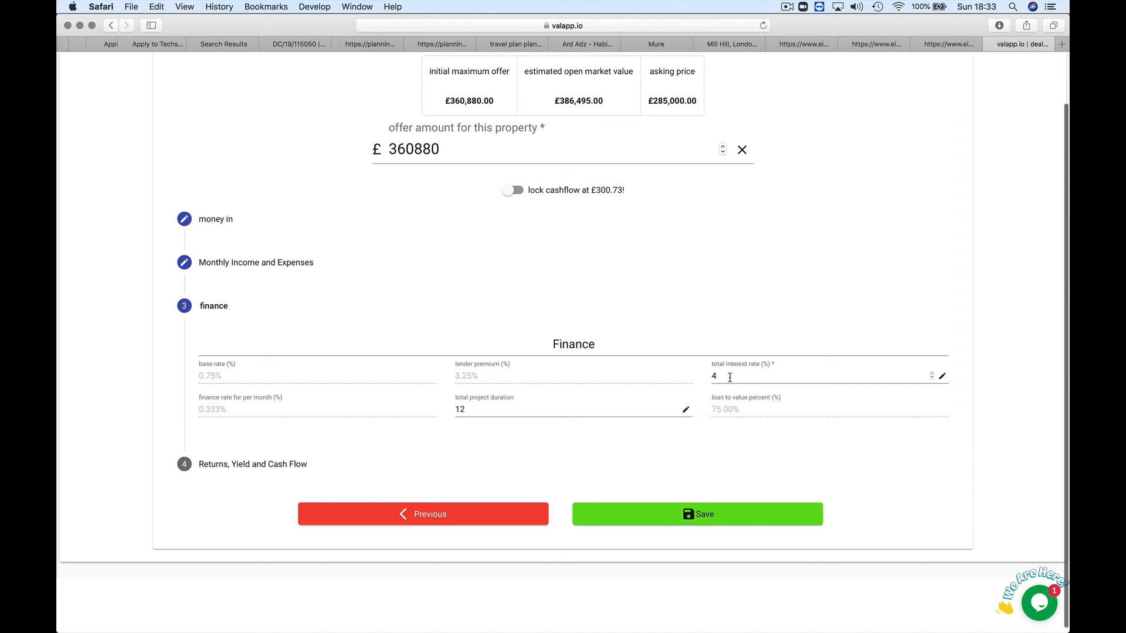
left_click(299, 473)
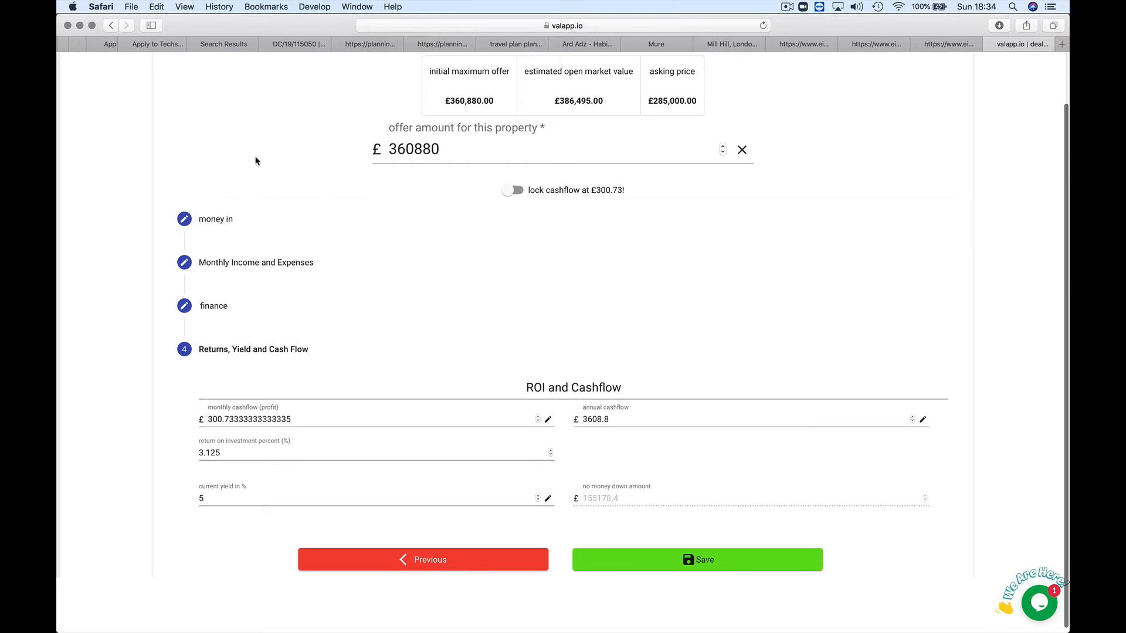
Step: Try a 10% return on investment instead of 3.125%
scroll(256, 161, "up", 10)
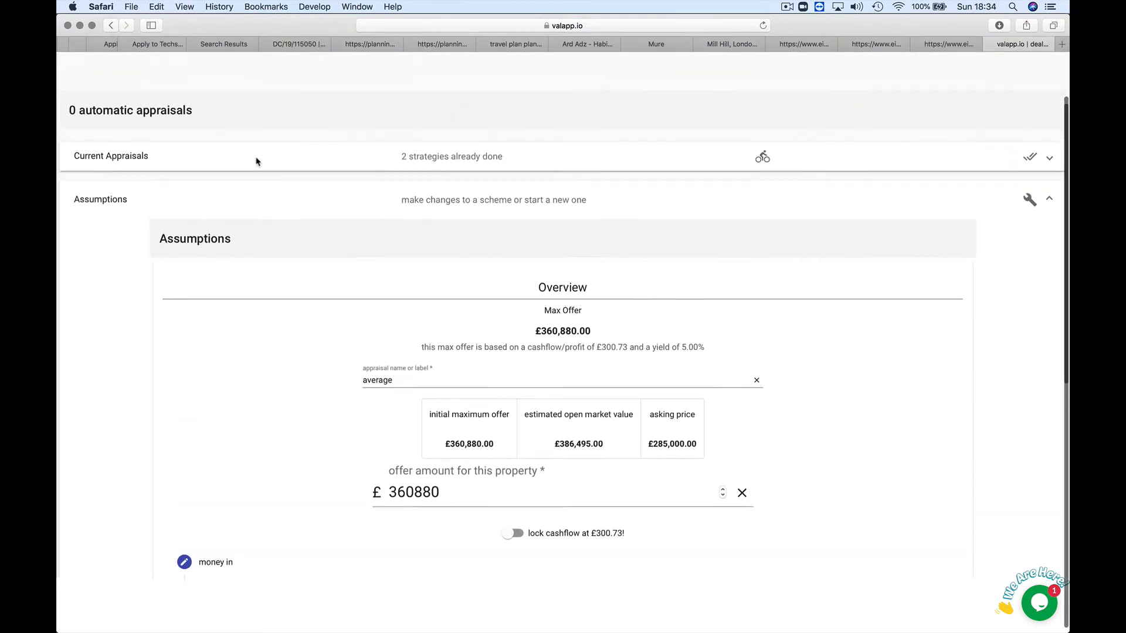
scroll(256, 161, "up", 2)
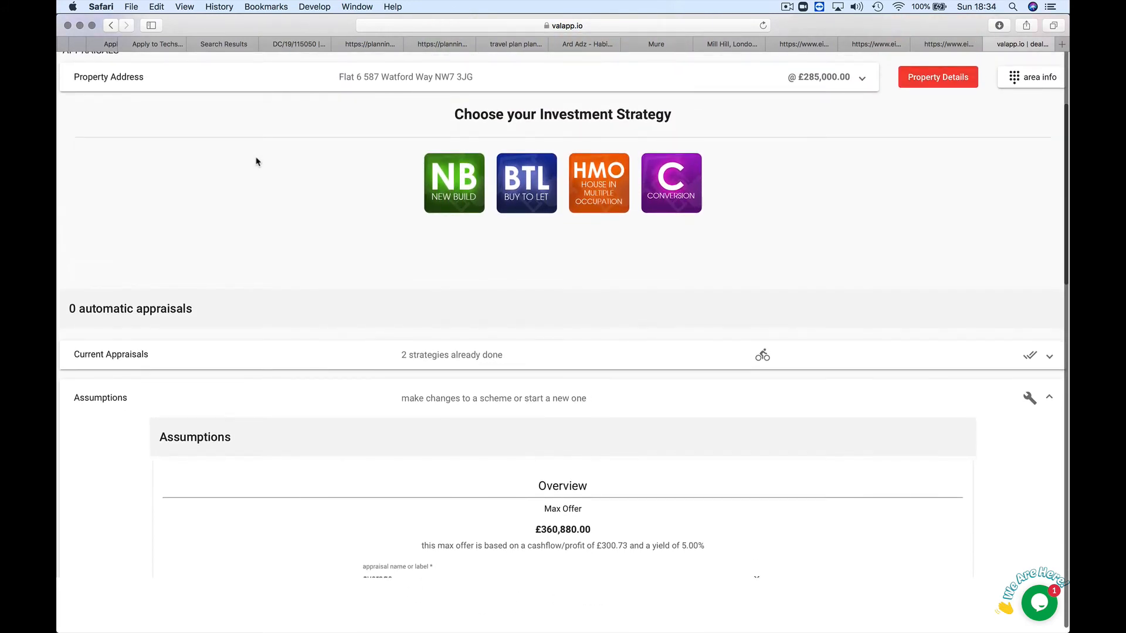
scroll(256, 162, "down", 9)
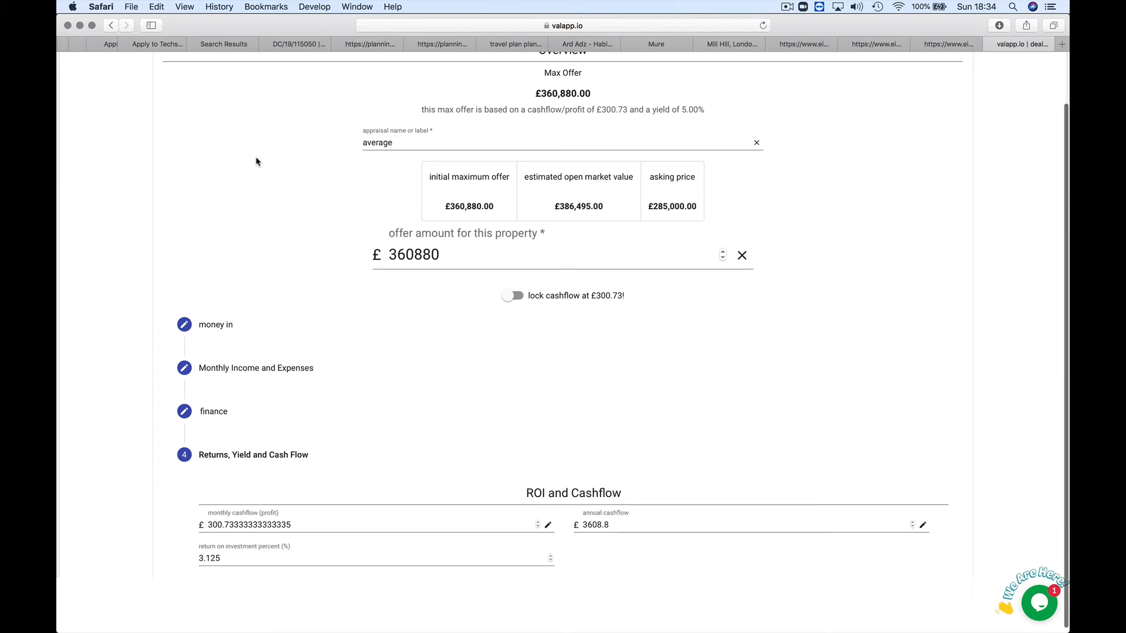
scroll(255, 161, "down", 1)
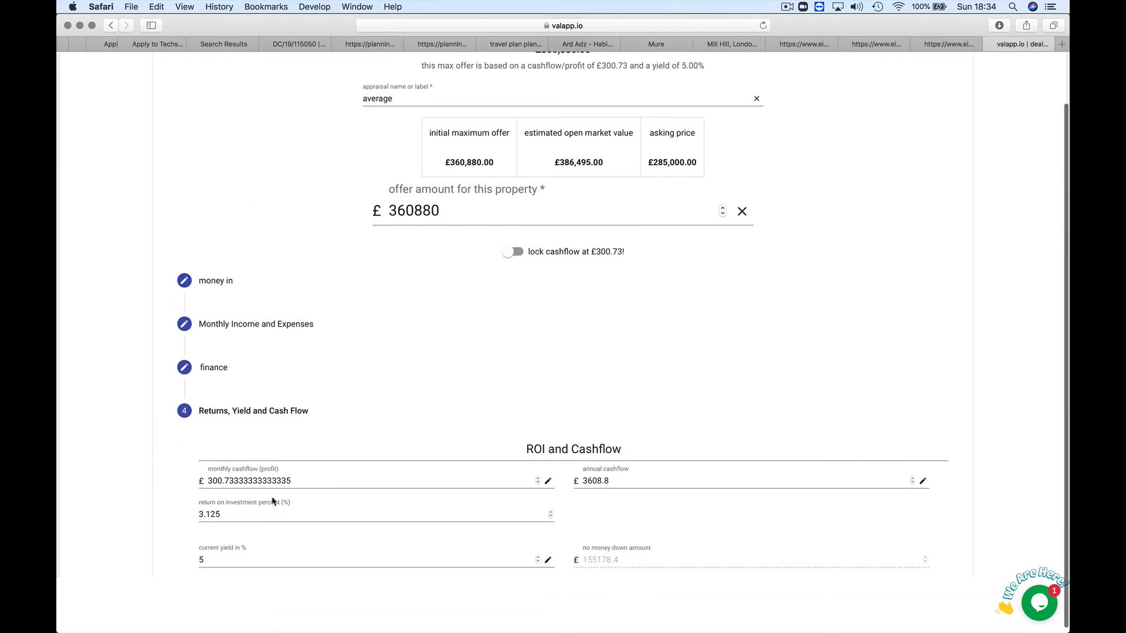
left_click(267, 511)
key("BackSpace")
key("BackSpace")
key("BackSpace")
key("BackSpace")
key("BackSpace")
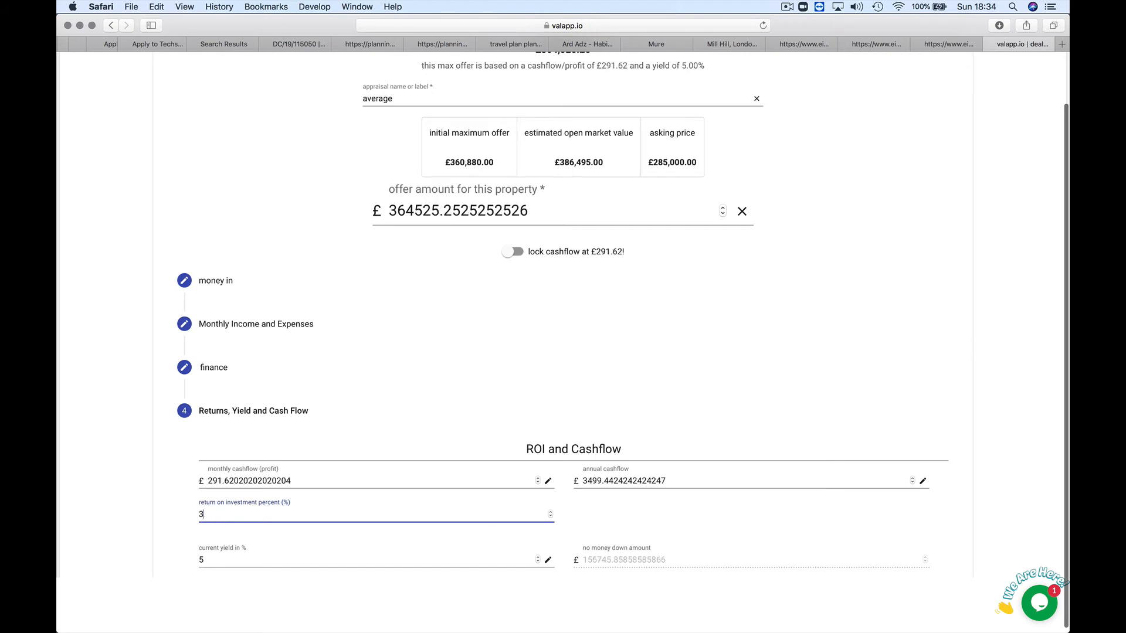
type("10")
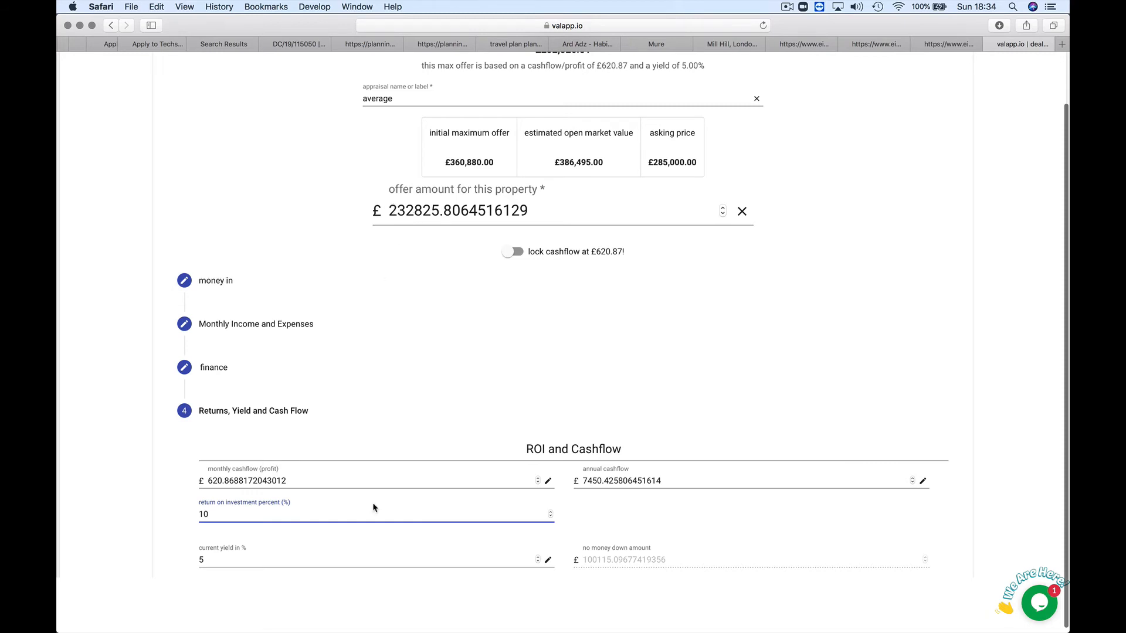
Step: Set return on investment to 20%, cutting the offer to £153,565.96 with £819.02 monthly cashflow
key("BackSpace")
key("BackSpace")
type("20")
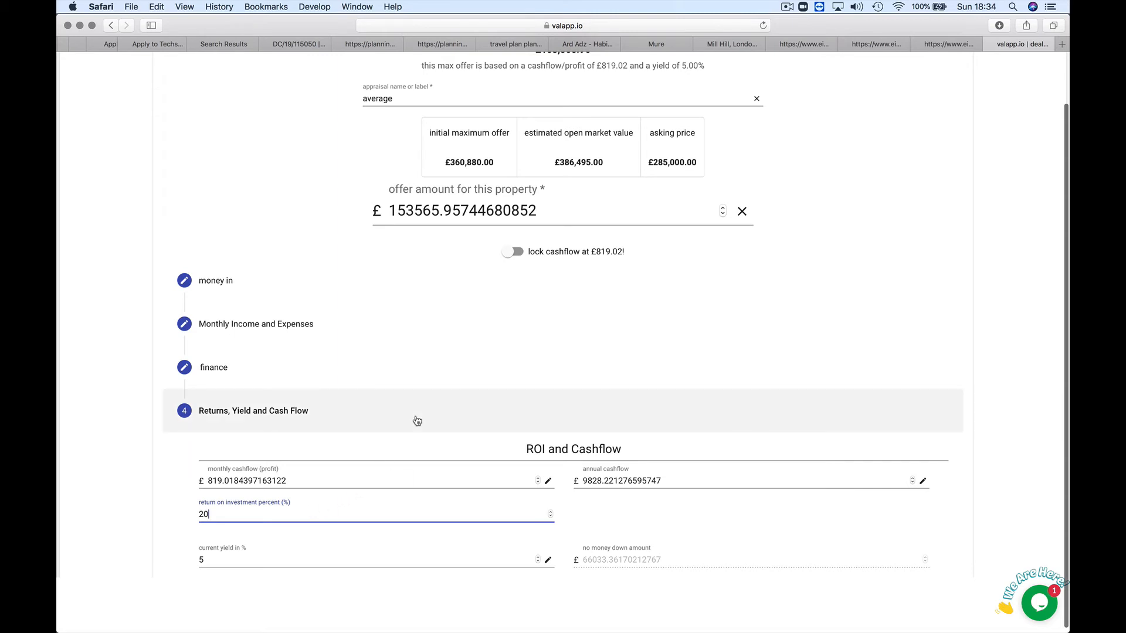
scroll(440, 513, "down", 3)
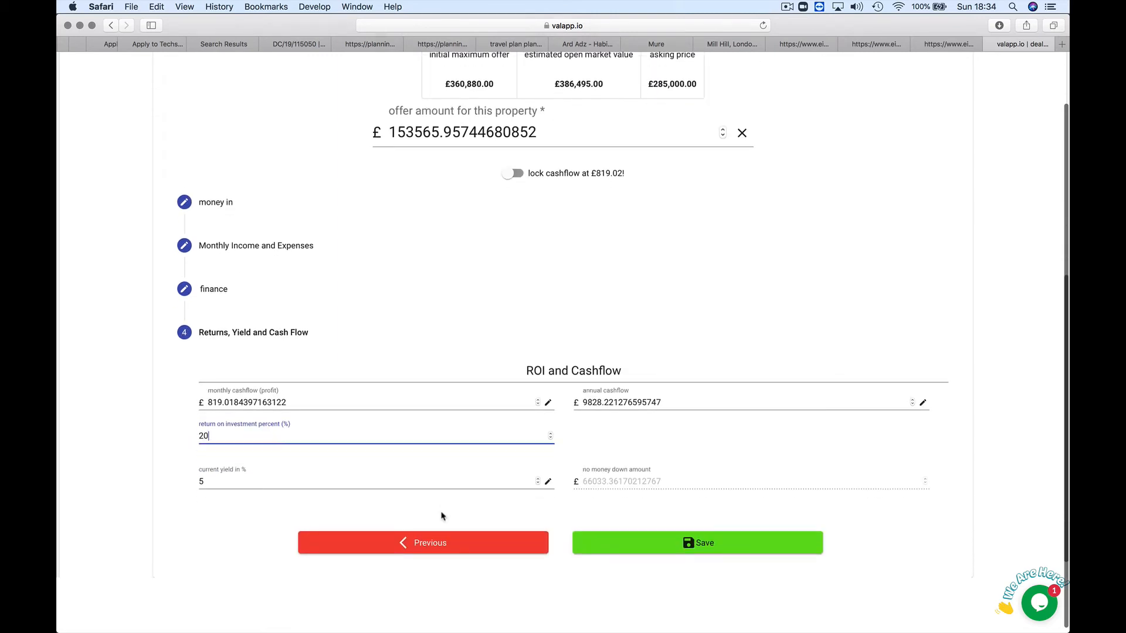
scroll(441, 516, "up", 10)
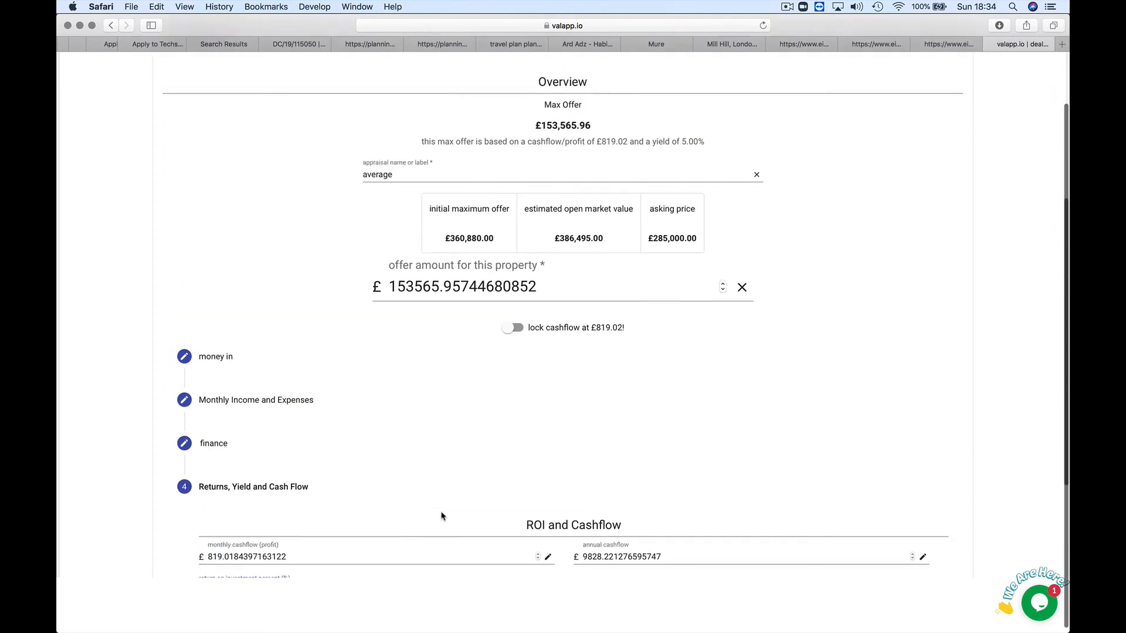
scroll(441, 516, "up", 1)
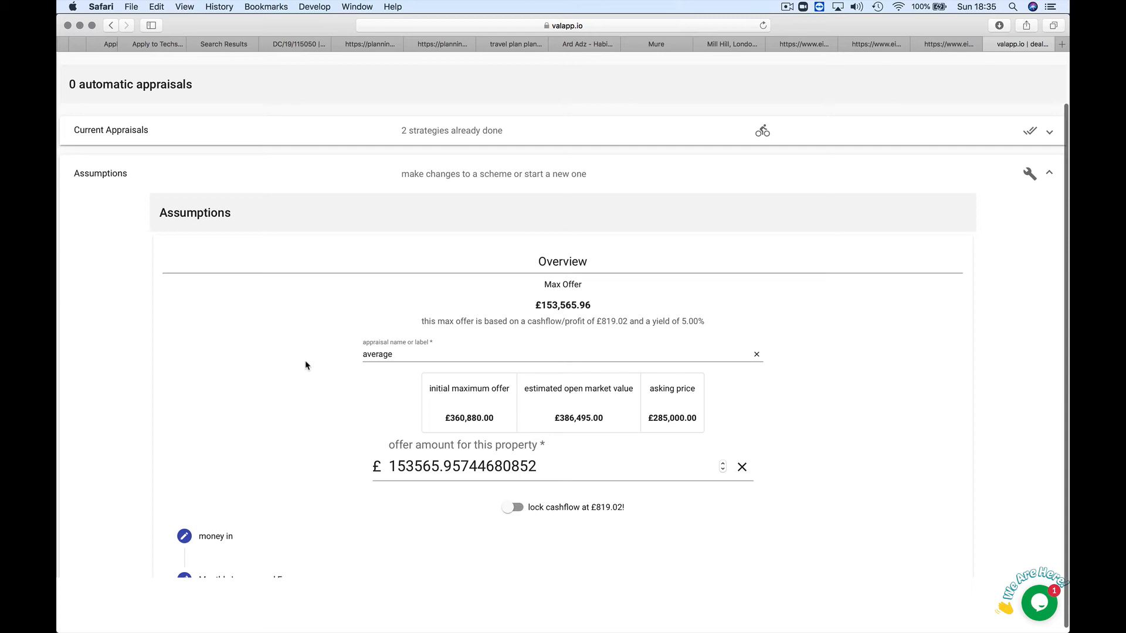
scroll(305, 366, "down", 12)
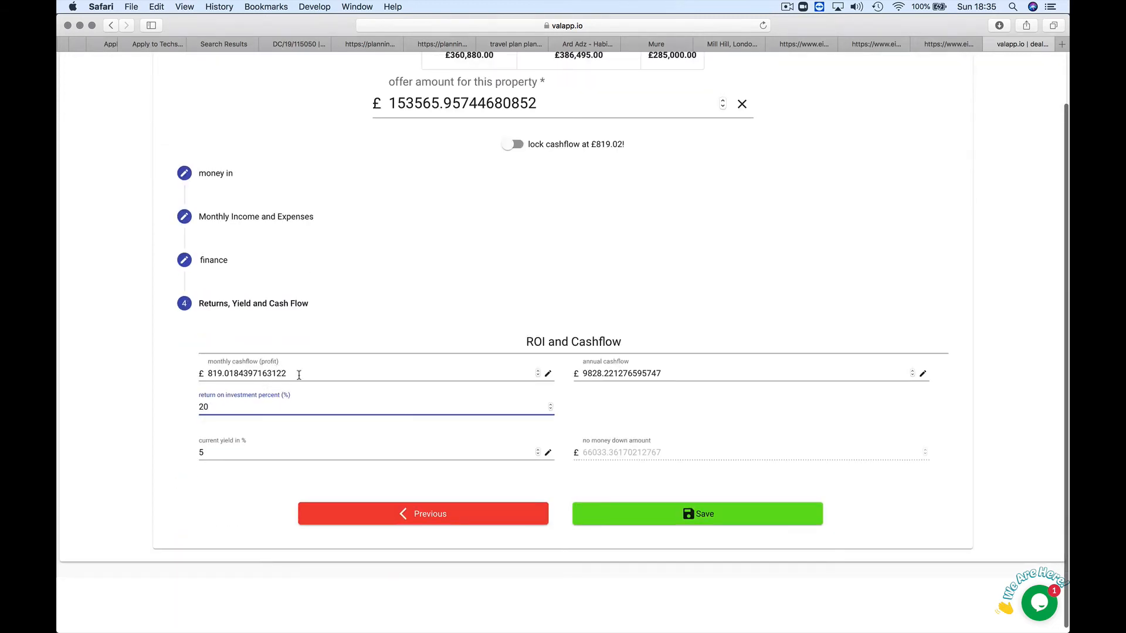
Step: Change monthly cashflow to £500, lifting the max offer to £281,173.33 at a 6.42% yield
left_click(297, 374)
key("BackSpace")
key("BackSpace")
key("BackSpace")
key("BackSpace")
key("BackSpace")
key("BackSpace")
key("BackSpace")
key("BackSpace")
key("BackSpace")
key("BackSpace")
key("BackSpace")
key("BackSpace")
key("BackSpace")
key("BackSpace")
key("BackSpace")
key("BackSpace")
key("BackSpace")
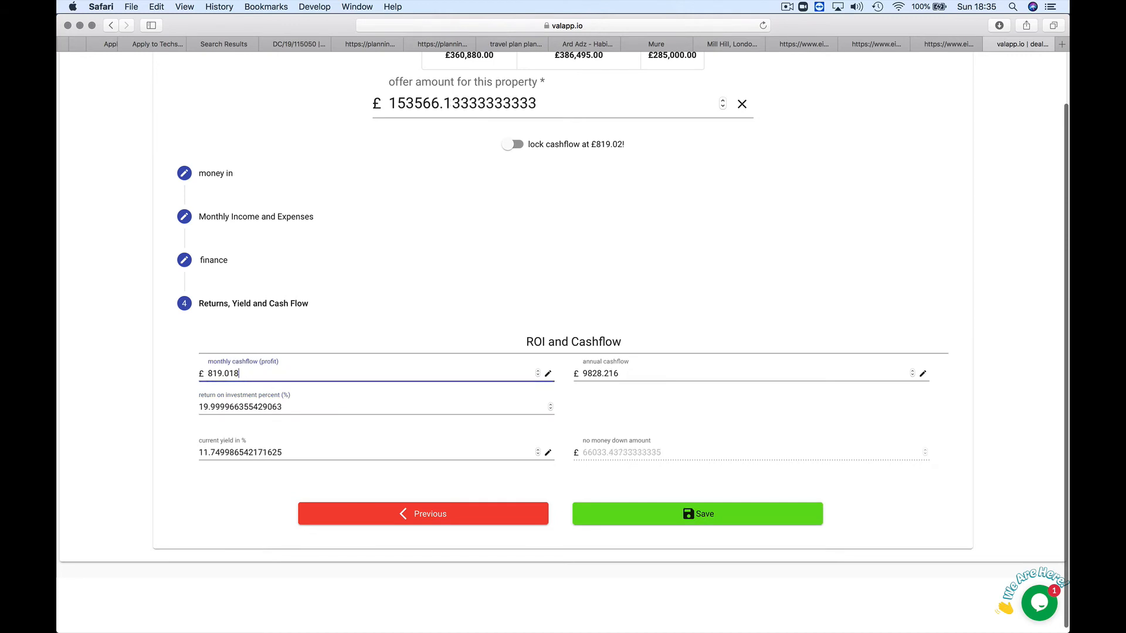
type("500")
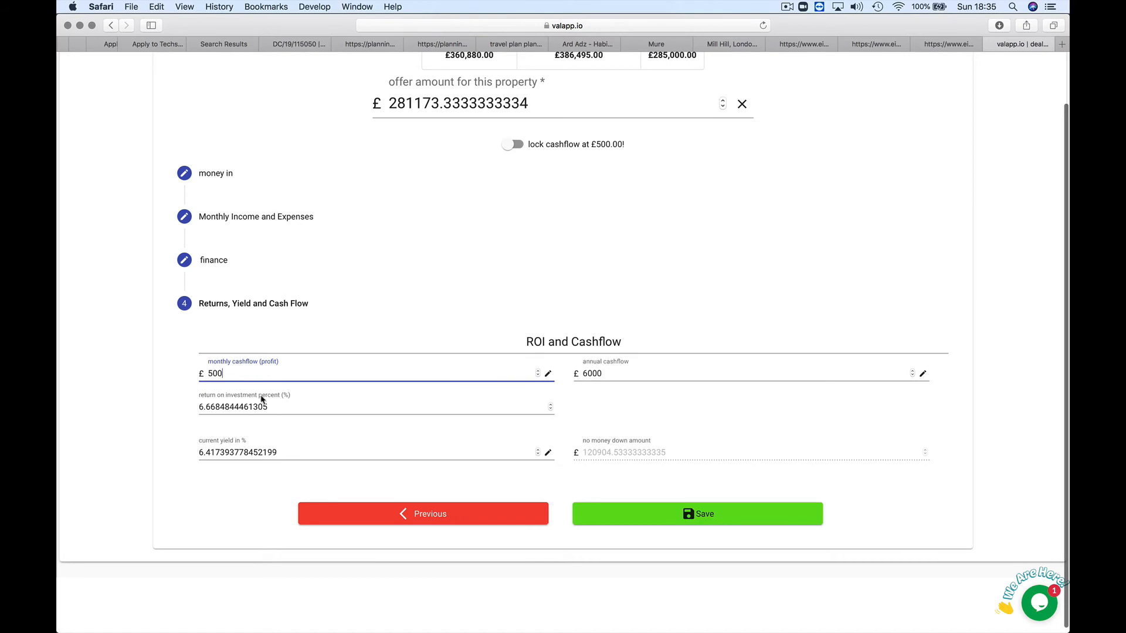
left_click(254, 127)
scroll(253, 126, "up", 5)
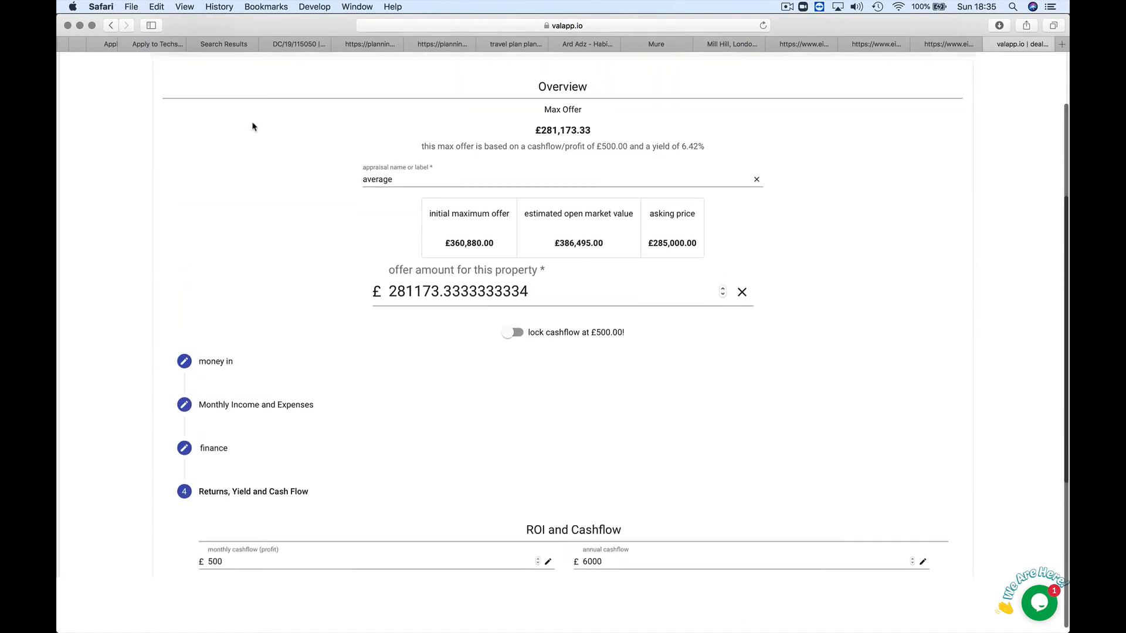
scroll(262, 183, "up", 5)
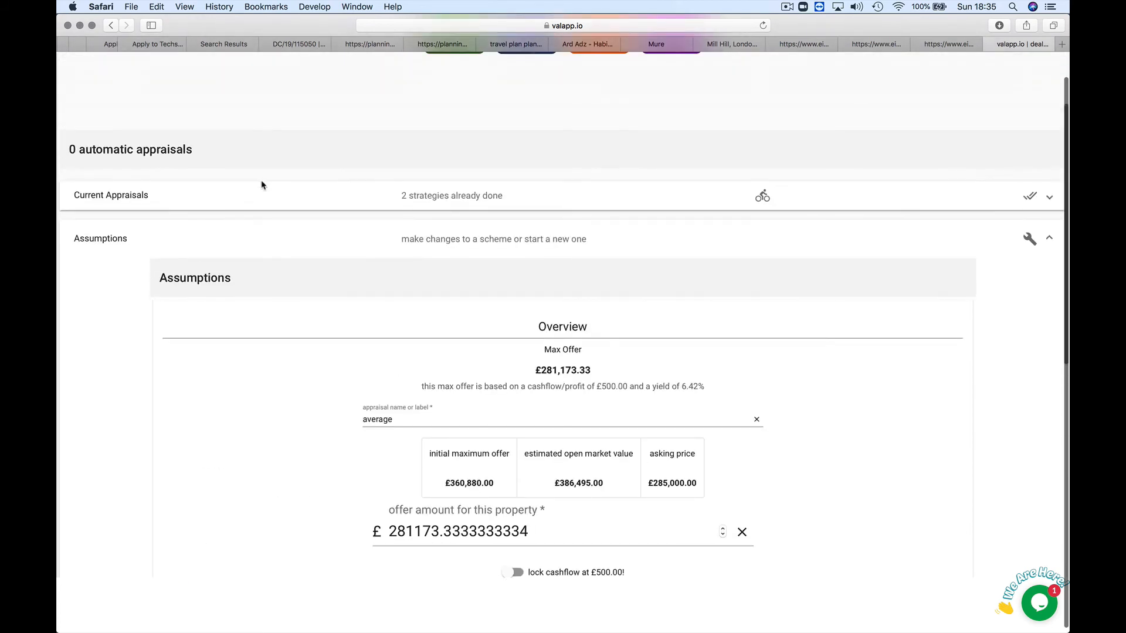
Step: Save the Buy to Let 'average' appraisal at £281,173.33 and confirm the saved notice
scroll(262, 185, "up", 3)
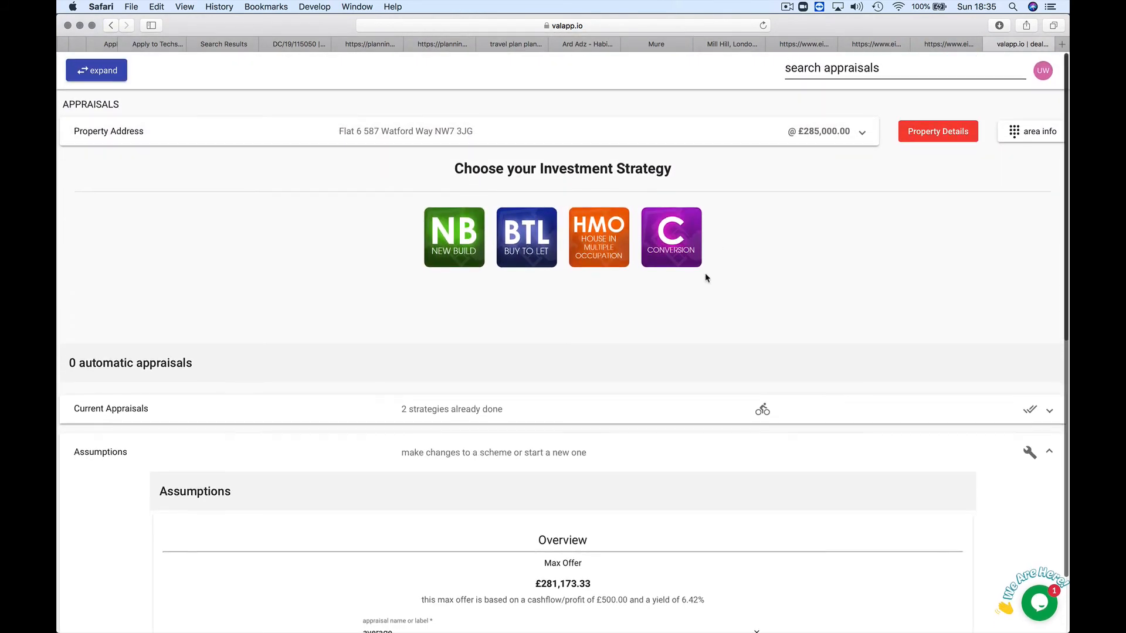
scroll(705, 277, "down", 7)
scroll(706, 277, "down", 3)
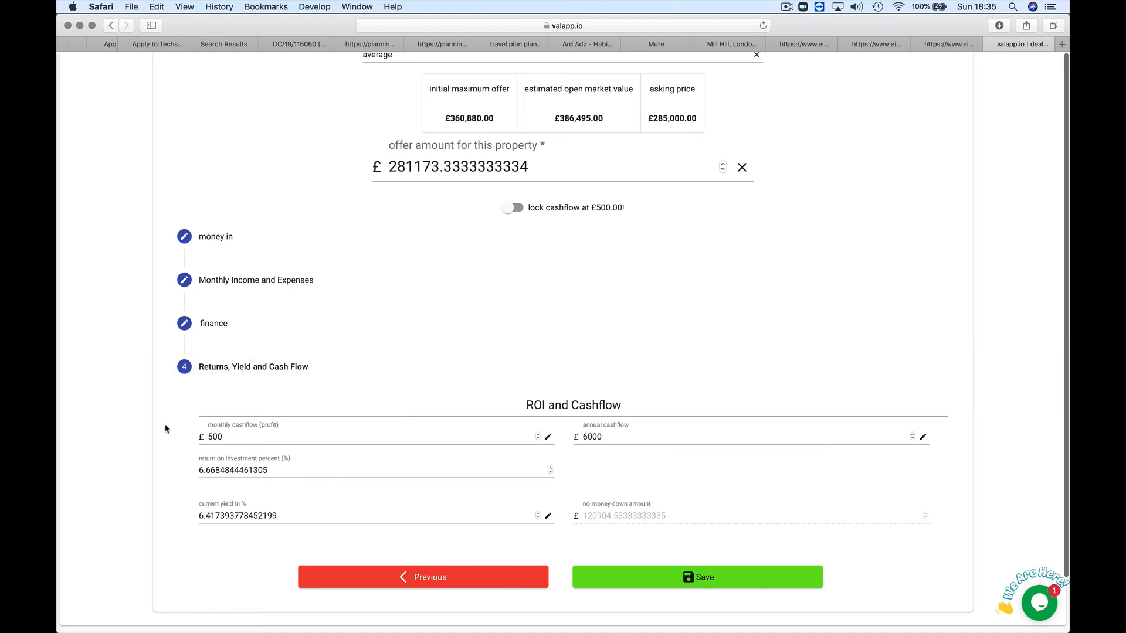
left_click(703, 583)
left_click(524, 397)
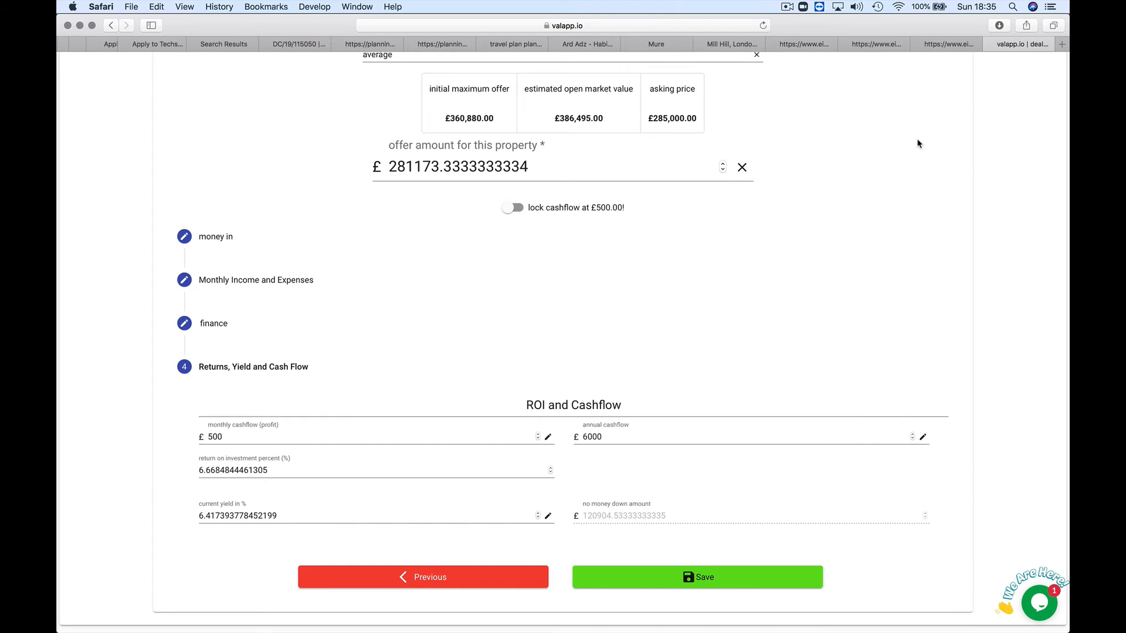
Step: Scroll back up the appraisal and open a new browser tab
scroll(1015, 171, "up", 15)
scroll(1015, 171, "down", 1)
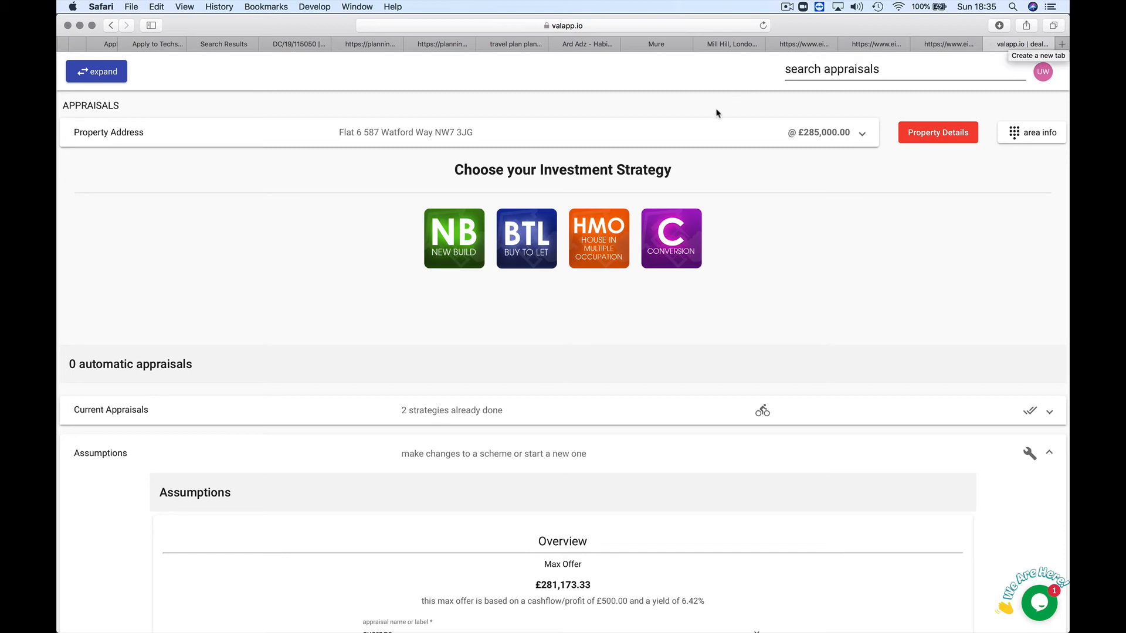
left_click(1062, 44)
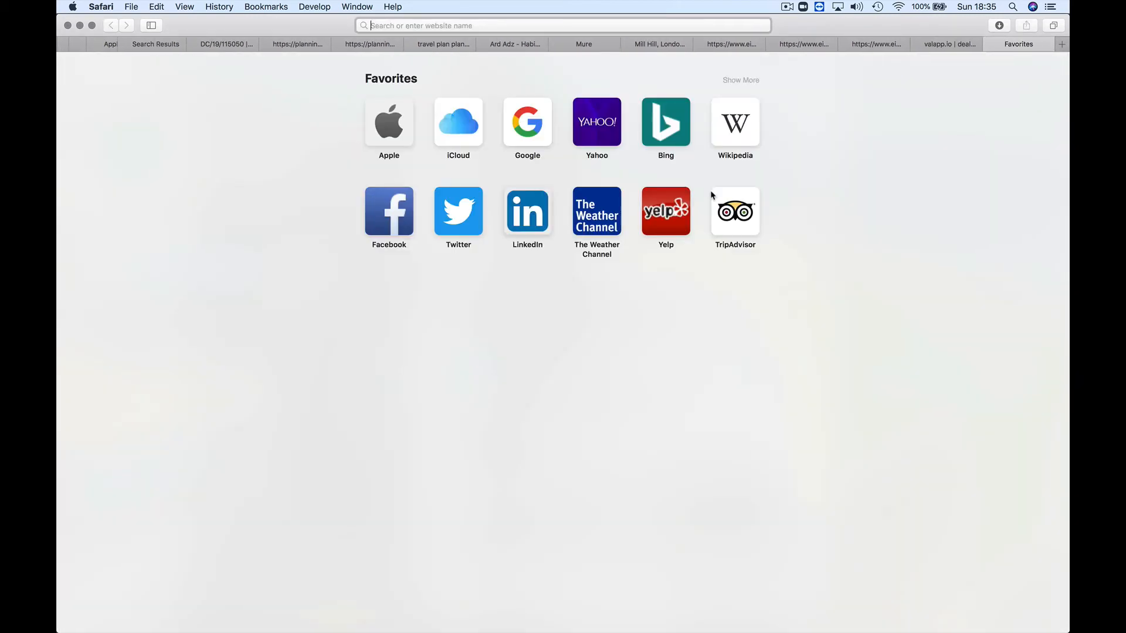
Step: Go to the EPC register and search certificates by the property's postcode
type("epc")
key("Return")
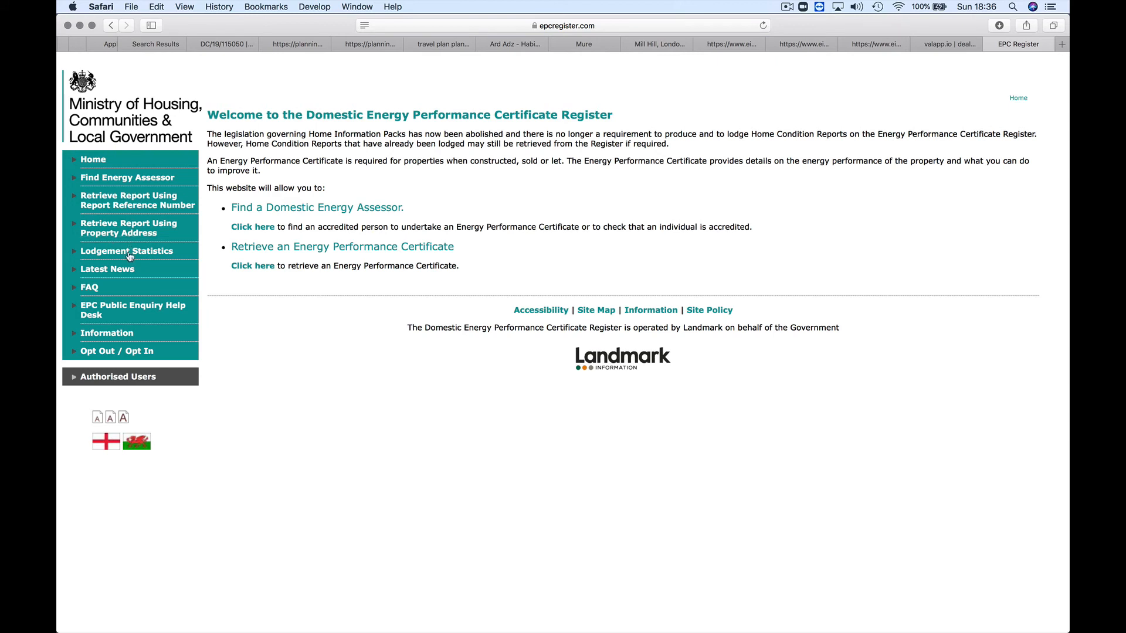
left_click(131, 231)
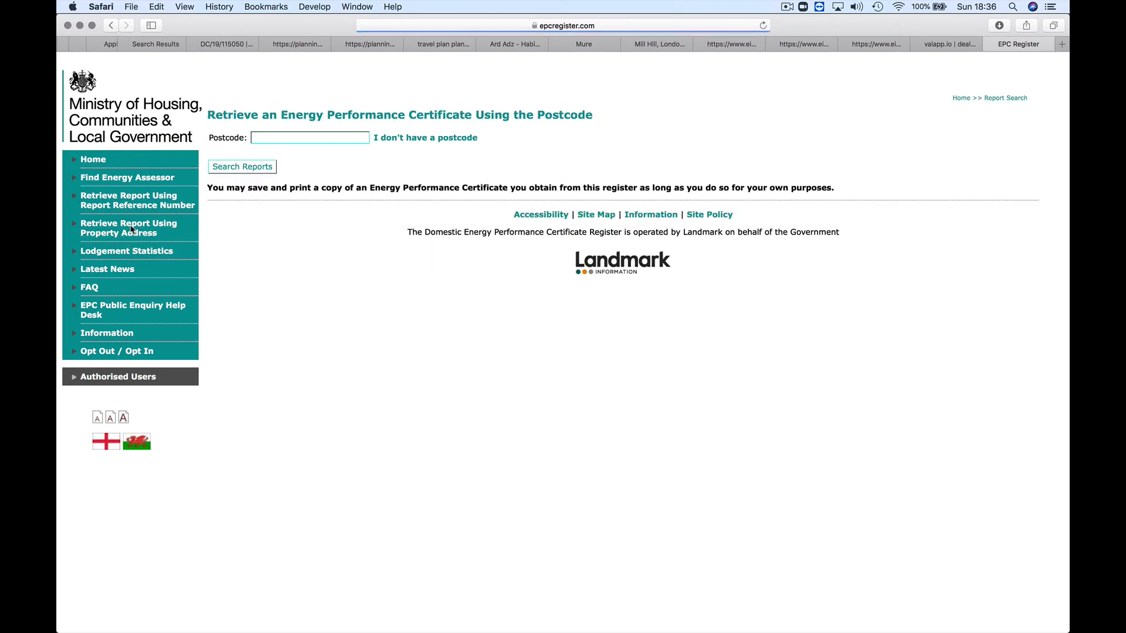
left_click(278, 139)
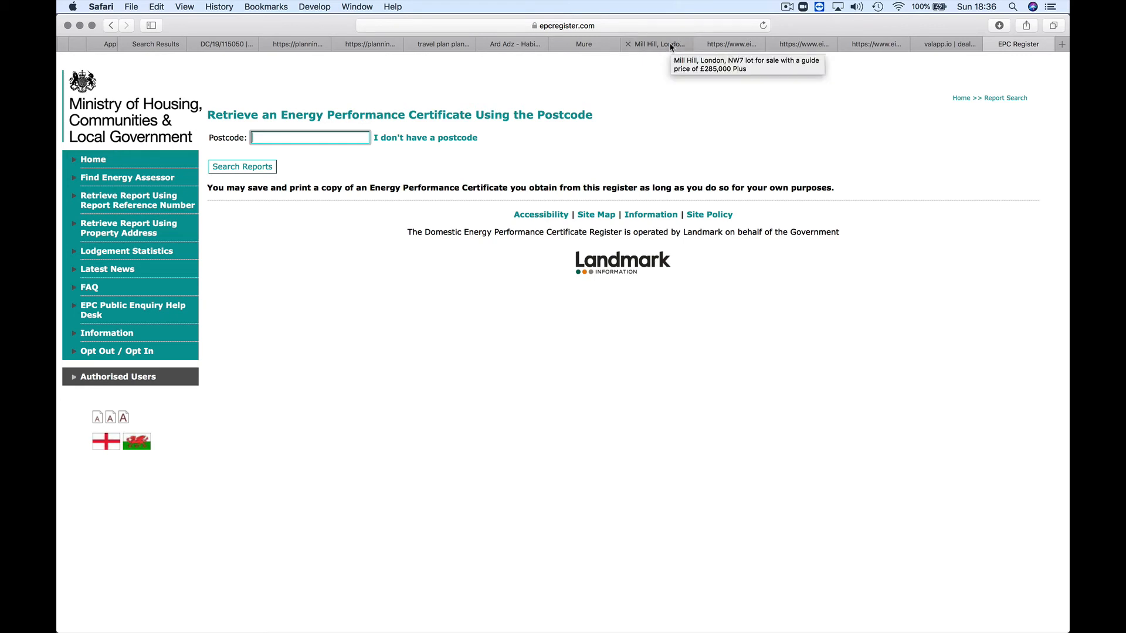
left_click(937, 44)
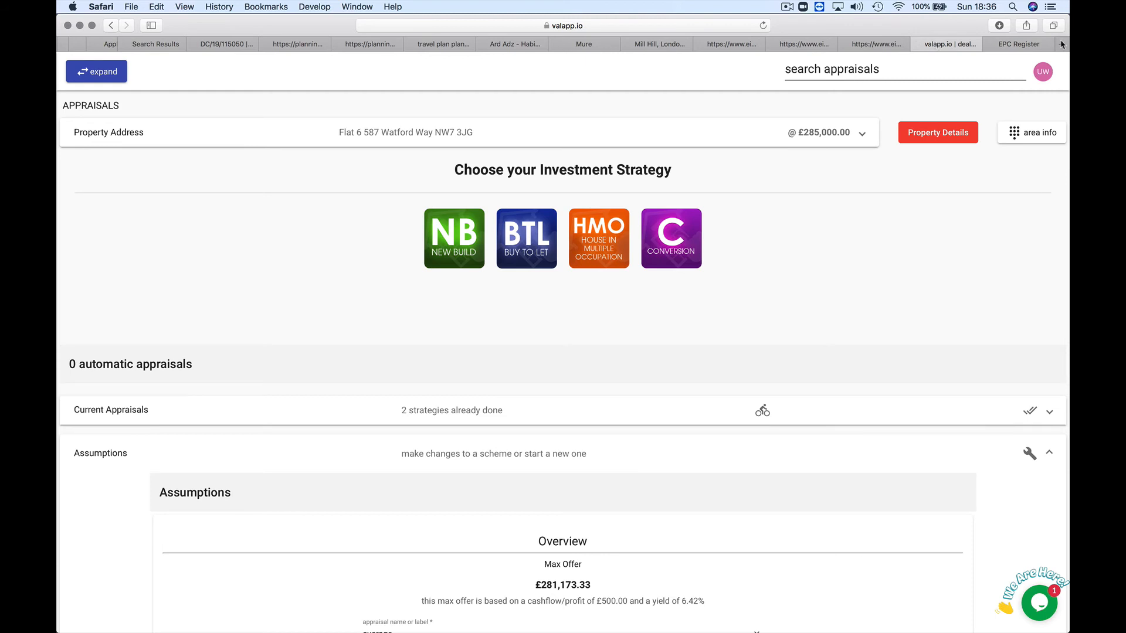
left_click(1023, 45)
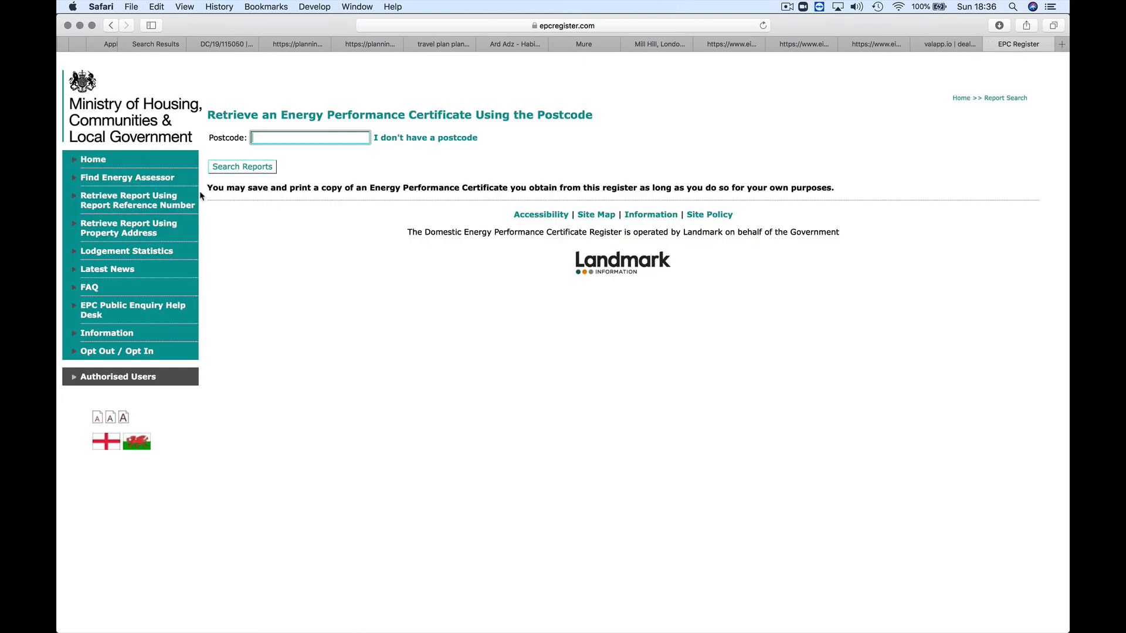
type("nw7 3jg")
left_click(265, 168)
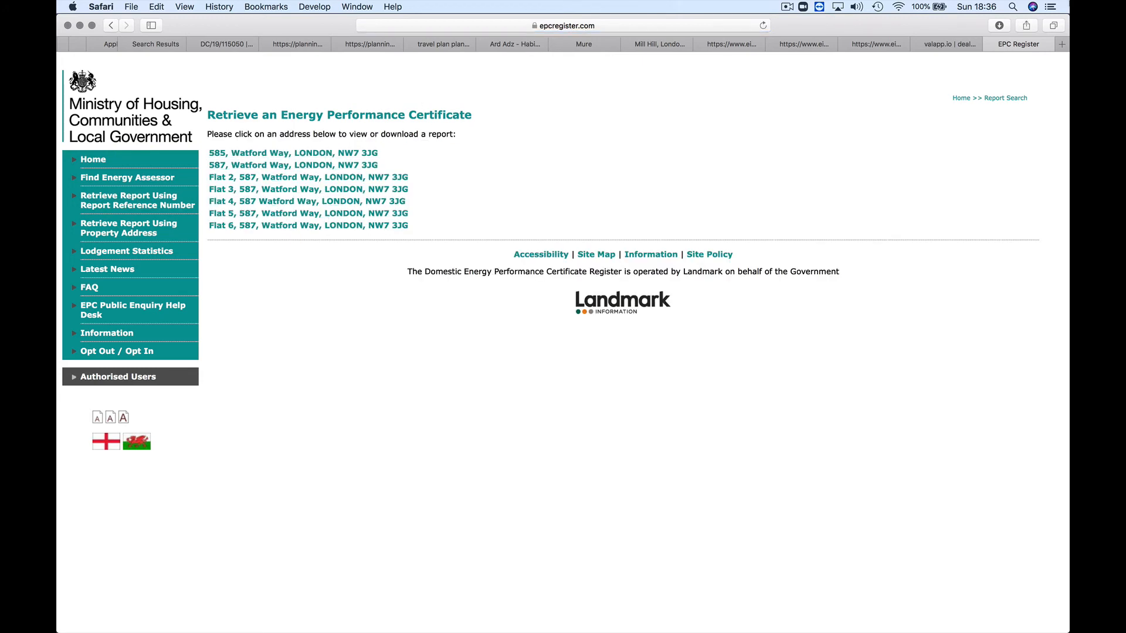
left_click(971, 45)
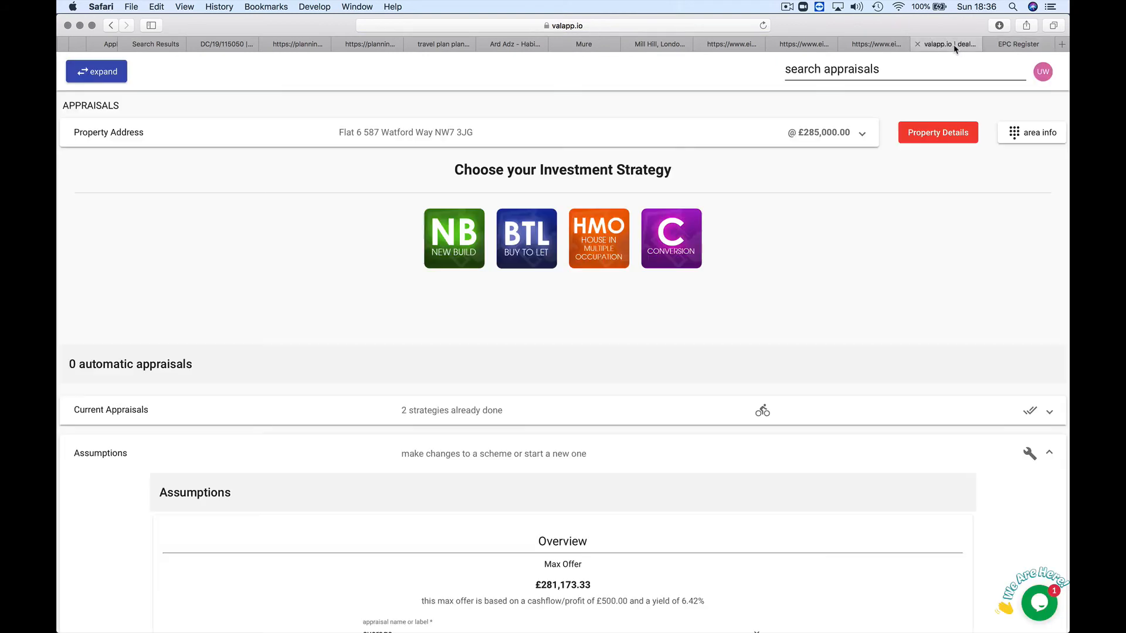
left_click(1031, 47)
left_click(255, 226)
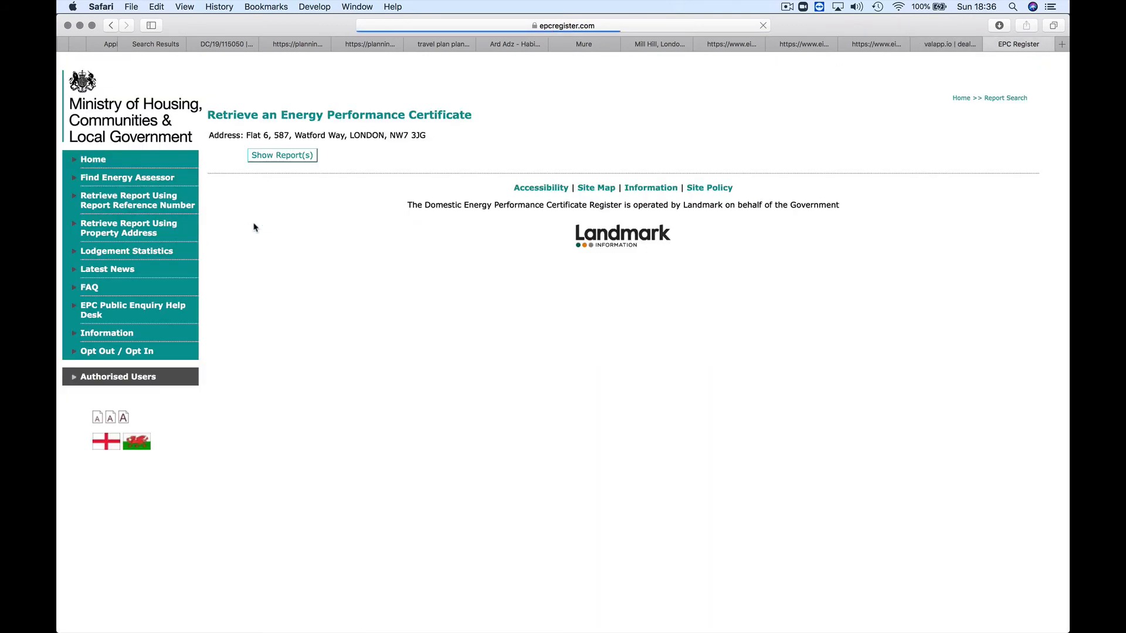
left_click(300, 154)
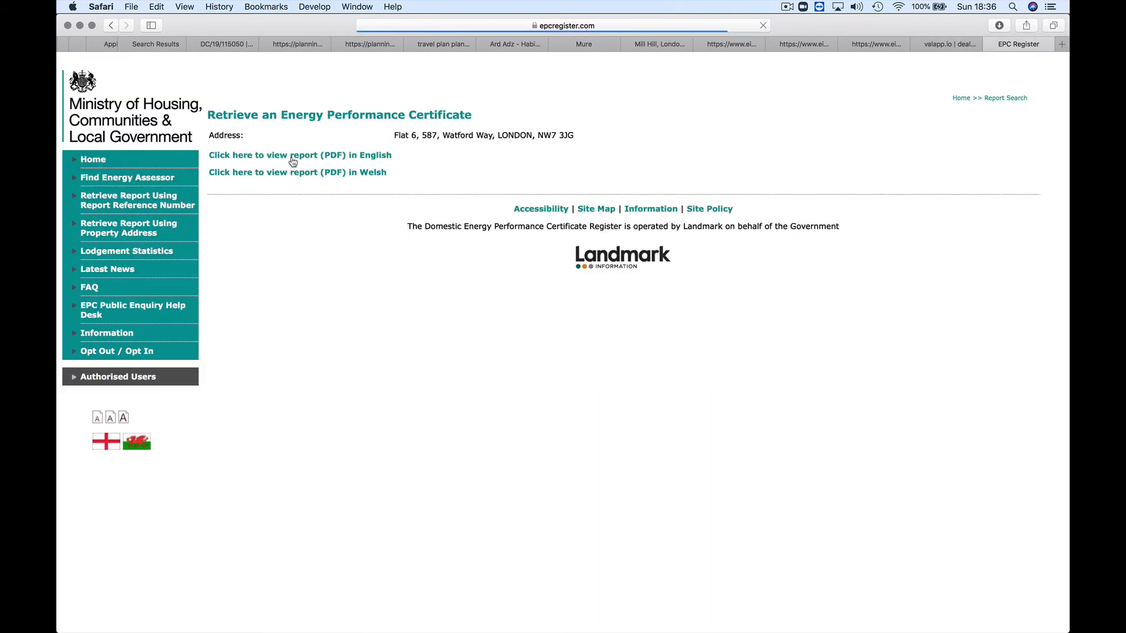
left_click(293, 156)
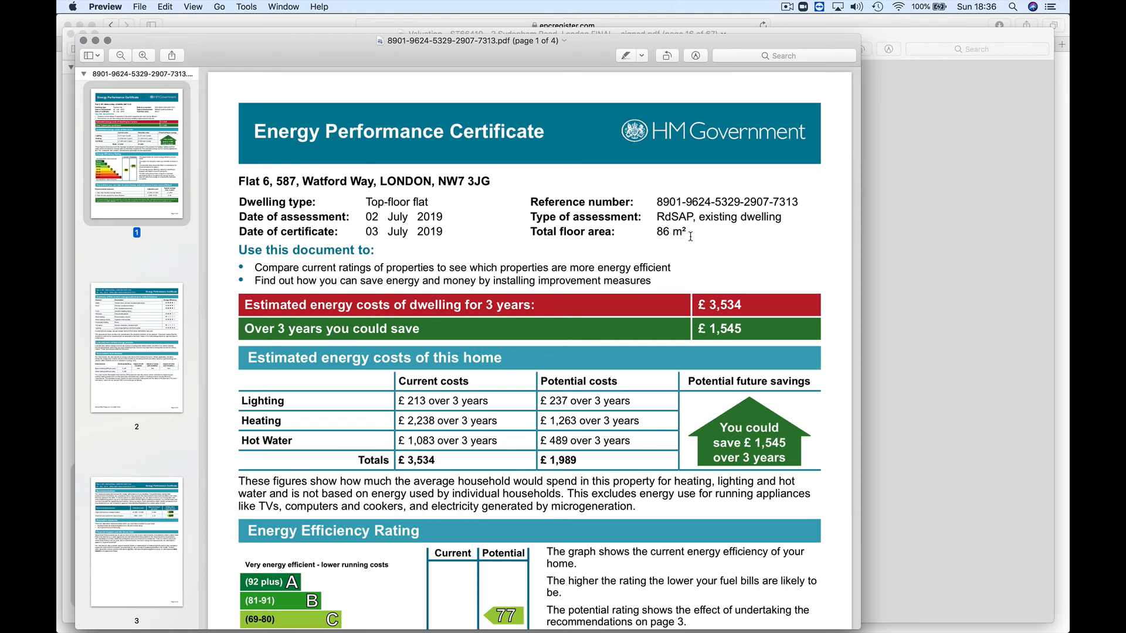
Step: Highlight the 86 m² total floor area in the certificate and scroll through its pages
left_click_drag(682, 231, 655, 232)
scroll(611, 337, "down", 10)
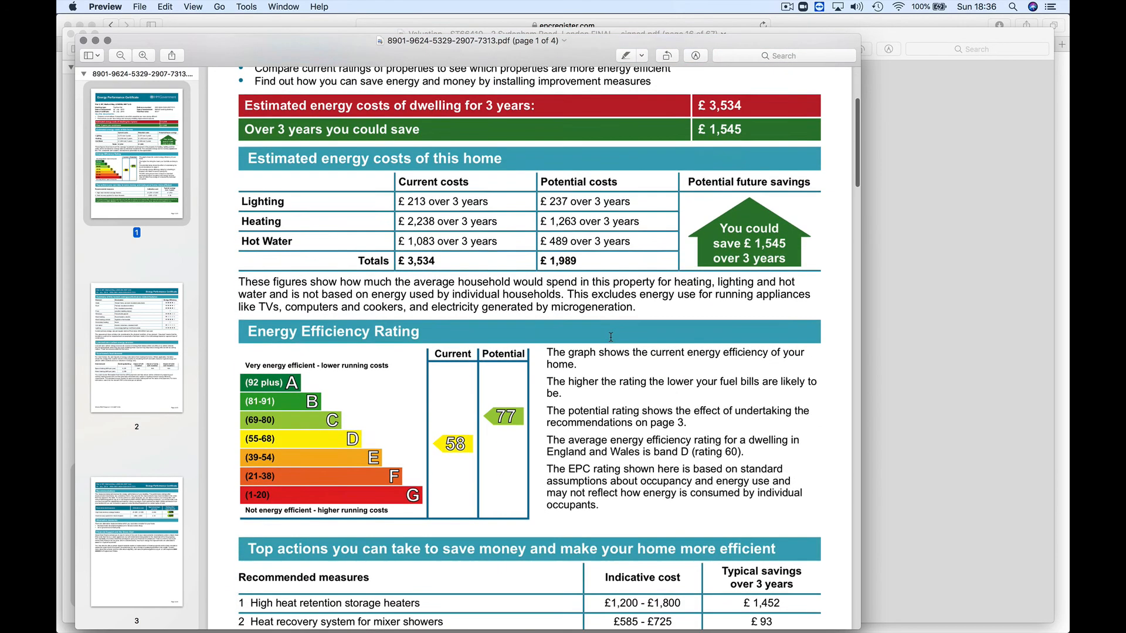
scroll(611, 337, "down", 20)
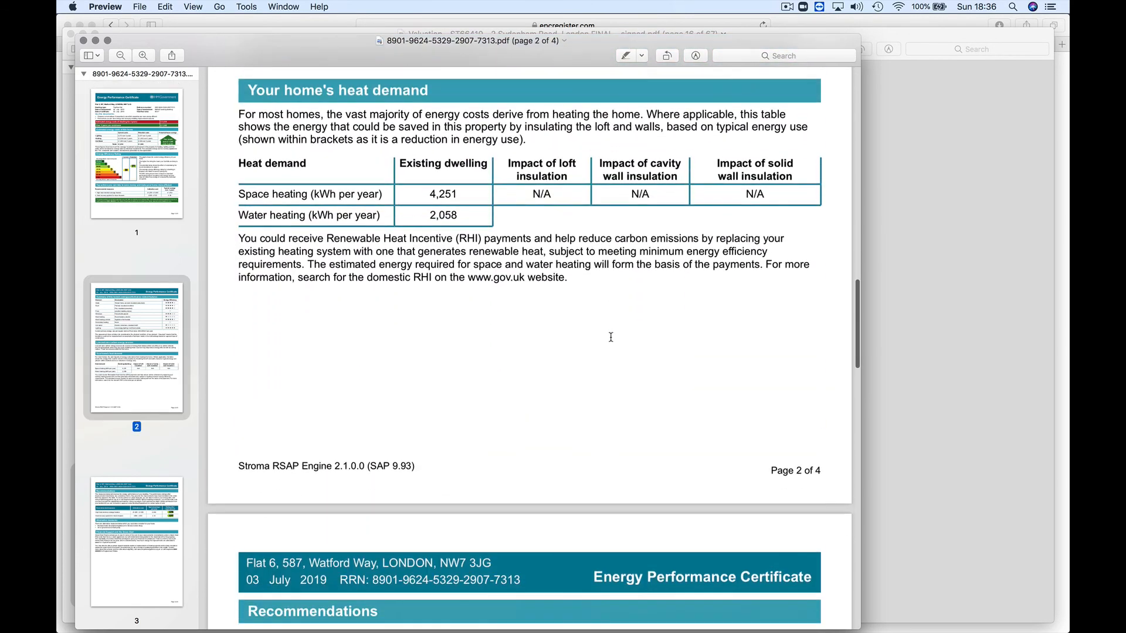
scroll(611, 337, "down", 3)
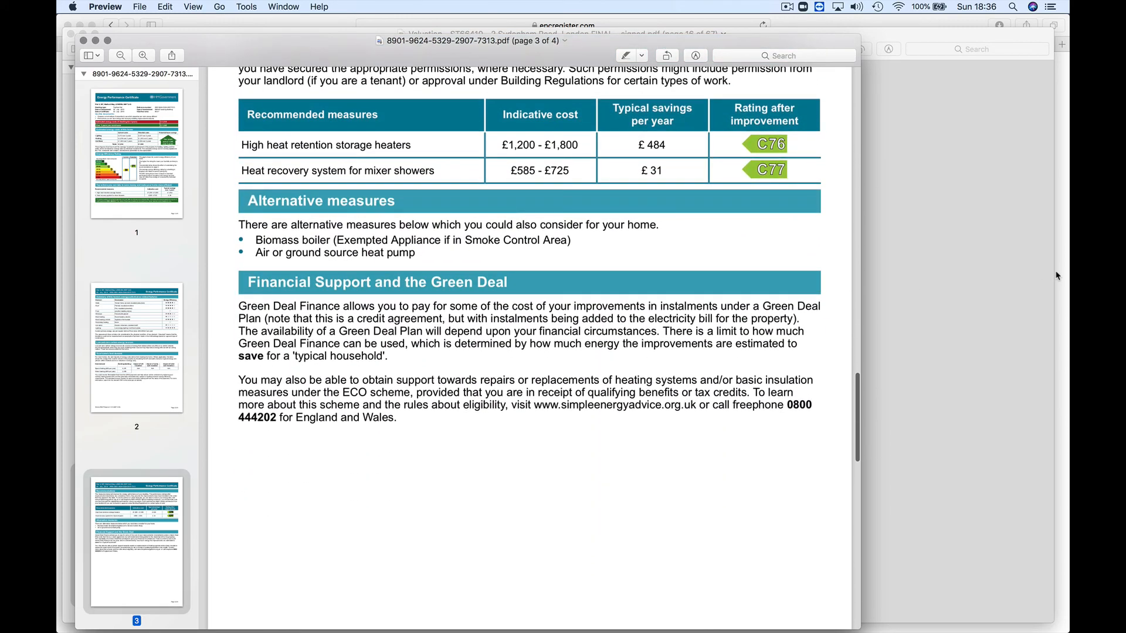
left_click(984, 293)
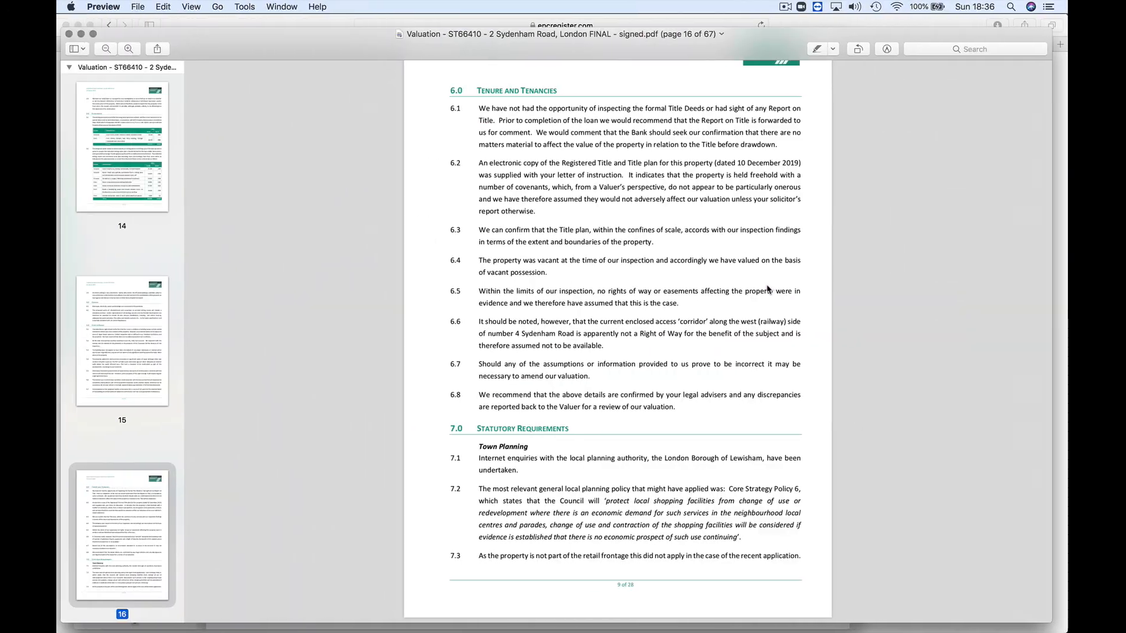
Step: Bring Safari back to the front through Spotlight search
key("super+space")
type("safr")
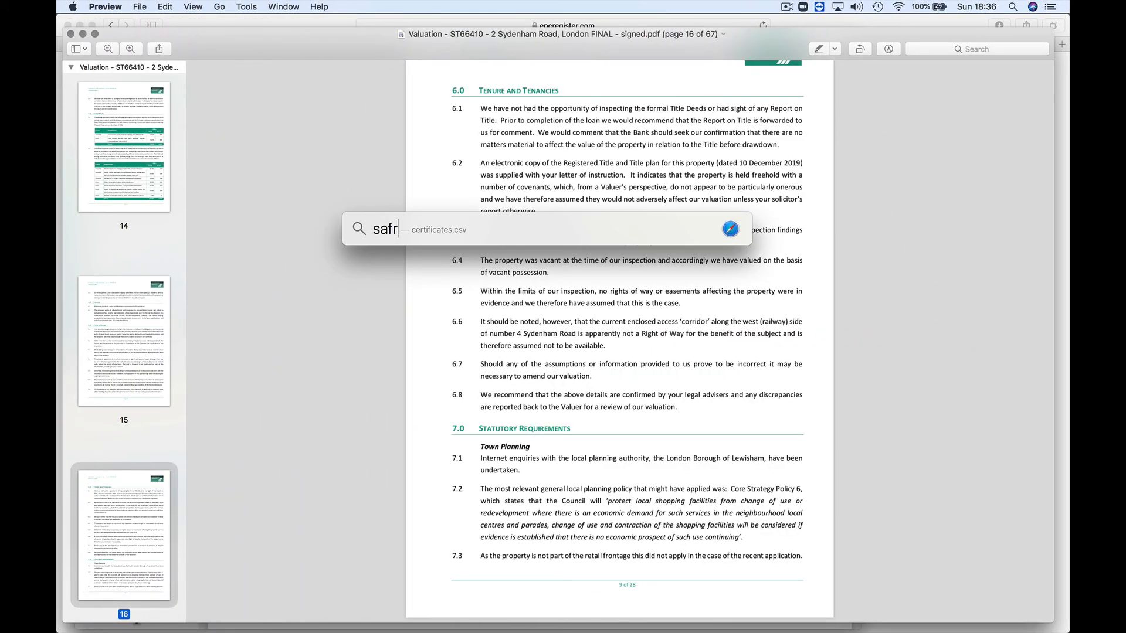
key("BackSpace")
type("af")
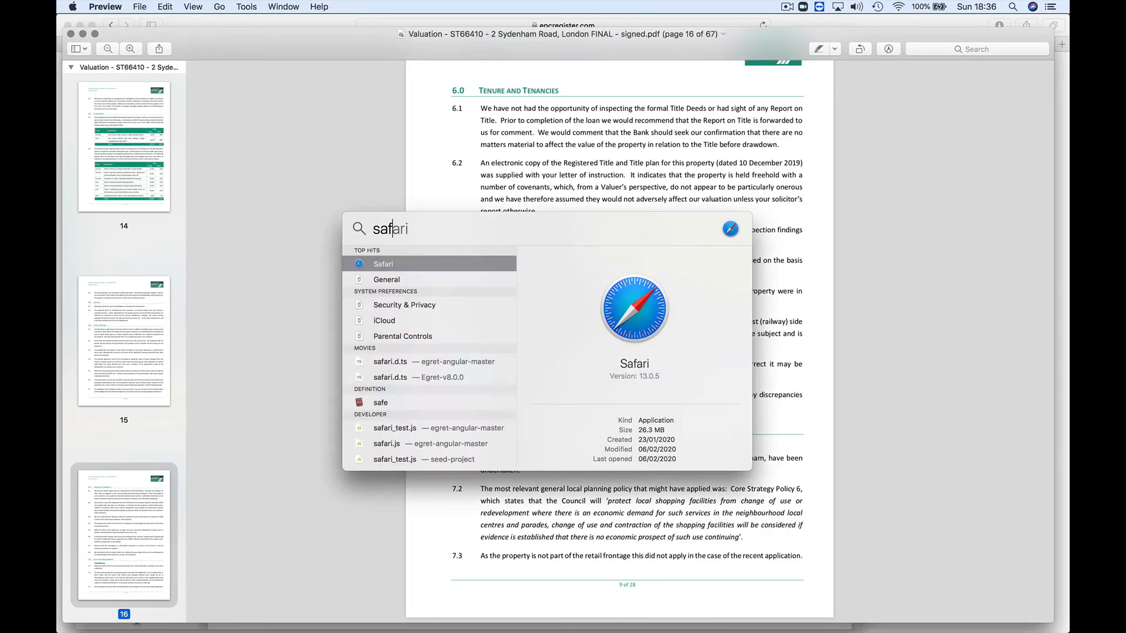
key("Return")
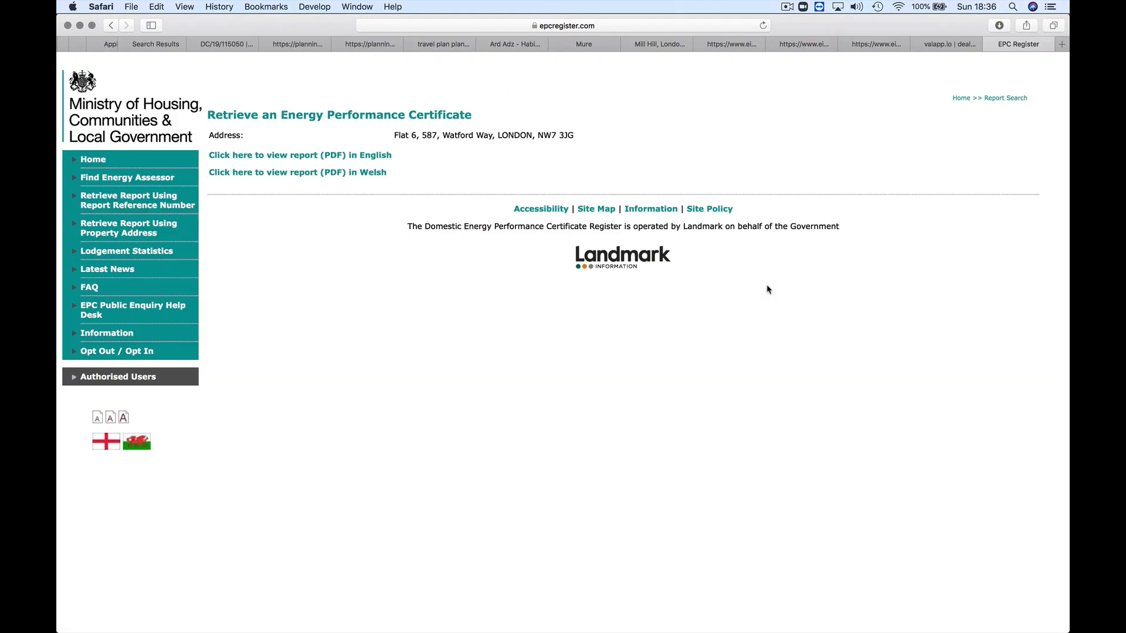
Step: Open the saved new-build template1 appraisal in valapp
left_click(928, 48)
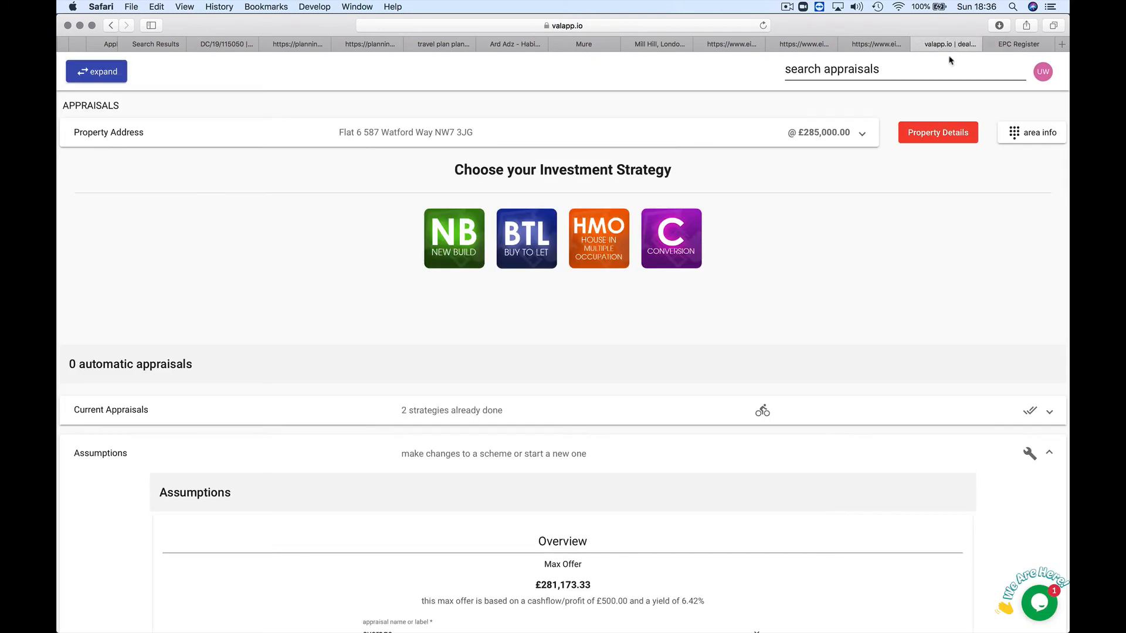
left_click(560, 413)
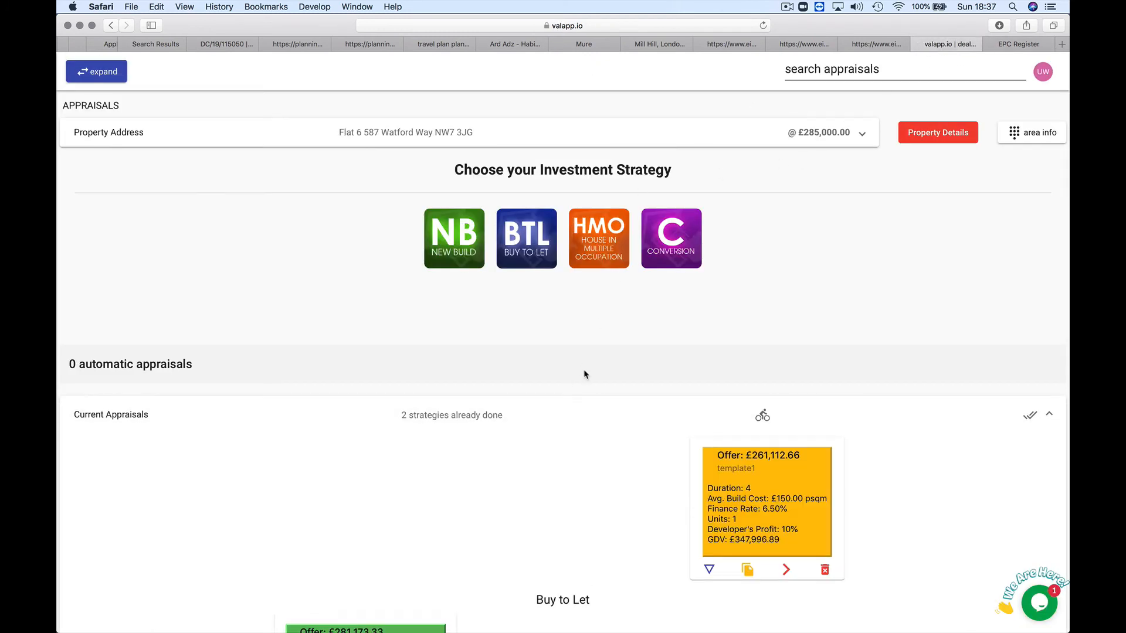
scroll(585, 372, "down", 3)
left_click(787, 440)
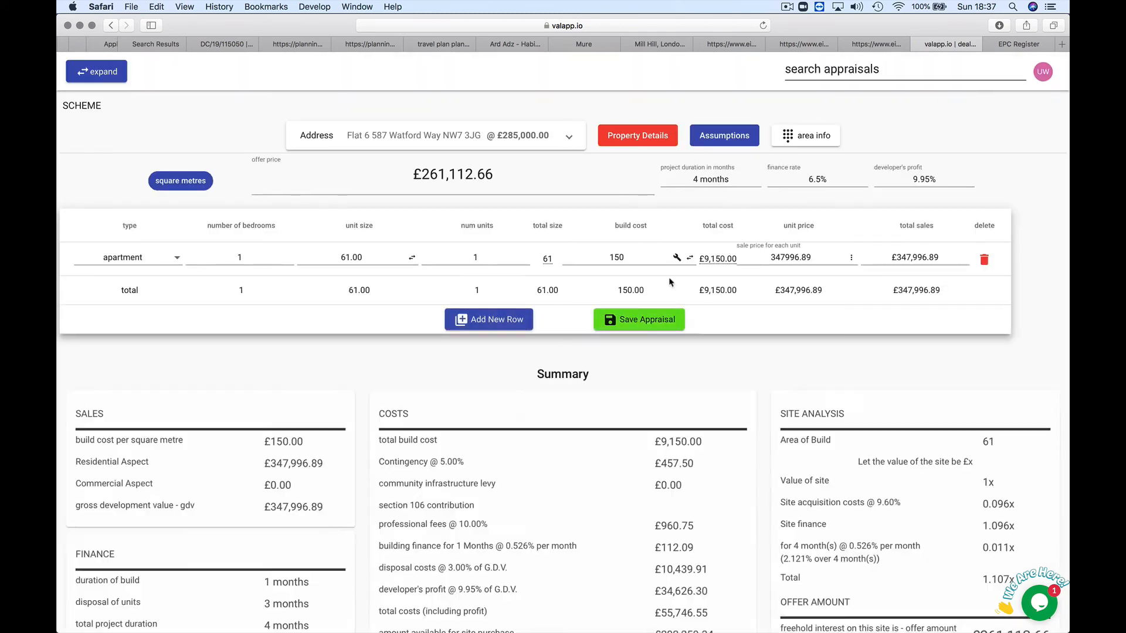
Step: Set the unit size to 81 m² and the build cost to £100 per m²
left_click(361, 258)
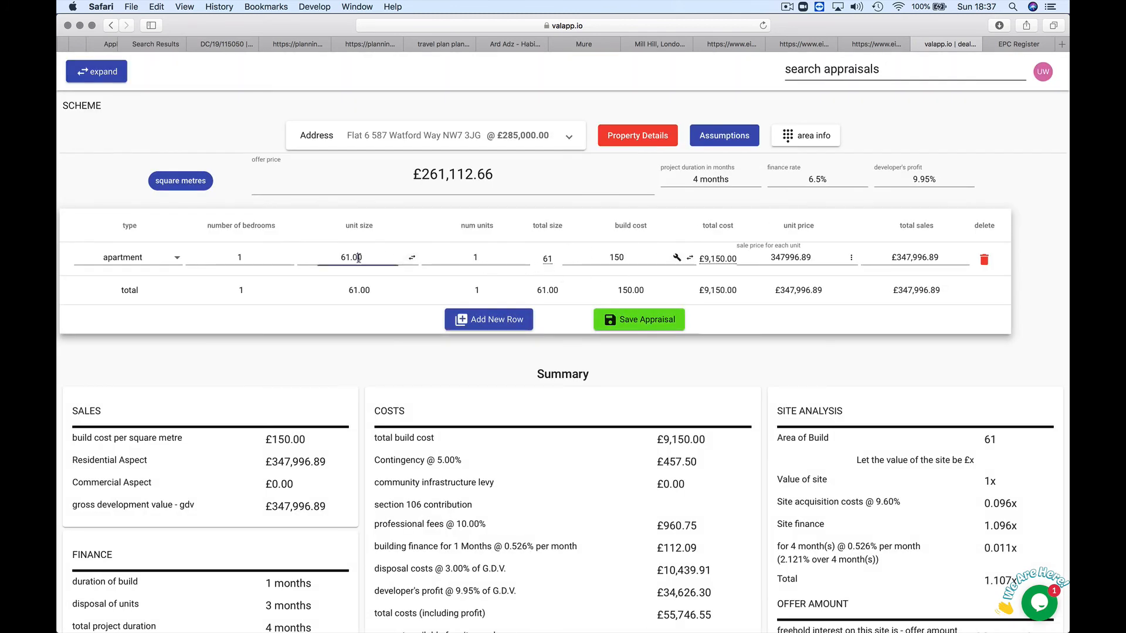
key("BackSpace")
key("BackSpace")
key("BackSpace")
key("BackSpace")
key("BackSpace")
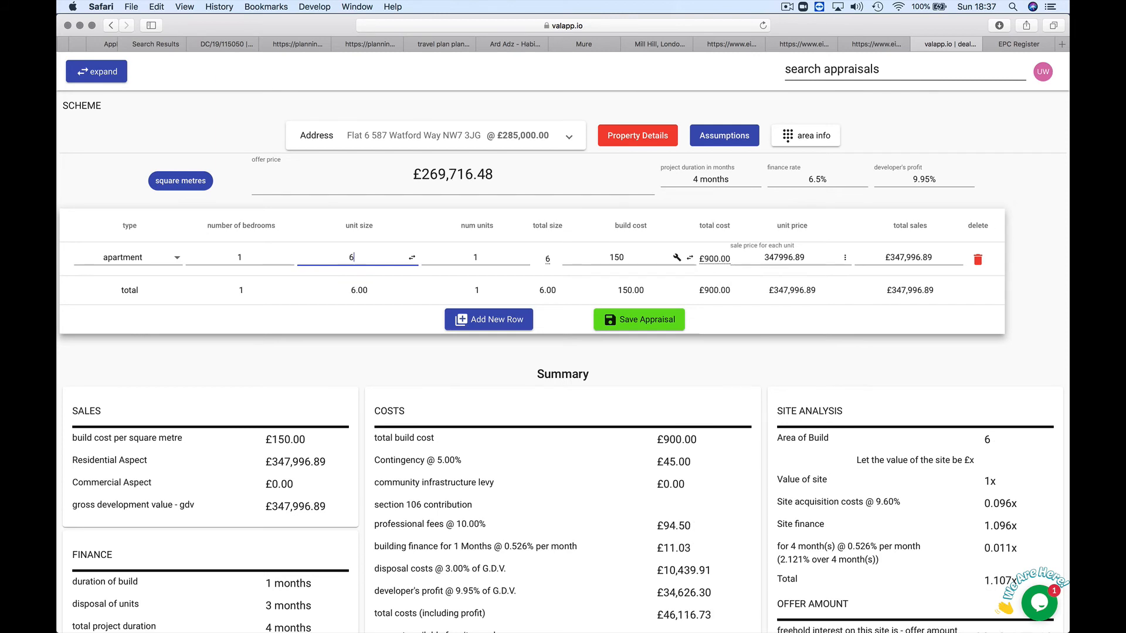
type("81")
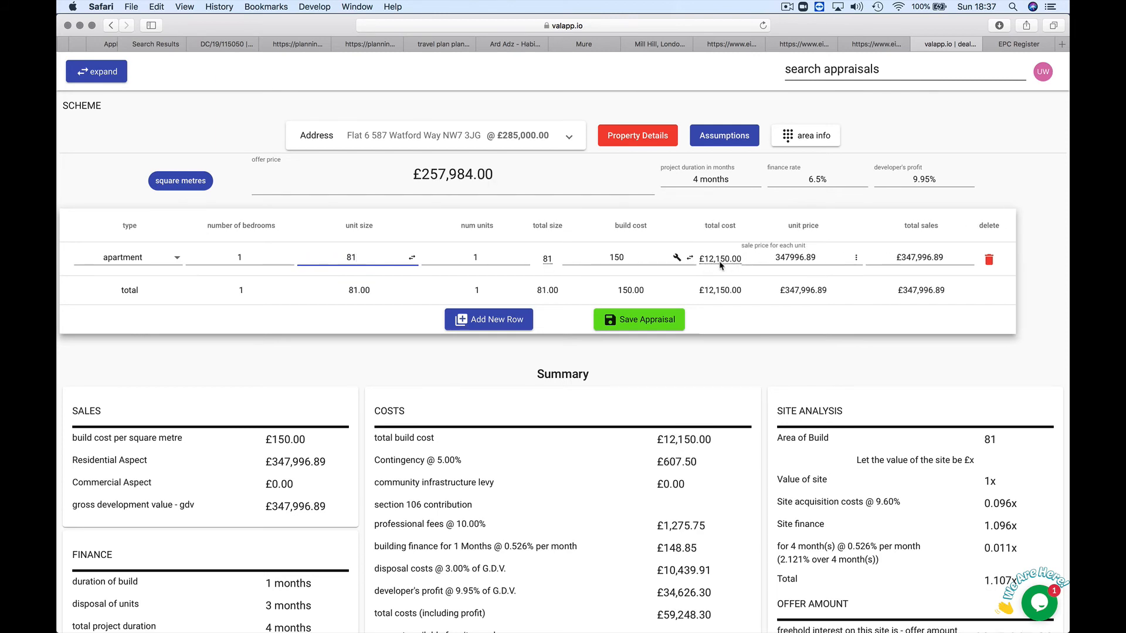
left_click(617, 258)
key("BackSpace")
type("0")
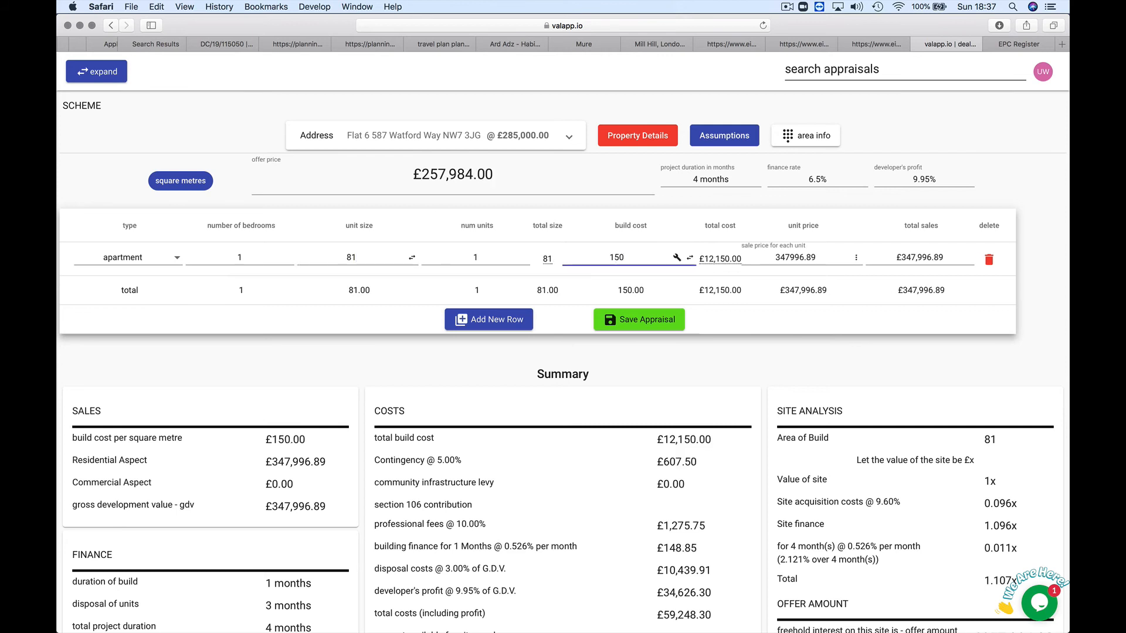
key("BackSpace")
key("BackSpace")
type("00")
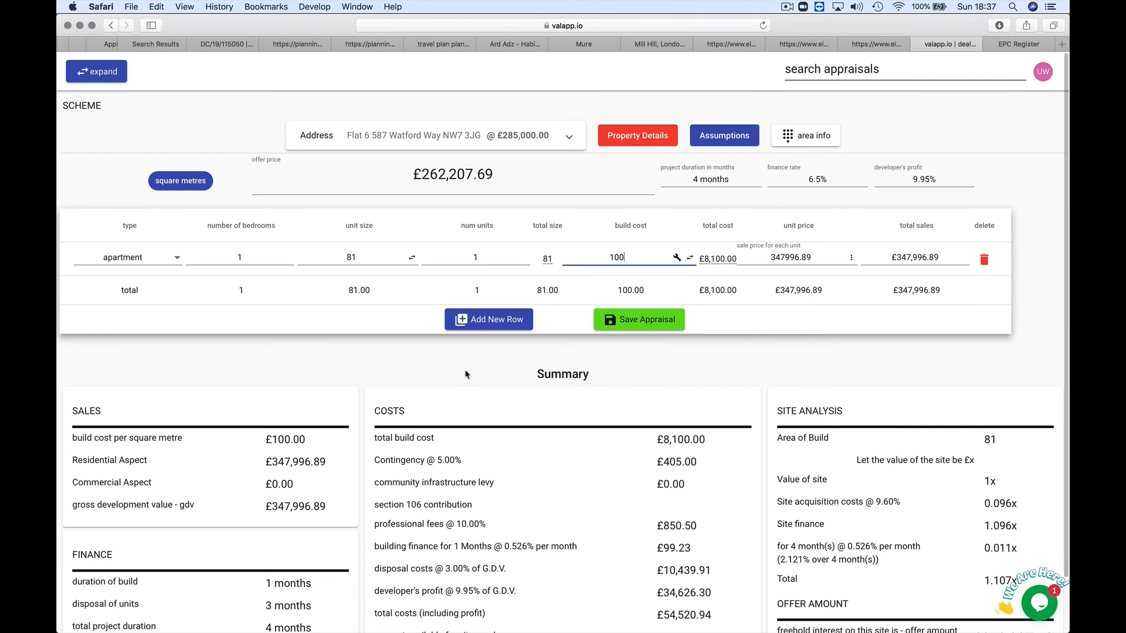
Step: Save the template1 appraisal at its £262,207.69 offer and return to the investment strategy page
scroll(468, 380, "down", 1)
scroll(469, 380, "down", 2)
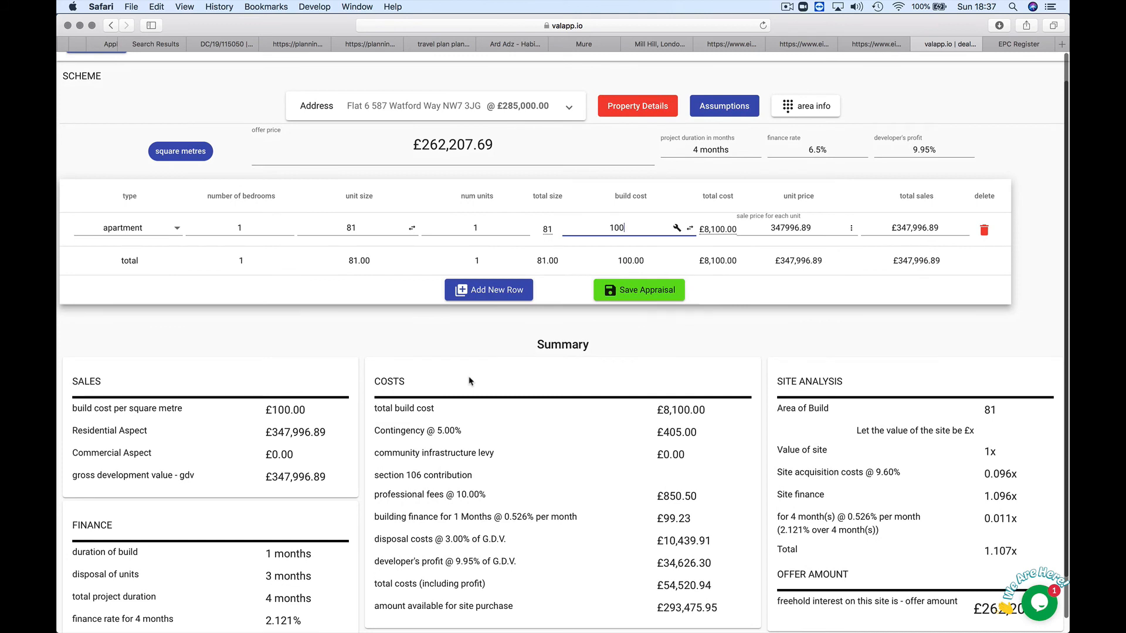
scroll(469, 380, "down", 2)
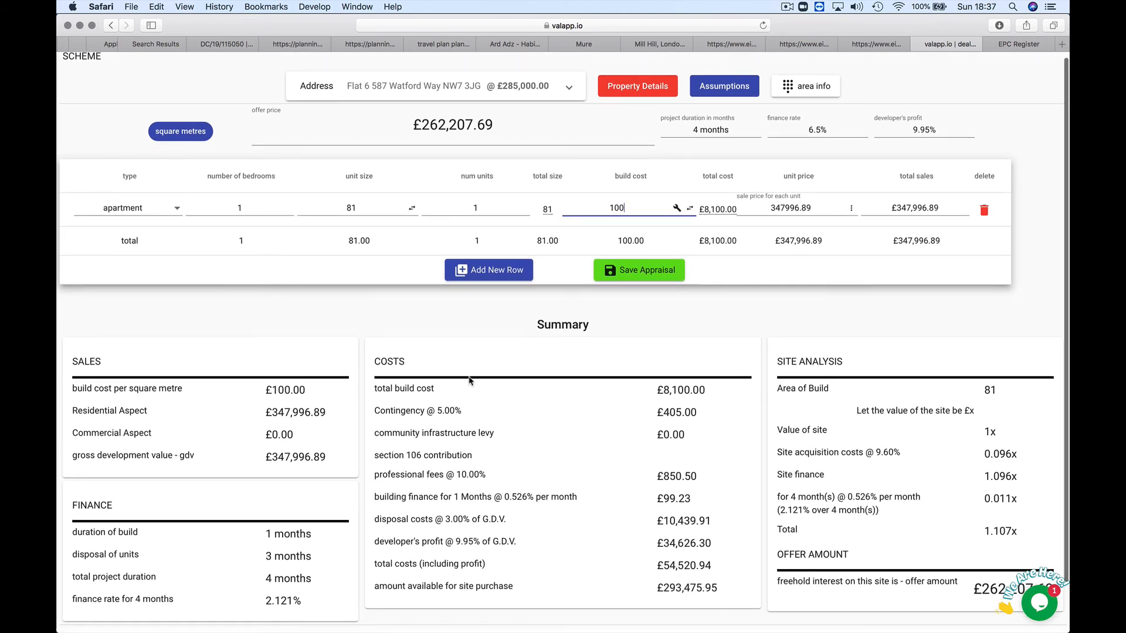
scroll(470, 380, "down", 3)
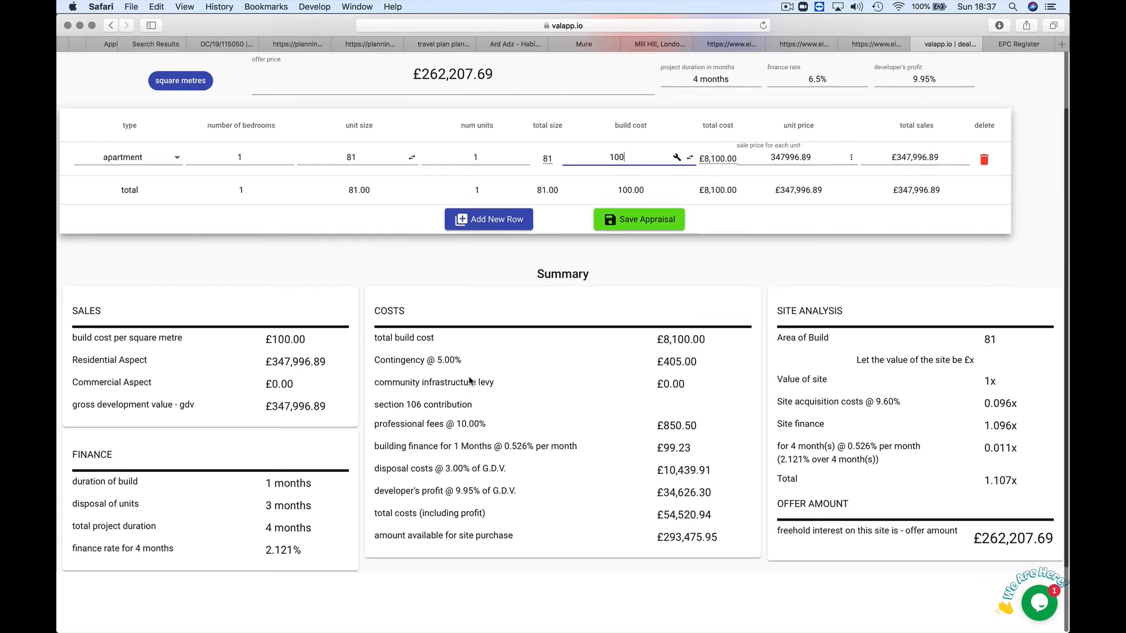
scroll(557, 328, "up", 2)
left_click(650, 269)
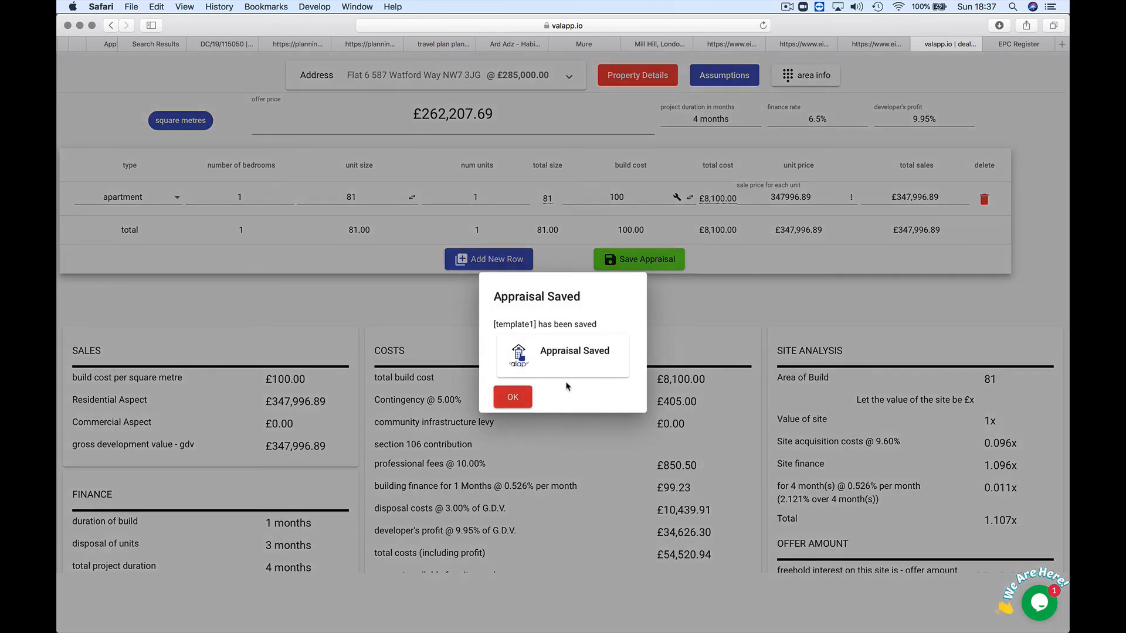
left_click(526, 401)
left_click(726, 73)
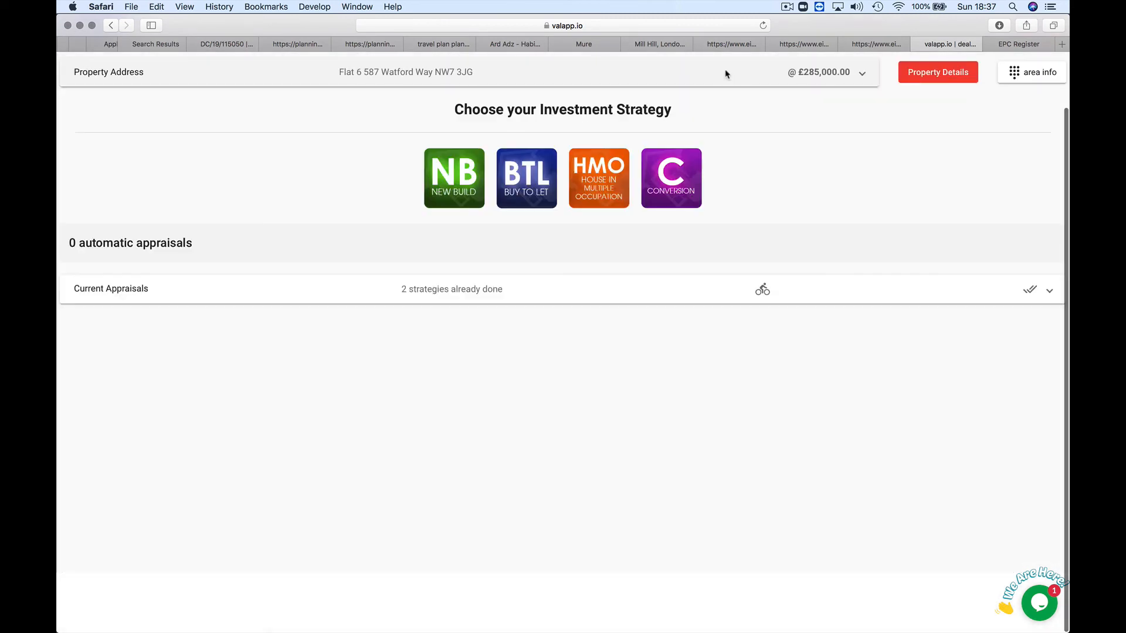
Step: Expand Current Appraisals to compare template1 at £262,207.69 with Buy to Let at £281,173.33
left_click(625, 296)
scroll(636, 404, "down", 2)
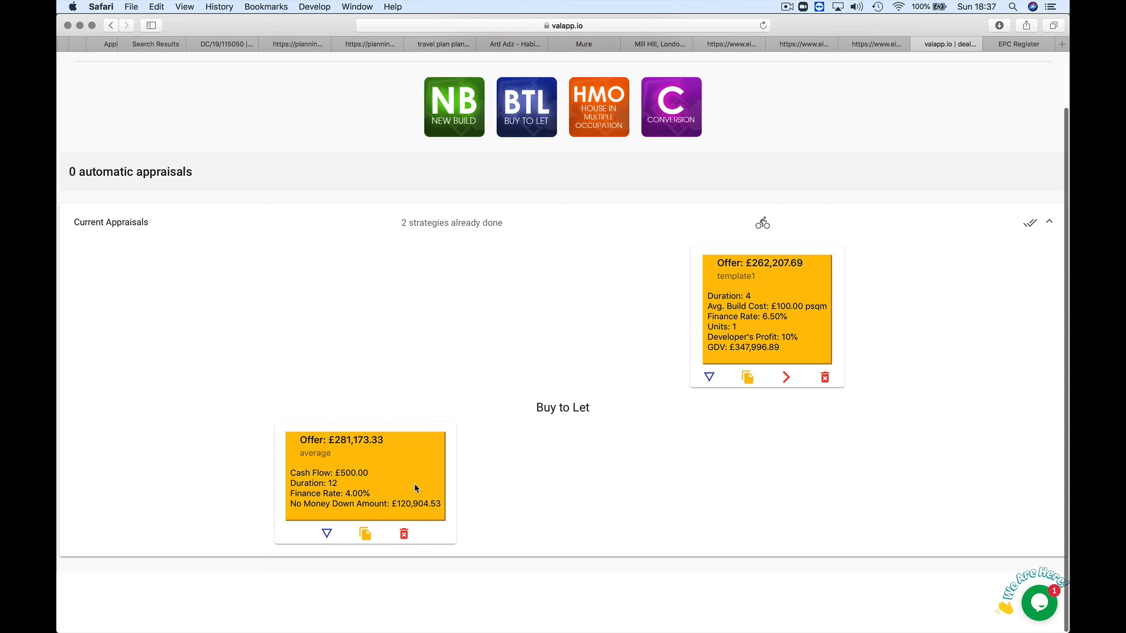
scroll(432, 363, "up", 2)
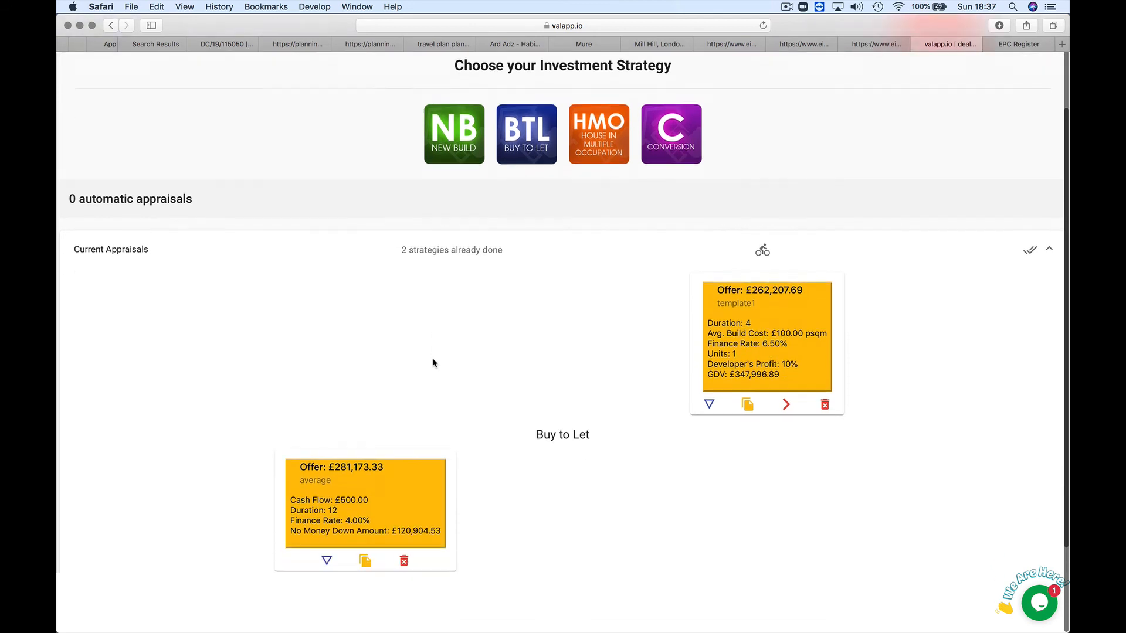
scroll(433, 363, "down", 2)
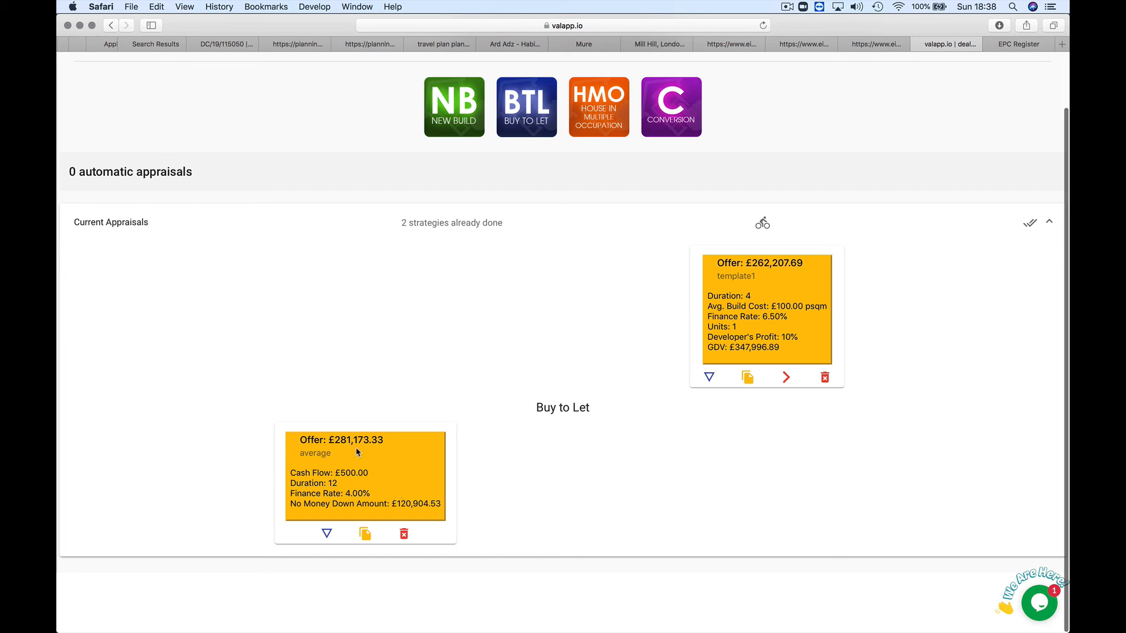
scroll(400, 395, "up", 4)
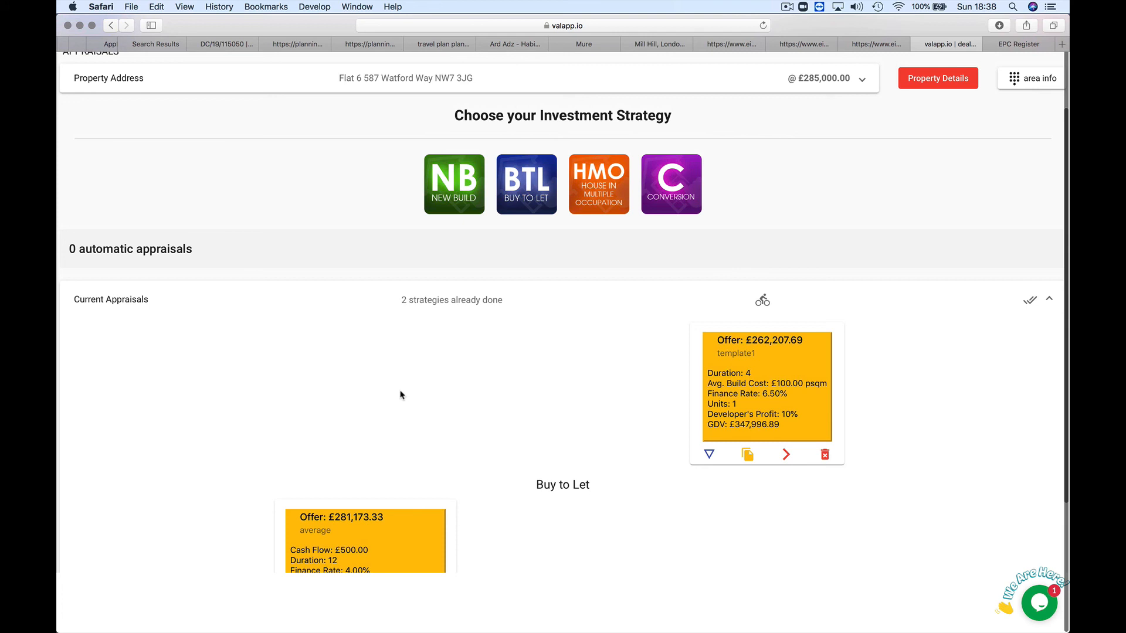
scroll(401, 395, "down", 4)
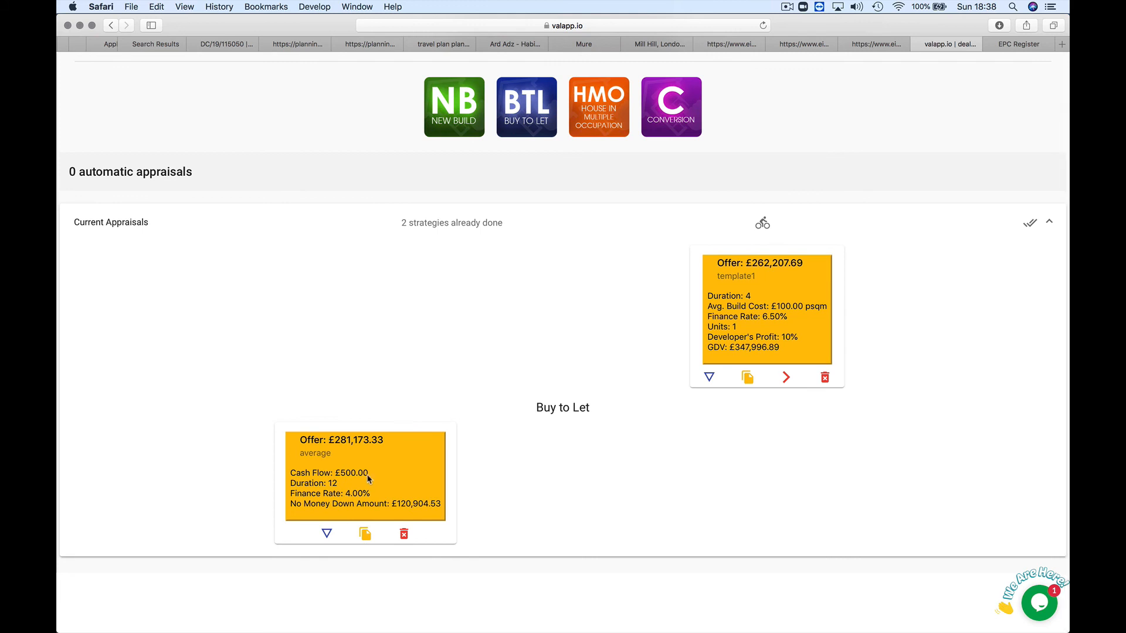
Step: Reopen the Buy to Let 'average' appraisal and check its monthly income and rent figures
left_click(327, 533)
scroll(478, 423, "down", 10)
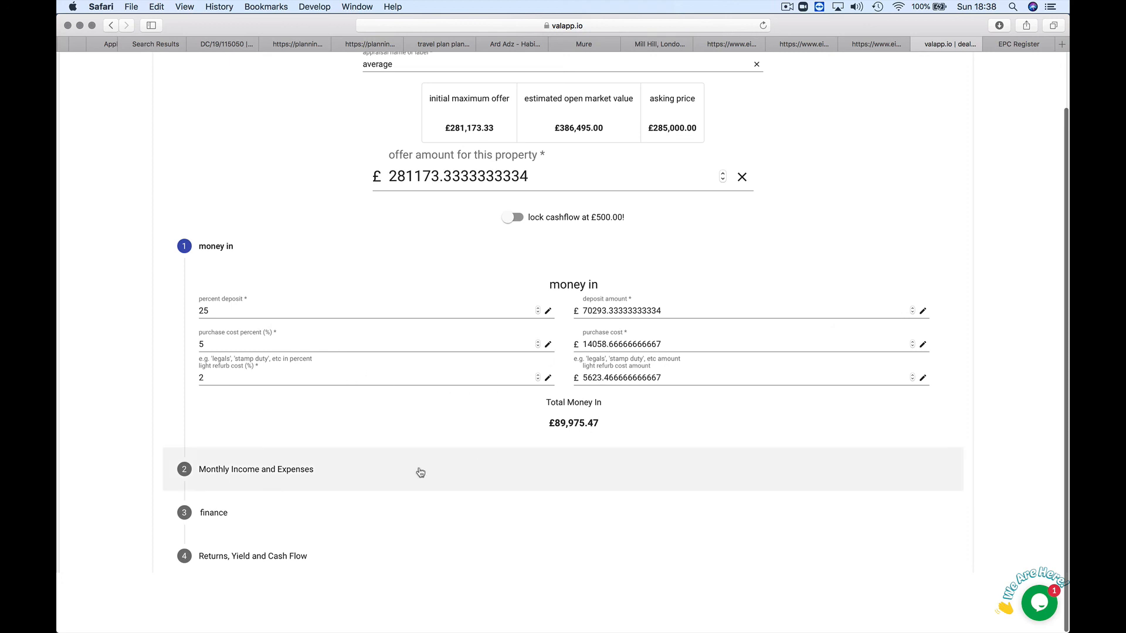
left_click(391, 473)
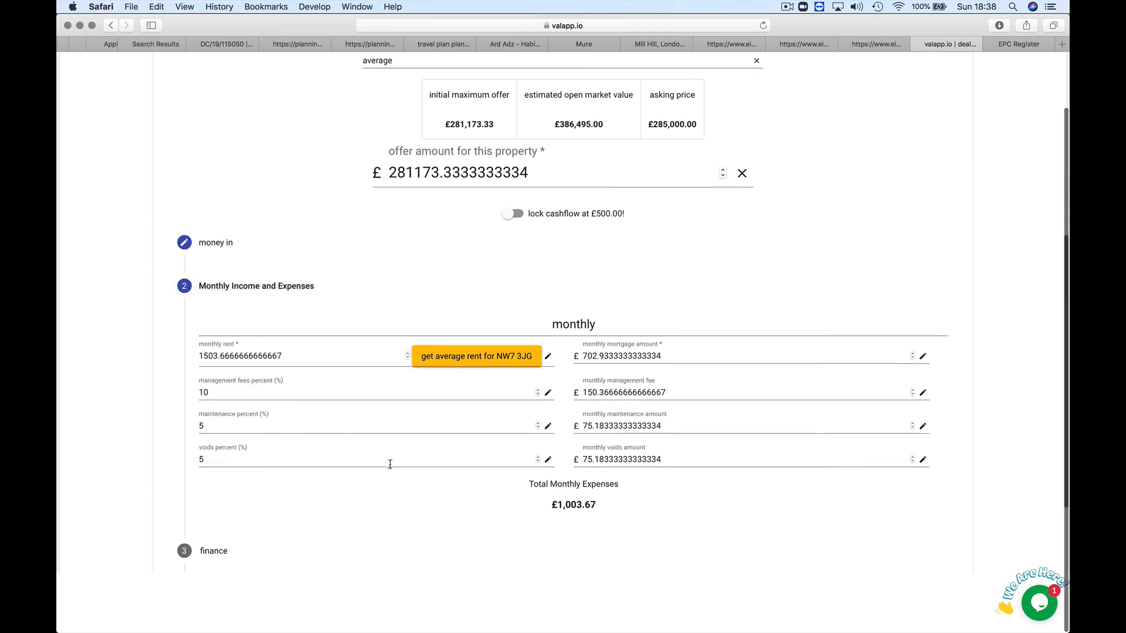
scroll(390, 466, "down", 3)
scroll(391, 468, "down", 1)
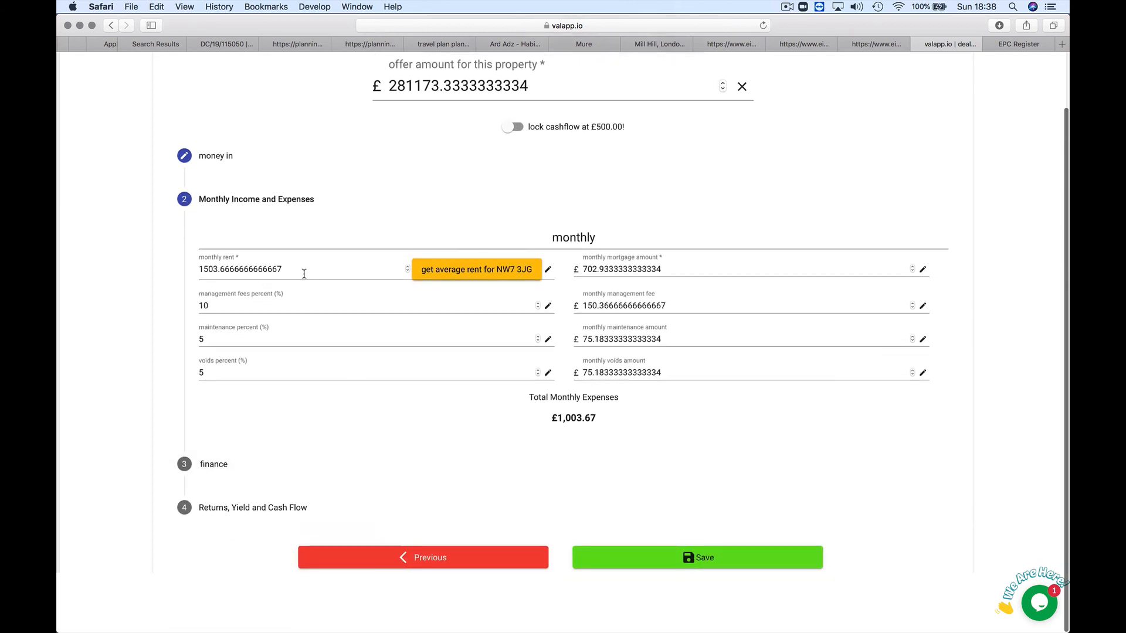
left_click(464, 272)
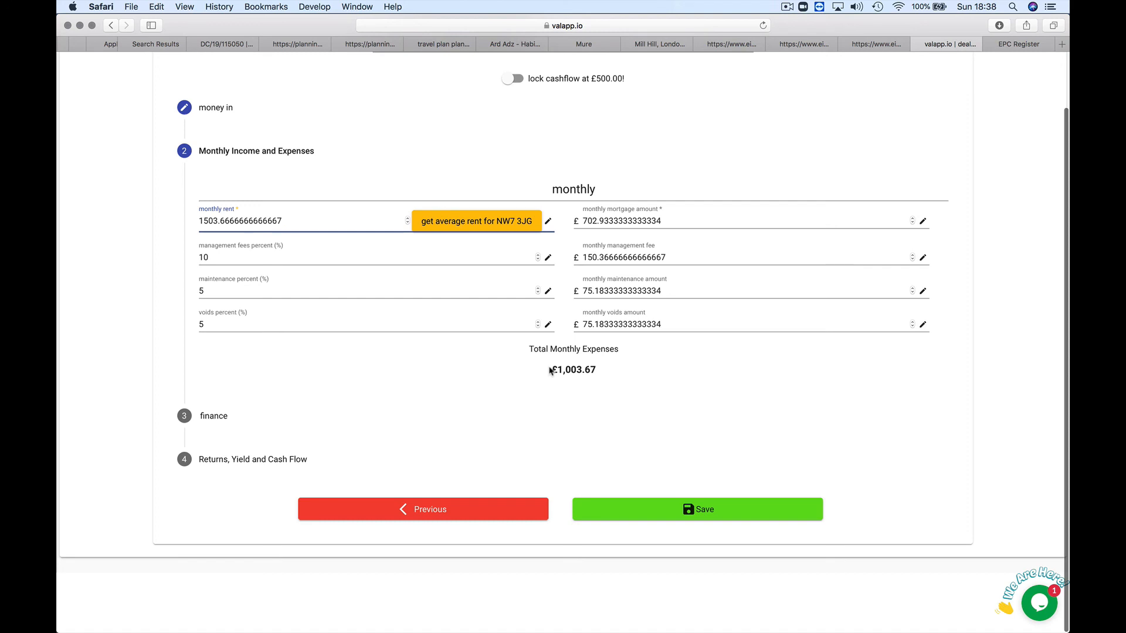
scroll(514, 392, "down", 1)
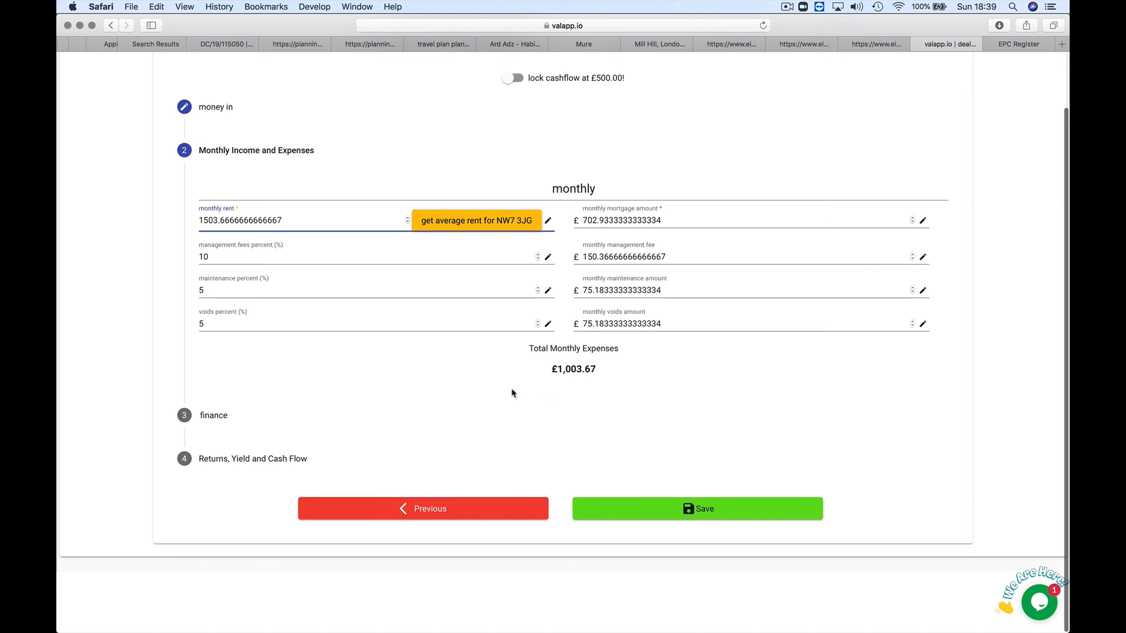
Step: Review the finance and returns steps: £6,000 annual cashflow, 6.67% return, 6.42% yield
left_click(319, 431)
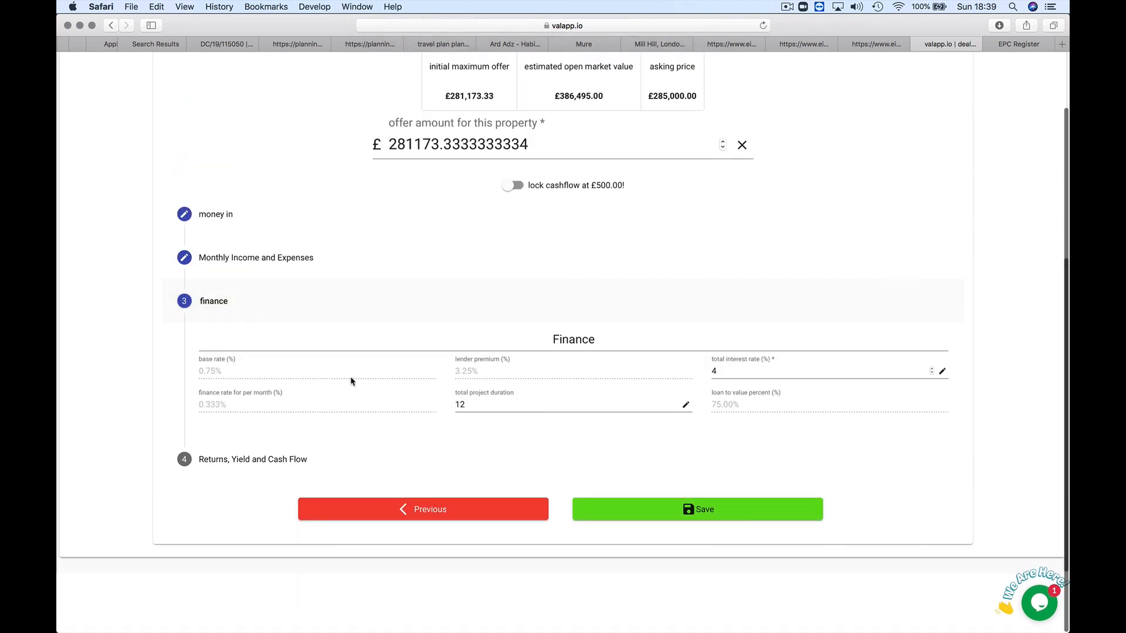
left_click(322, 462)
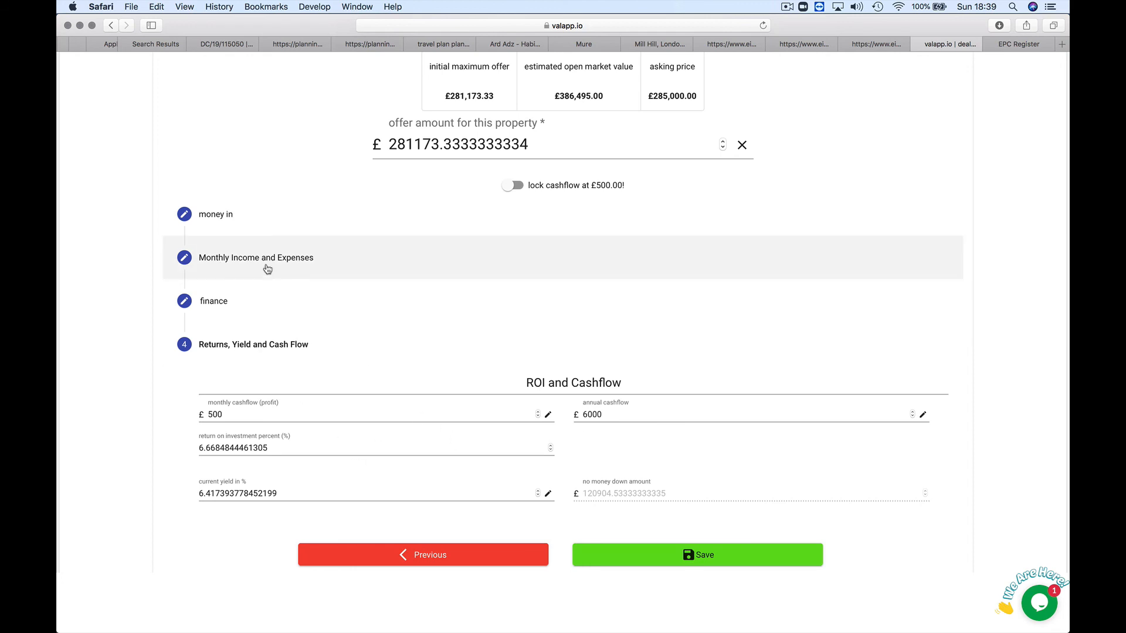
left_click(265, 266)
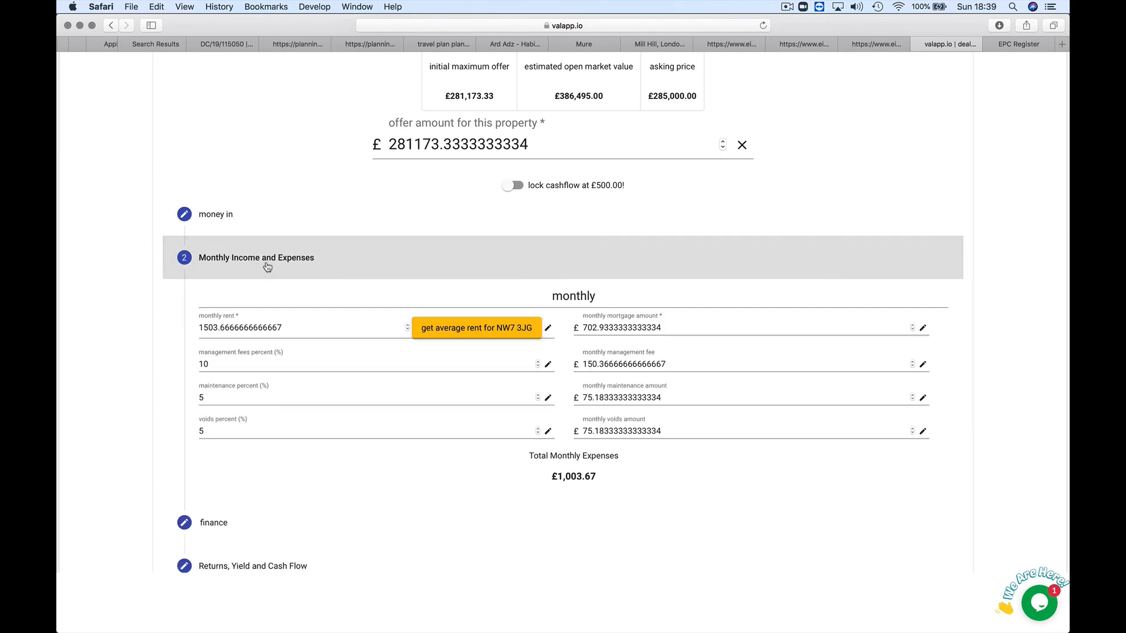
scroll(288, 412, "down", 1)
scroll(288, 411, "down", 3)
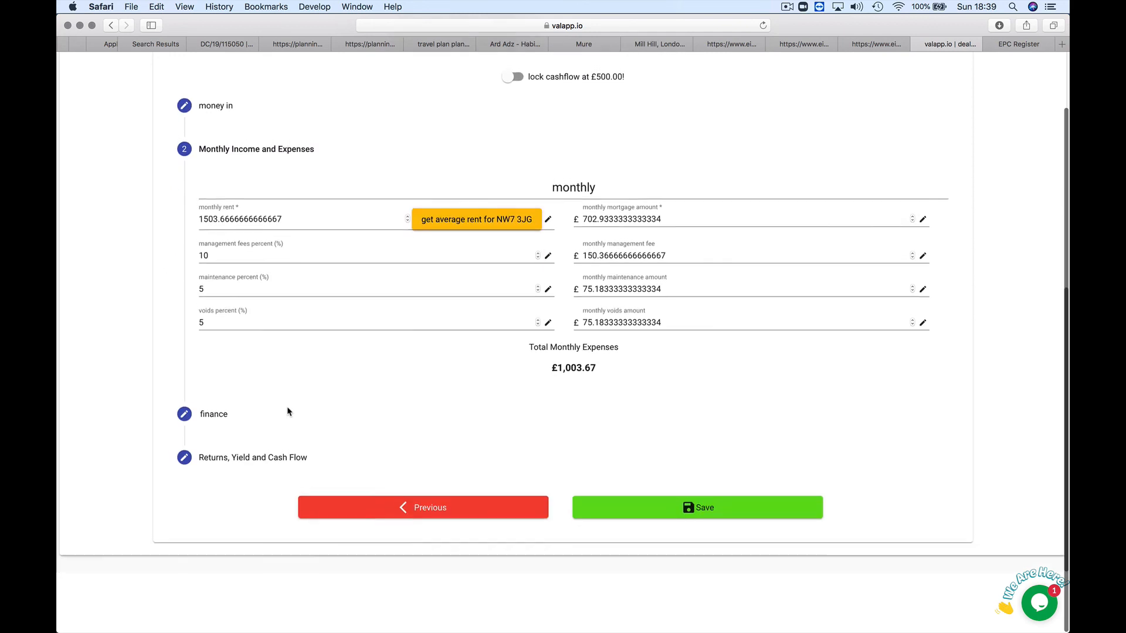
left_click(260, 459)
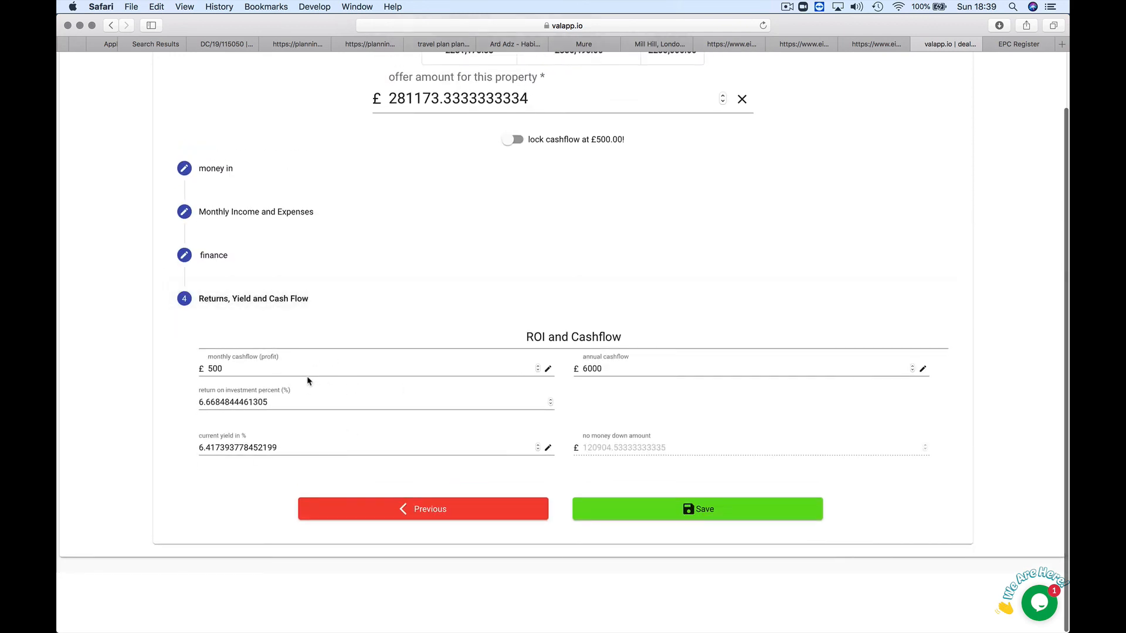